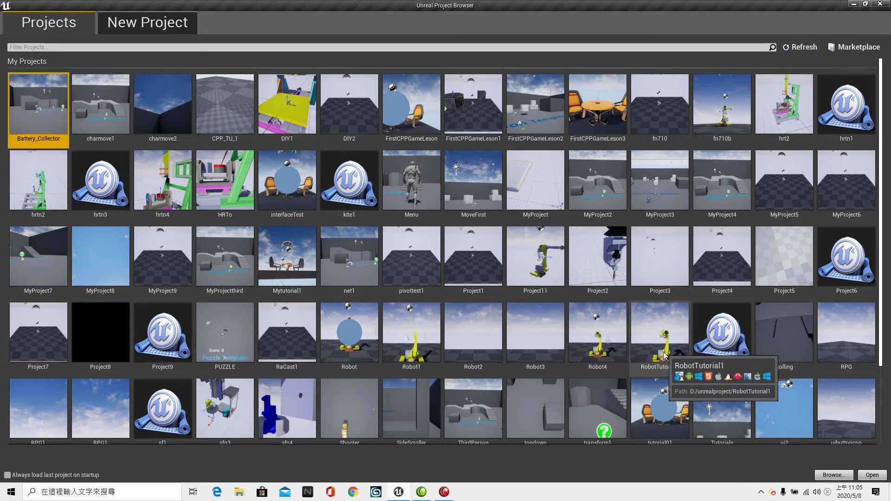
Open the RobotTutorial1 project from the Unreal Project Browser.
left_click(659, 348)
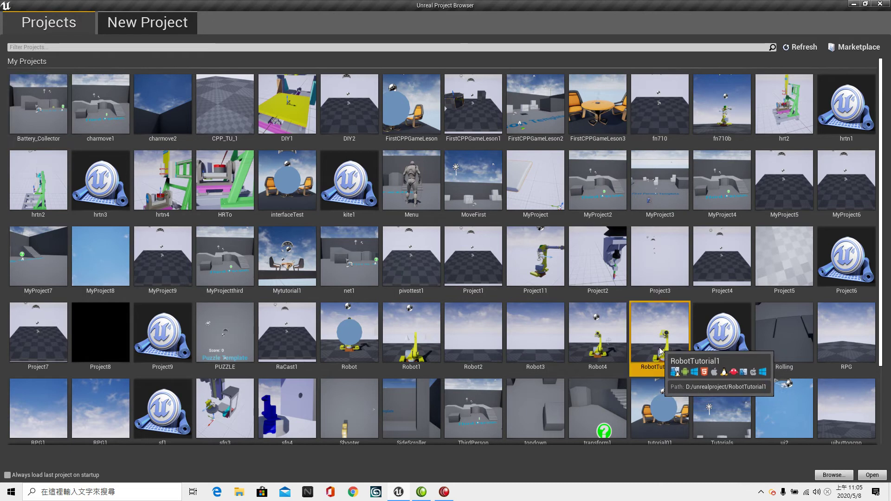
left_click(869, 475)
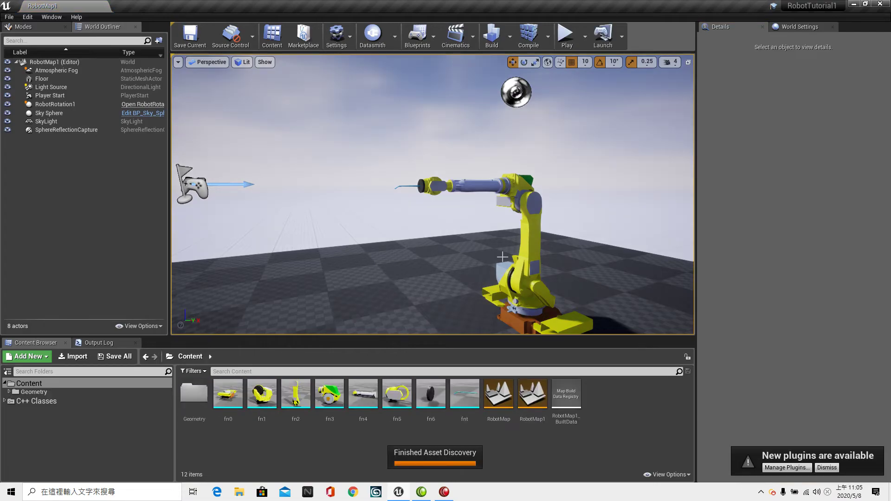
Select RobotRotation1 in the World Outliner to view its Joint Control properties.
left_click(62, 107)
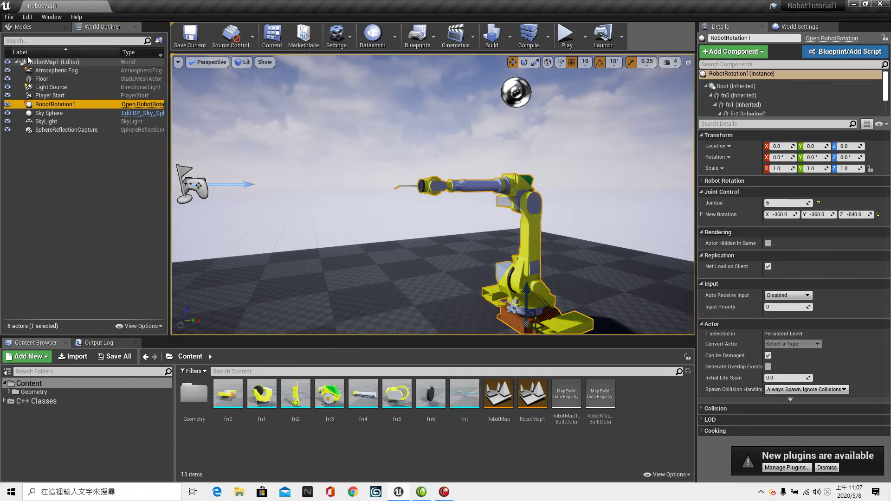
Open the project's C++ code in Visual Studio from the File menu.
left_click(8, 21)
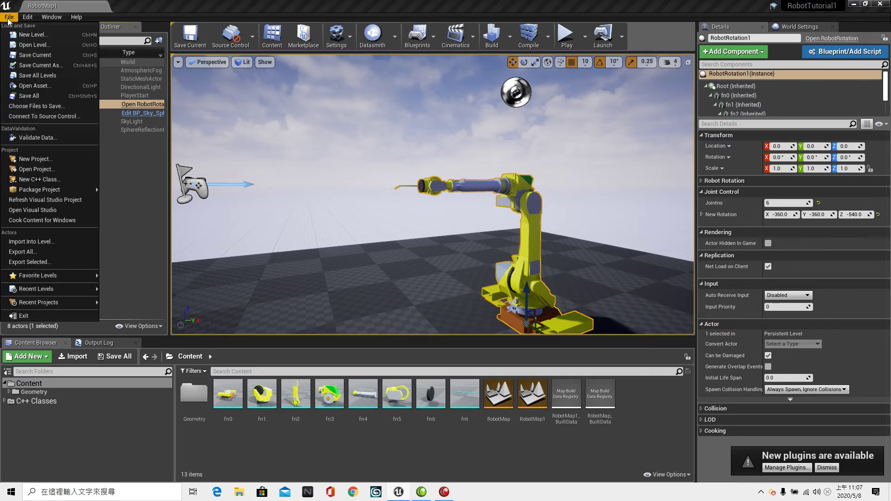
left_click(17, 212)
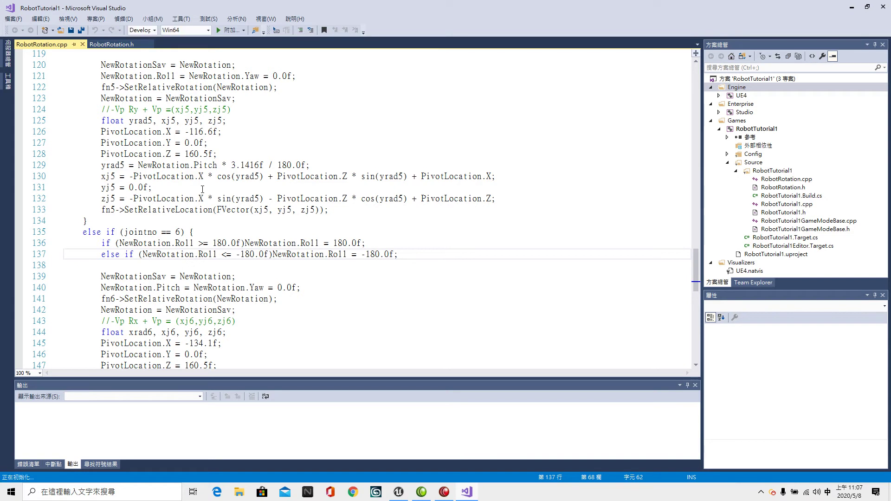
Scroll up through RobotRotation.cpp's joint code, then switch to RobotRotation.h.
scroll(199, 181, "up", 2)
scroll(192, 145, "up", 6)
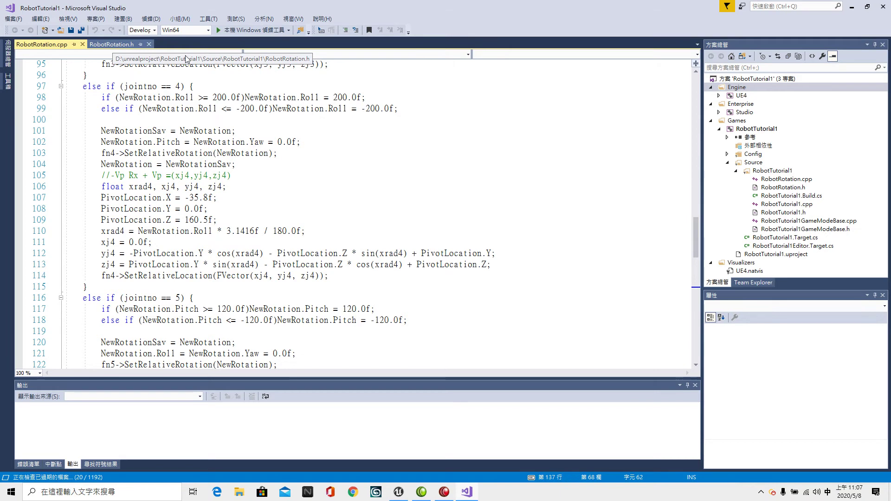
key("ctrl+Tab")
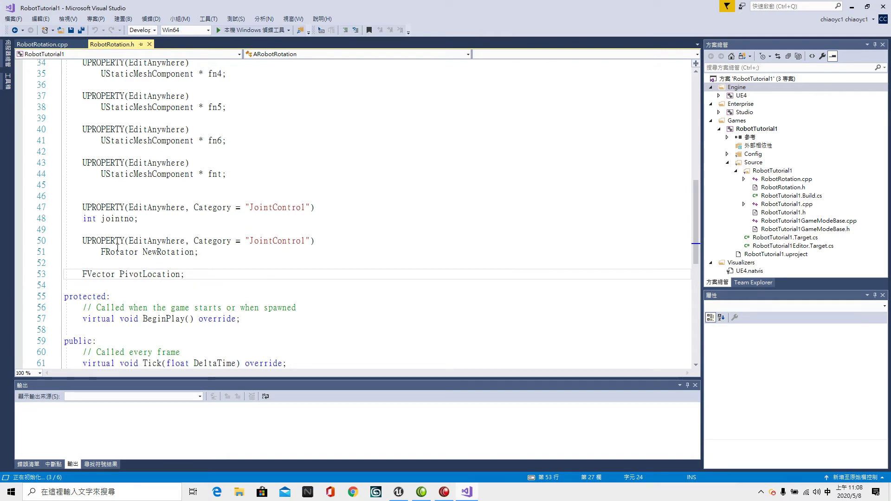
Comment out NewRotation's UPROPERTY line and add 'float Rj1;' after jointno.
left_click(83, 241)
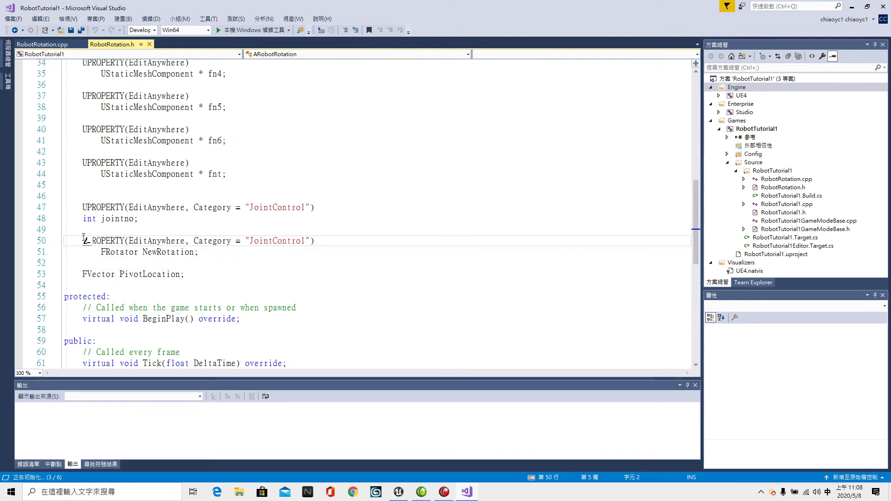
type("//")
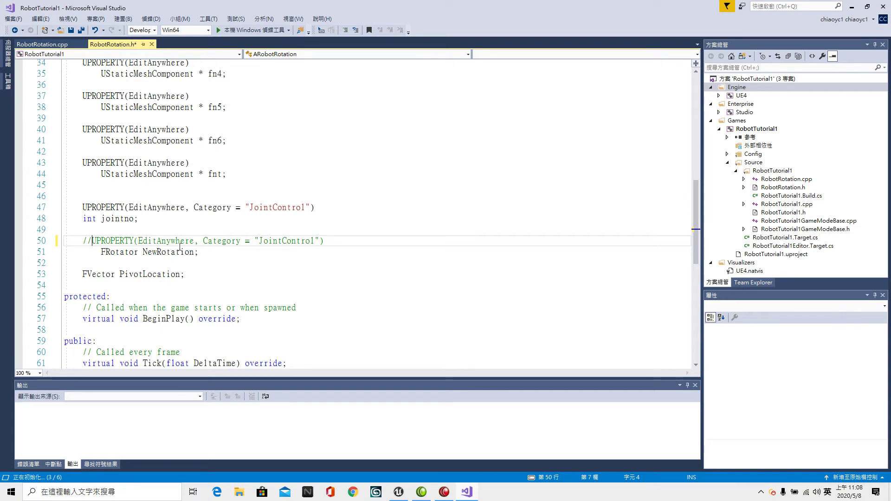
left_click(228, 230)
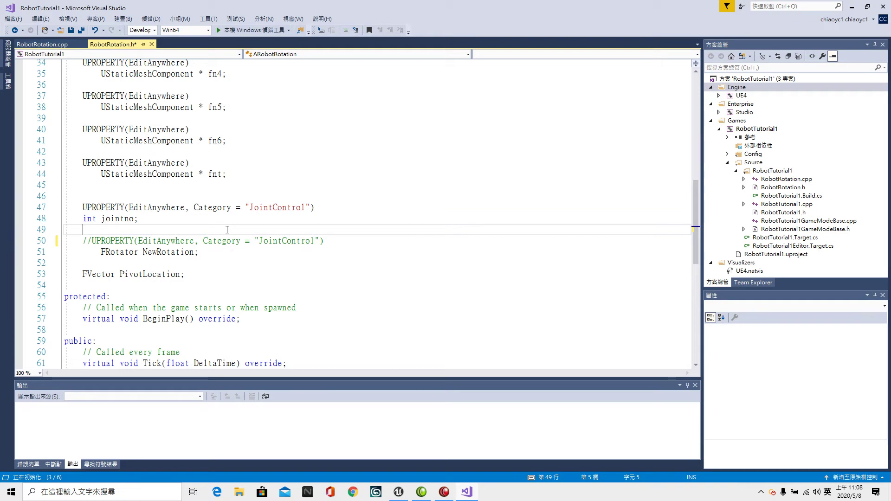
type("float")
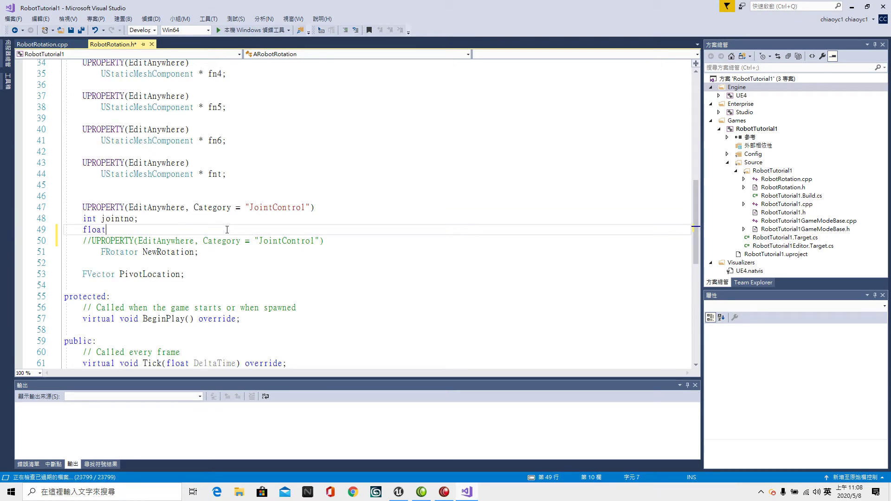
type(" Rj1;")
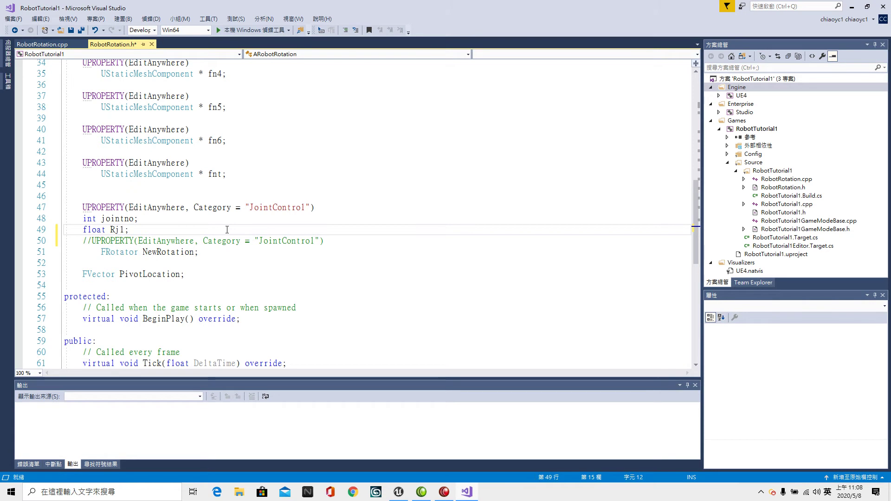
left_click(170, 217)
Copy the JointControl UPROPERTY line from line 47 and paste it above float Rj1.
left_click_drag(65, 207, 327, 211)
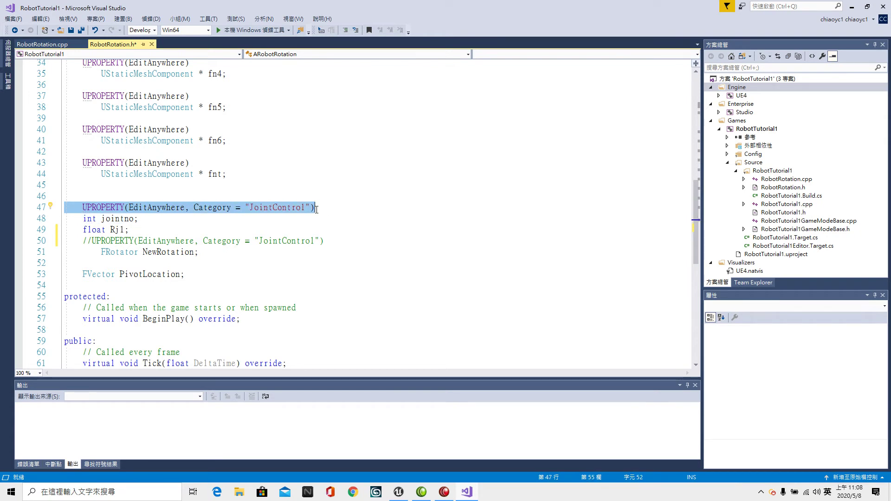
right_click(219, 207)
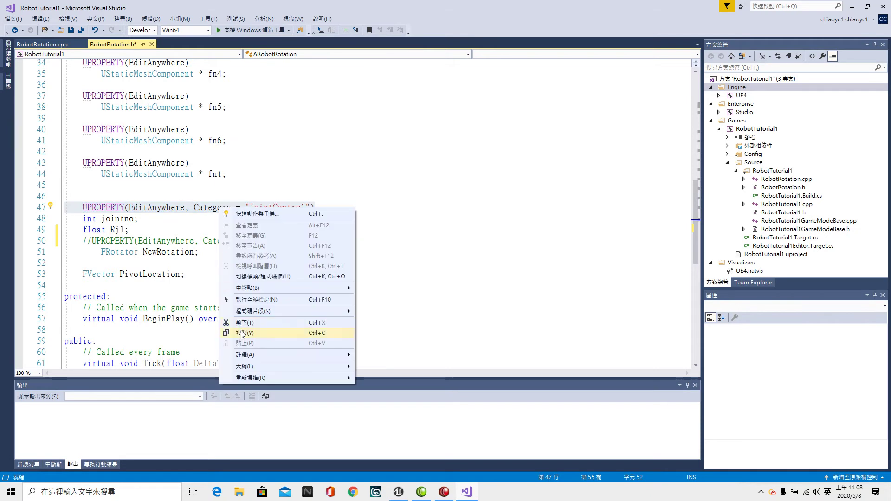
left_click(242, 334)
left_click(156, 221)
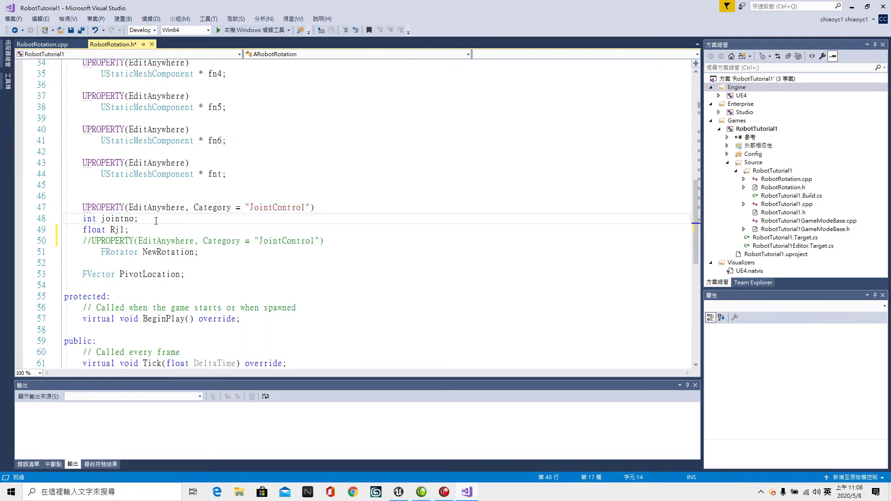
key("Return")
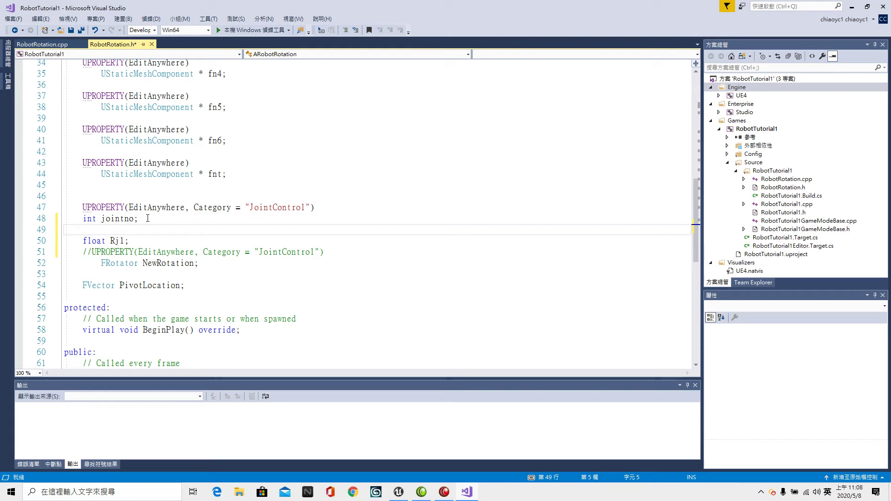
key("ctrl+v")
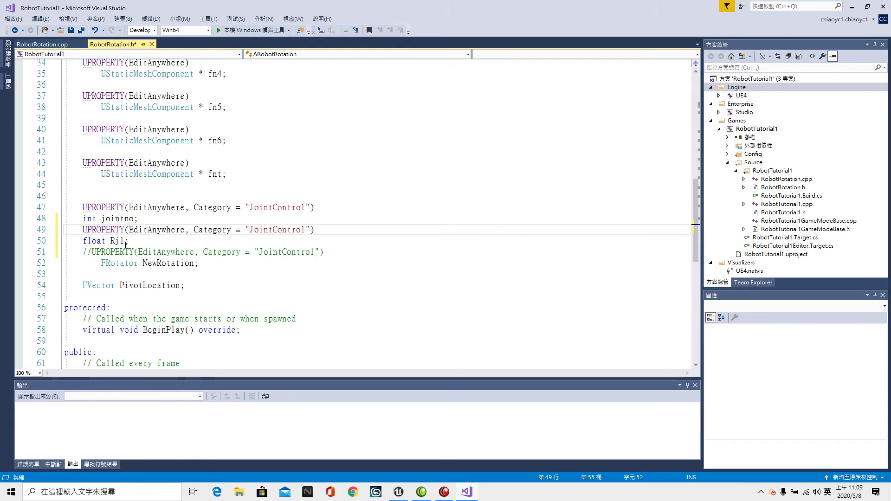
Duplicate the UPROPERTY and float Rj1 pair five more times below it.
left_click(141, 243)
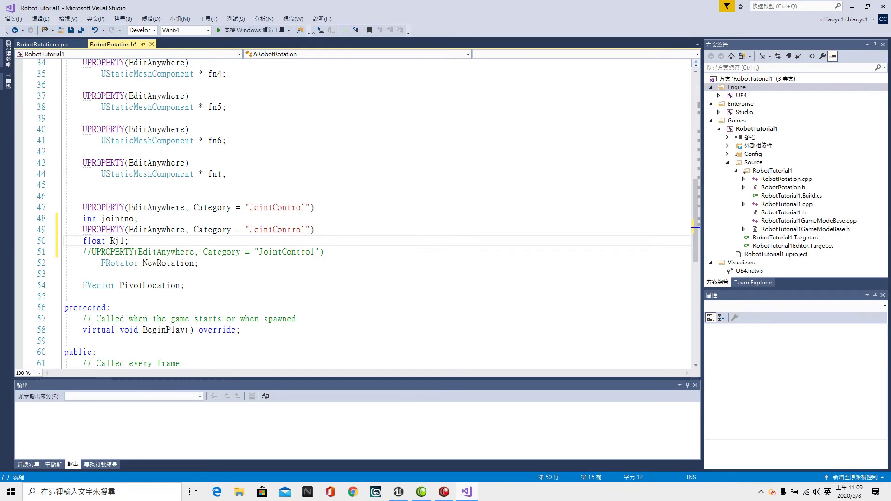
left_click_drag(76, 229, 130, 241)
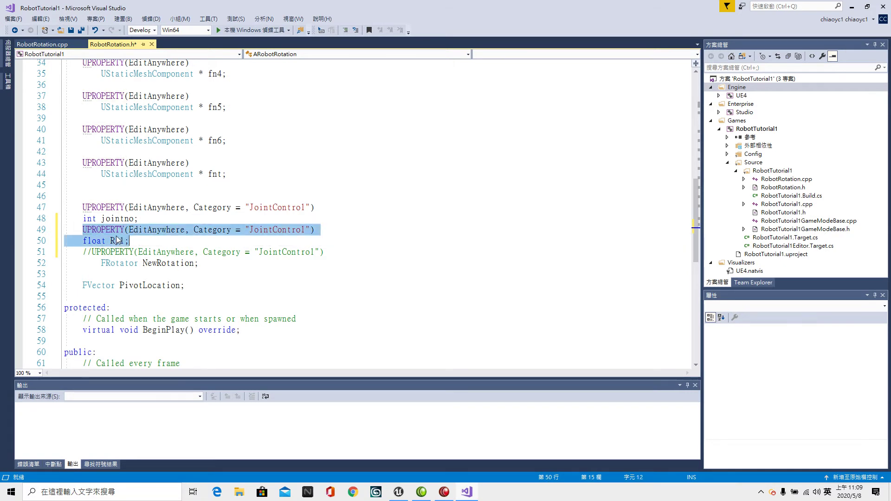
right_click(116, 240)
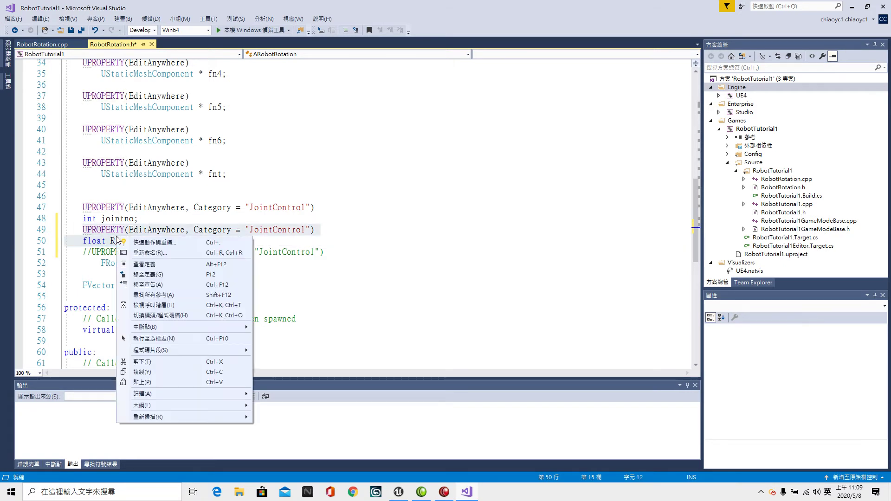
left_click(140, 374)
left_click(139, 239)
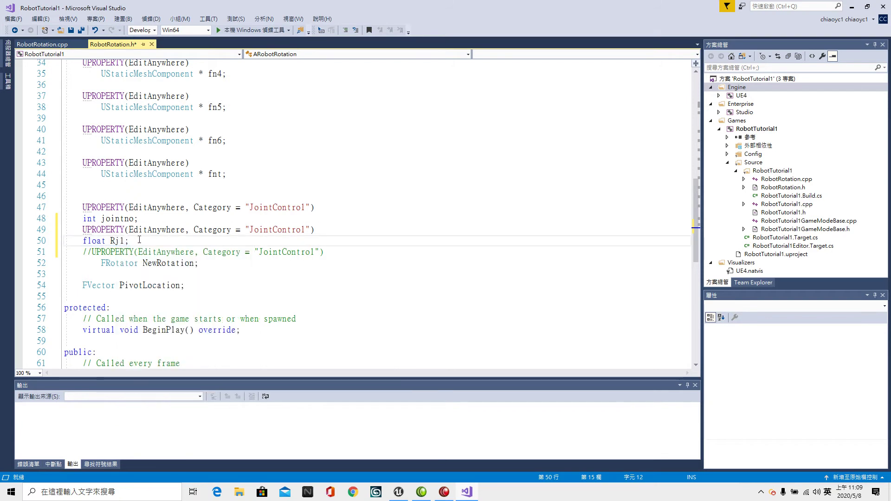
key("Return")
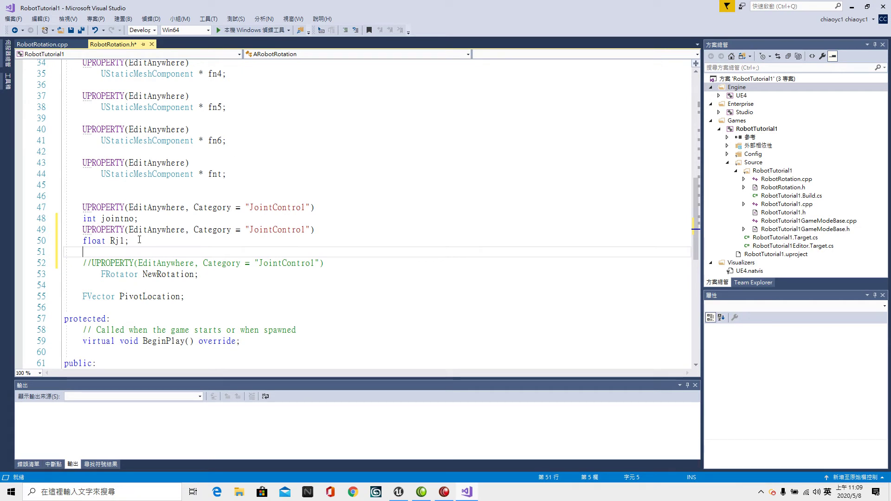
key("ctrl+v")
key("Return")
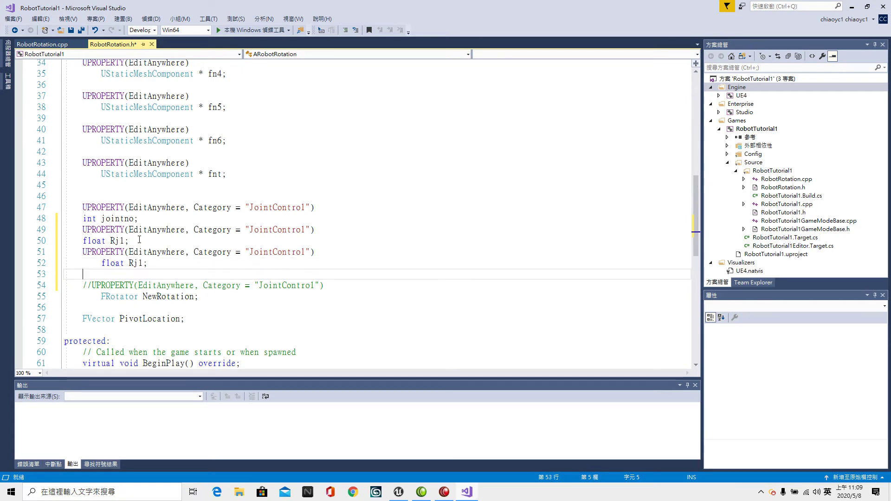
key("ctrl+v")
key("Return")
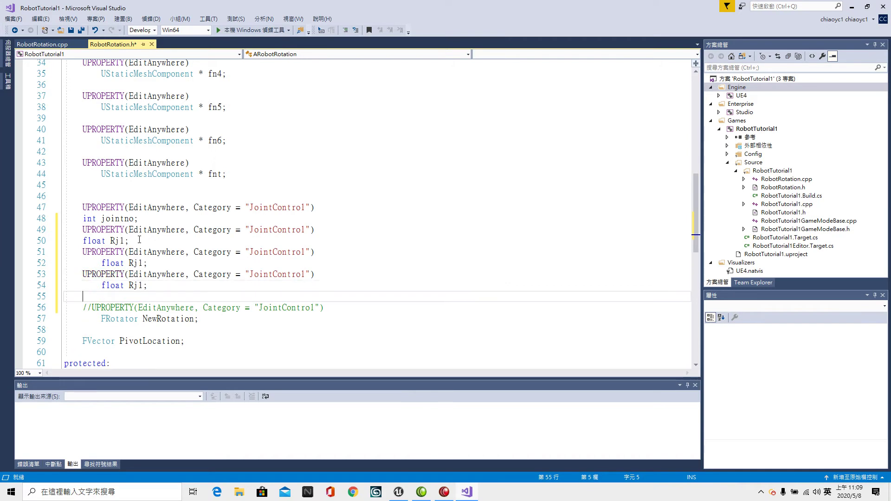
key("ctrl+v")
key("Return")
key("ctrl+v")
key("Return")
key("ctrl+v")
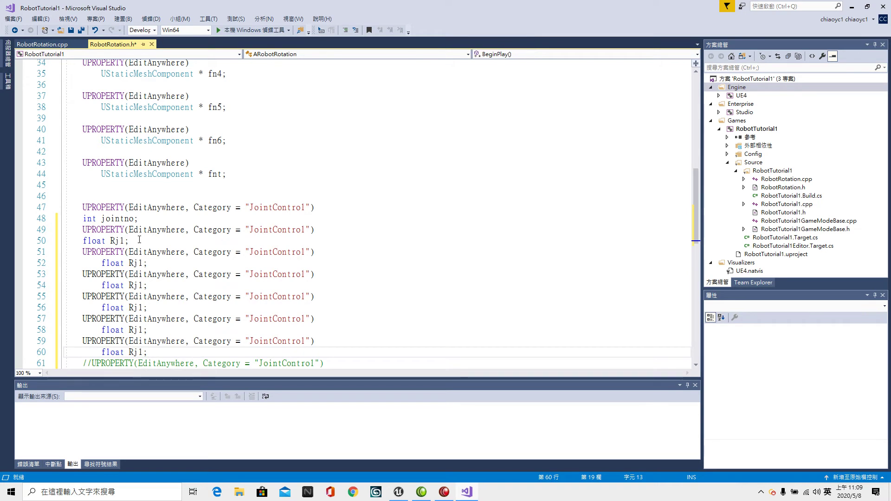
Rename the pasted floats to Rj2 through Rj6 and build the solution with Ctrl+Shift+B.
left_click(141, 263)
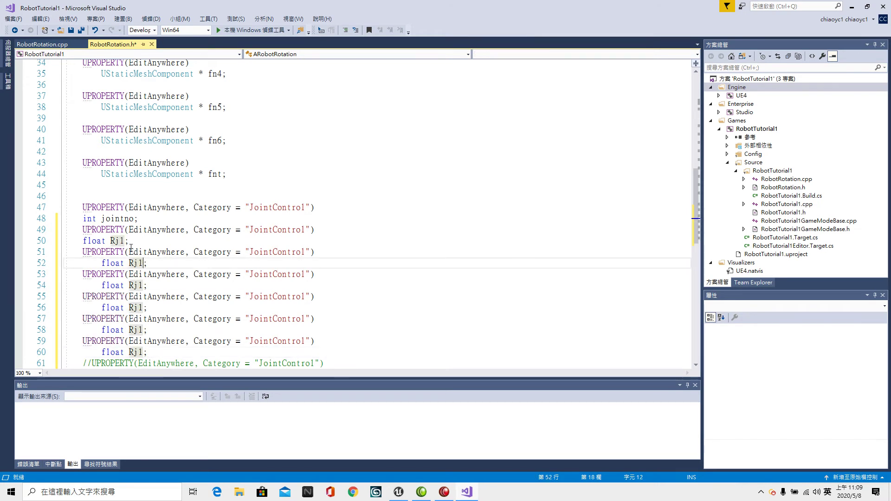
key("BackSpace")
type("2")
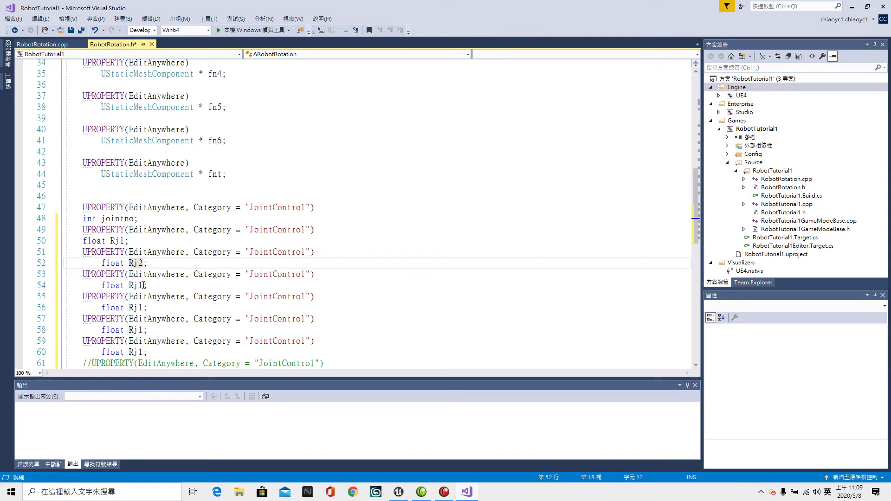
left_click(144, 286)
key("BackSpace")
type("3")
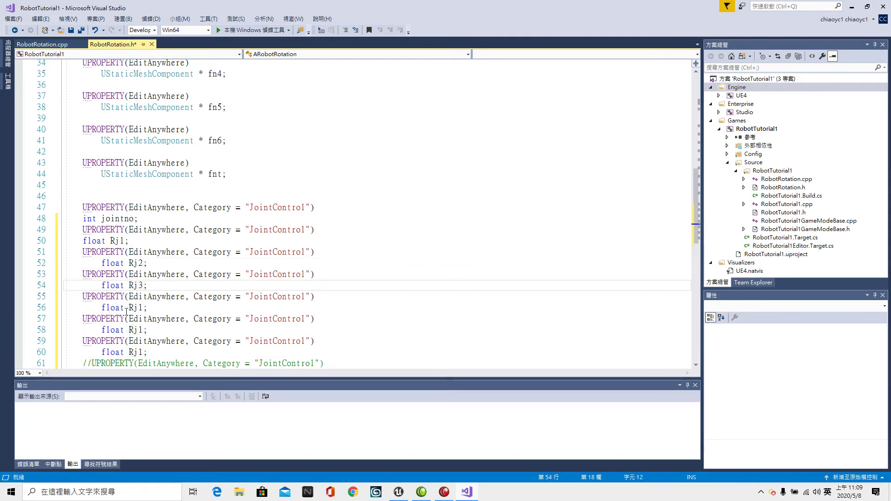
left_click(144, 307)
key("BackSpace")
type("4")
left_click(142, 330)
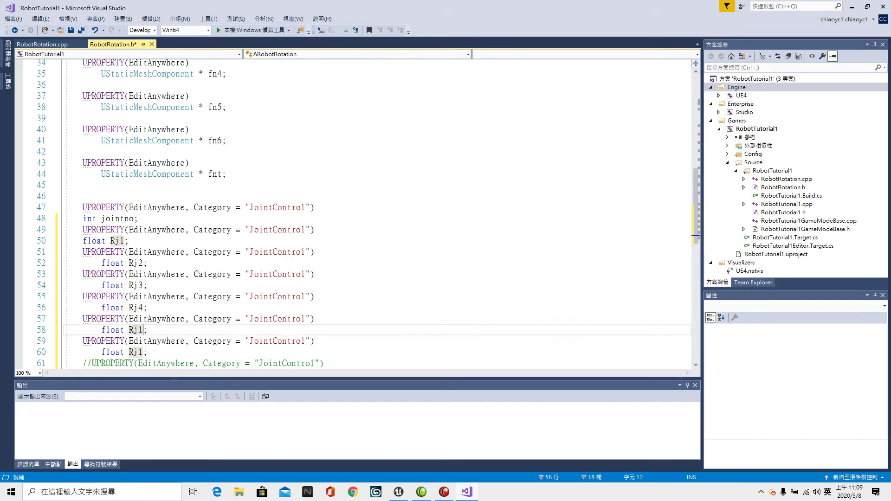
key("BackSpace")
type("5")
left_click(143, 352)
key("BackSpace")
type("6")
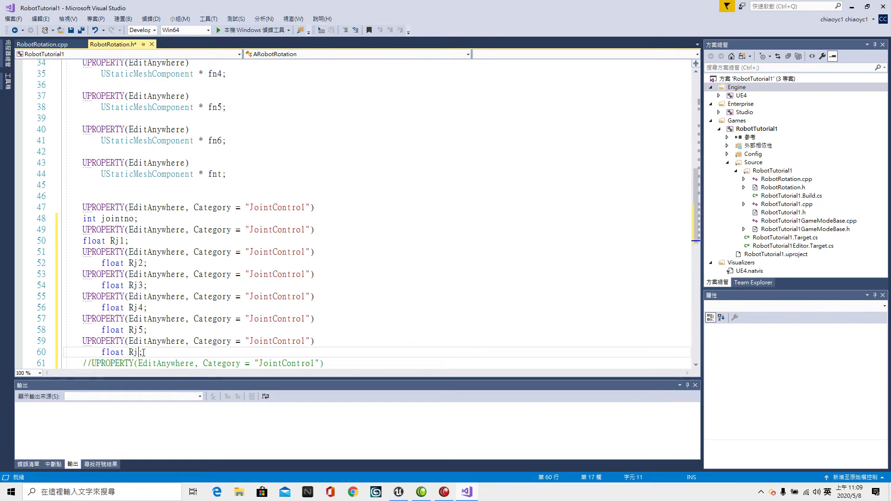
key("ctrl+shift+b")
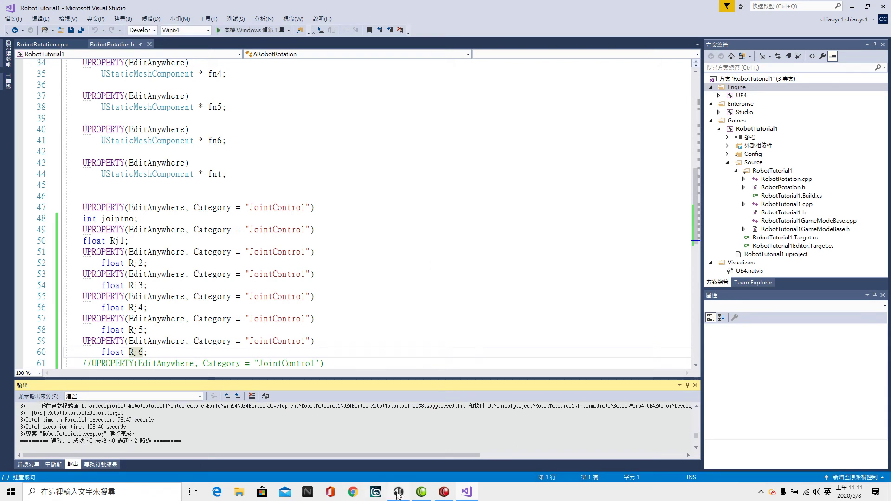
Check RobotRotation1's new Rj 1–Rj 6 fields in Unreal Editor, then return to Visual Studio.
left_click(399, 495)
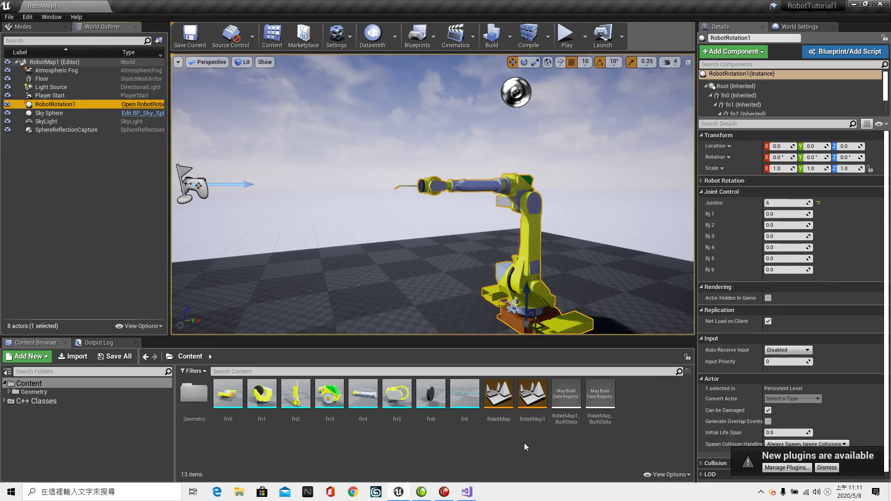
left_click(470, 496)
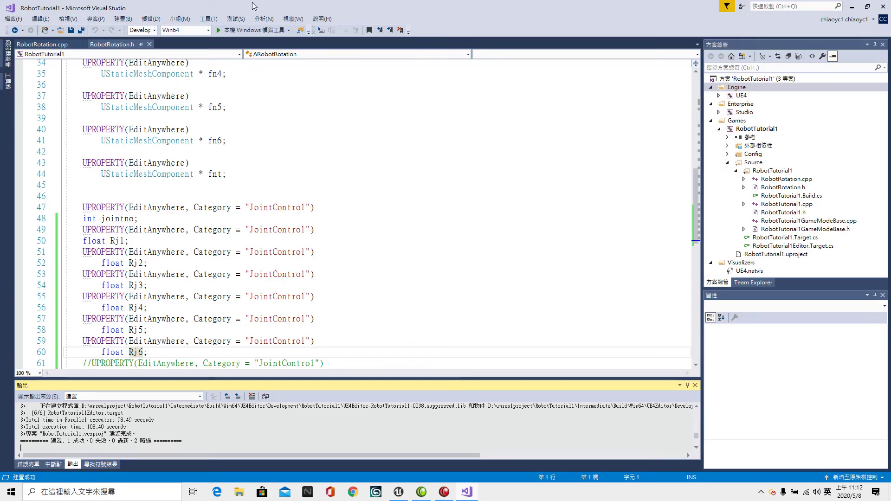
Open RobotRotation.cpp and scroll up to BeginPlay's joint 1 clamping code.
left_click(48, 44)
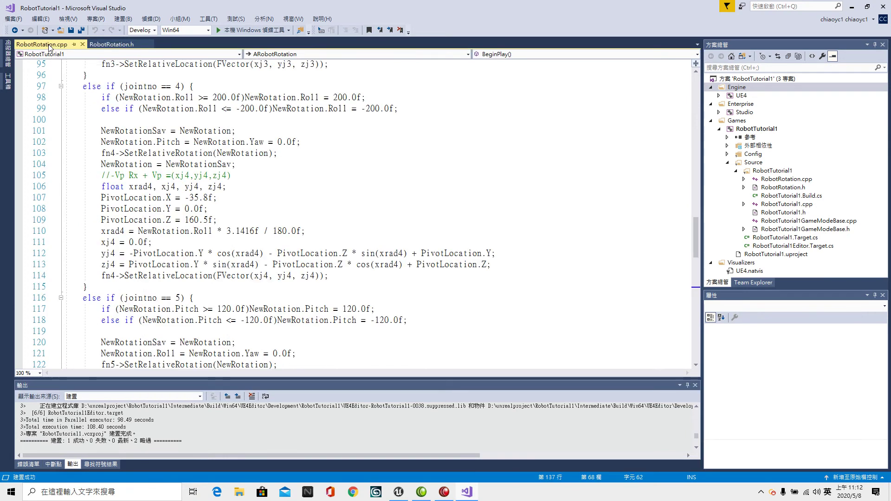
scroll(264, 119, "up", 3)
scroll(264, 119, "up", 5)
scroll(264, 119, "up", 2)
scroll(264, 119, "up", 1)
scroll(264, 119, "up", 2)
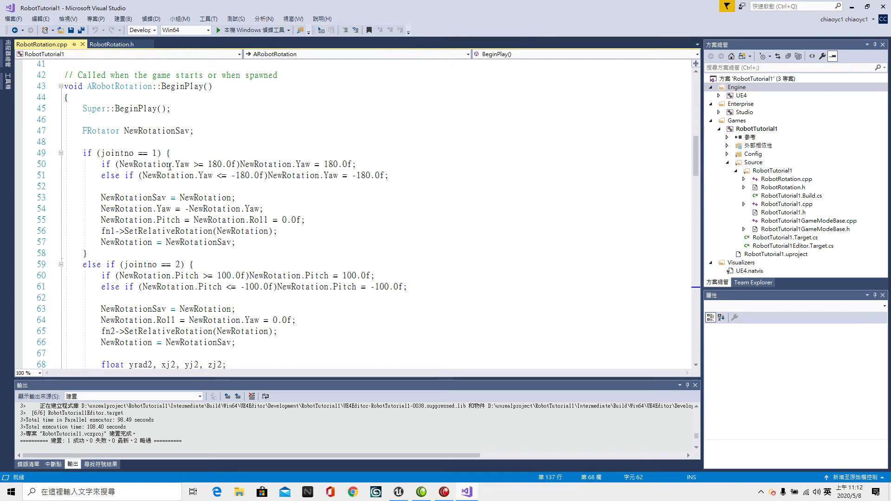
Replace all four NewRotation.Yaw references in joint 1's ±180 checks on lines 50–51 with Rj1.
left_click_drag(120, 164, 190, 163)
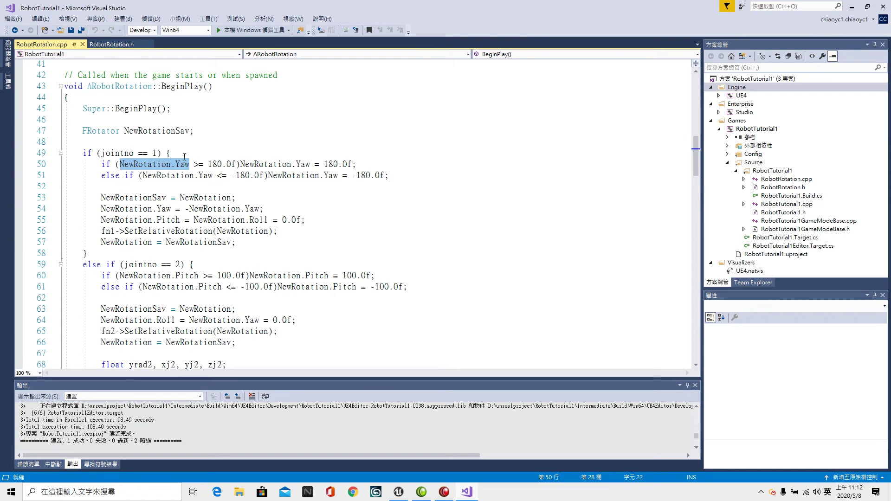
type("Rj1")
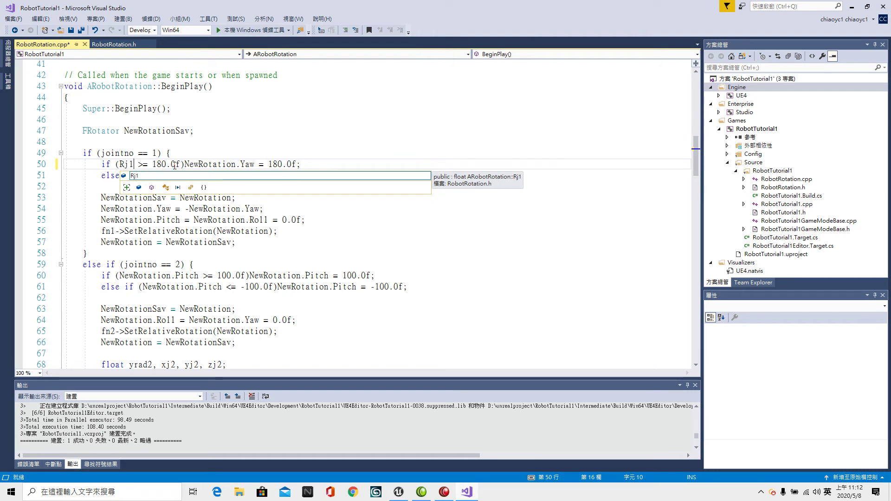
left_click(185, 164)
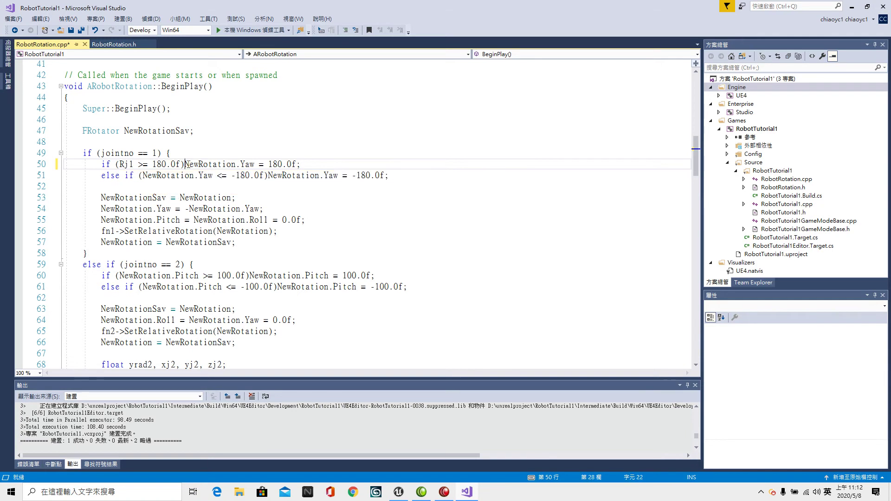
left_click_drag(185, 164, 256, 167)
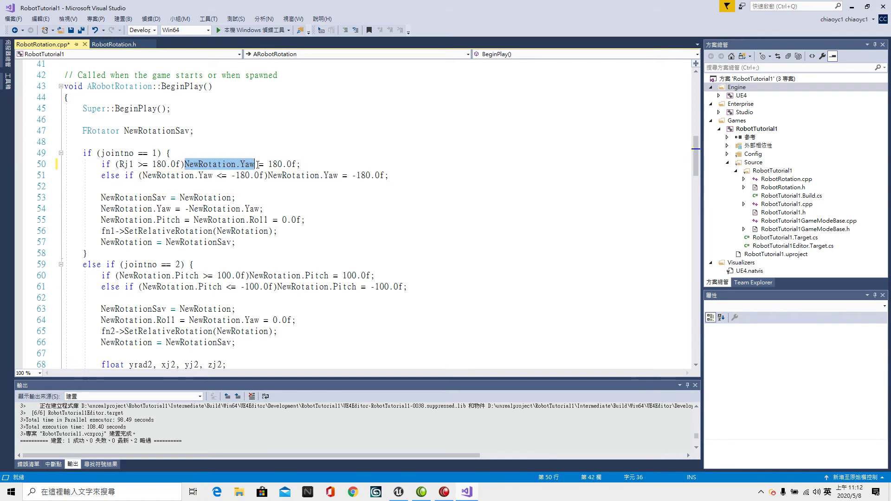
type("Rj")
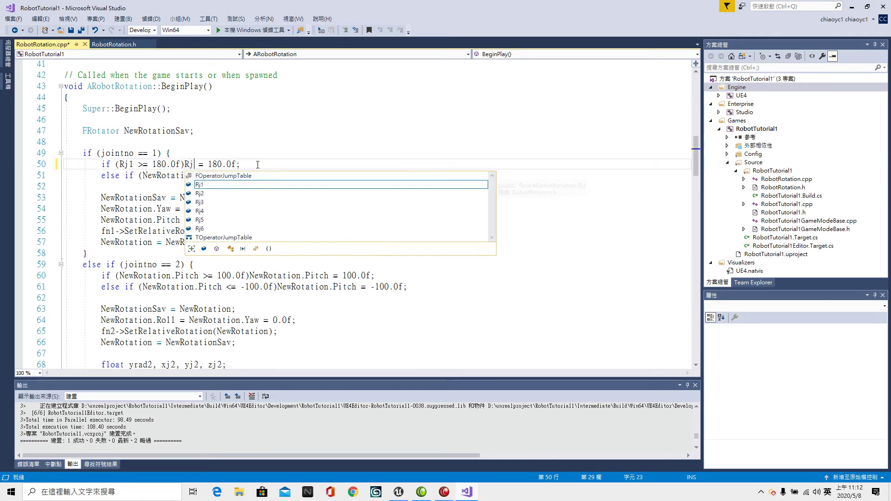
type("1")
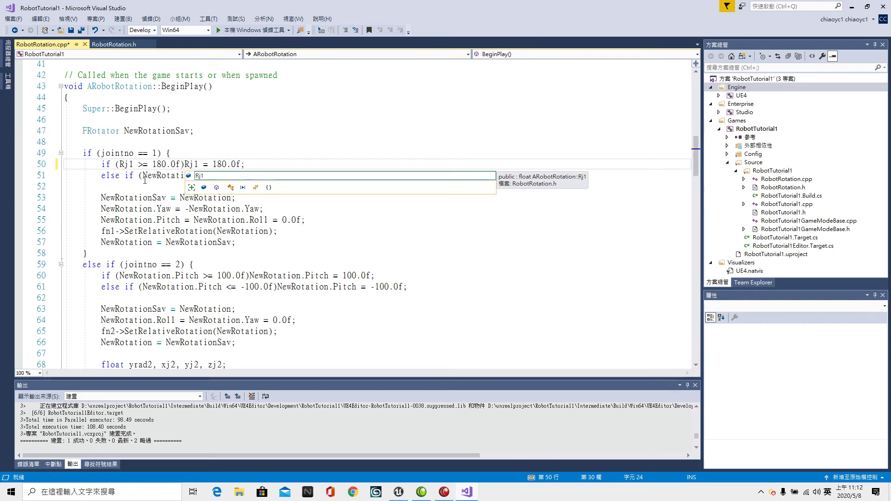
left_click_drag(143, 177, 214, 181)
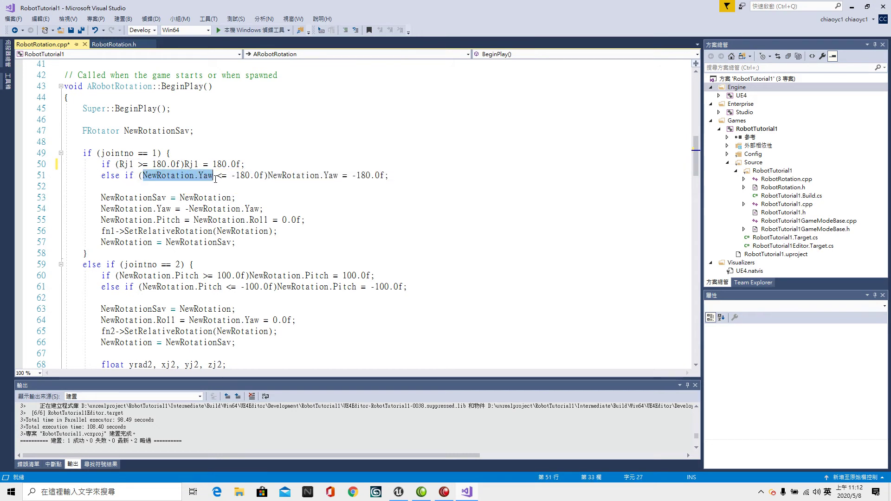
type("Rj1")
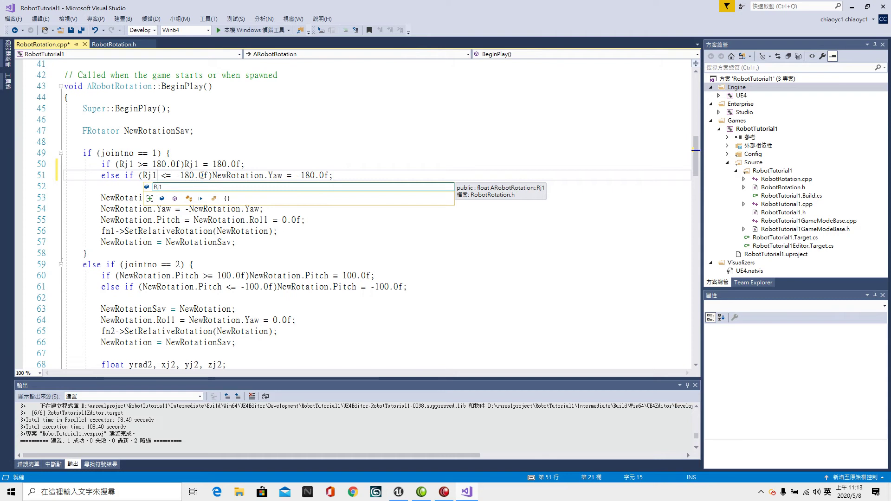
left_click_drag(213, 175, 283, 179)
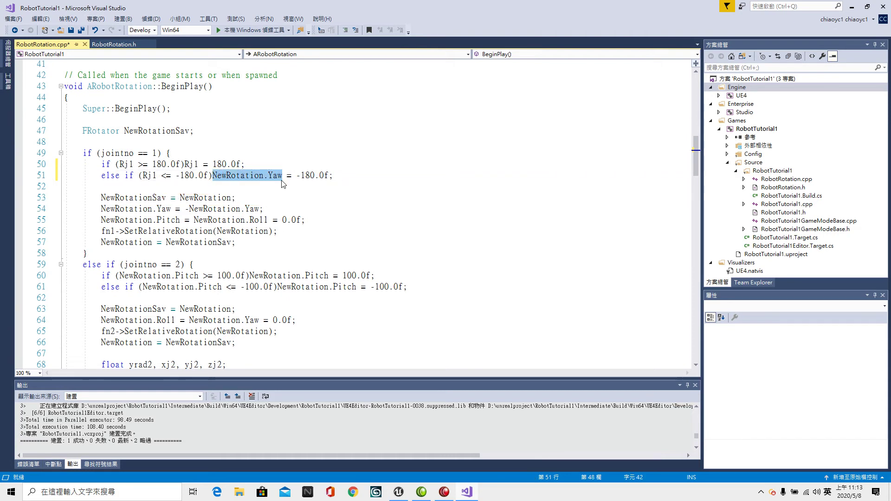
type("Rj")
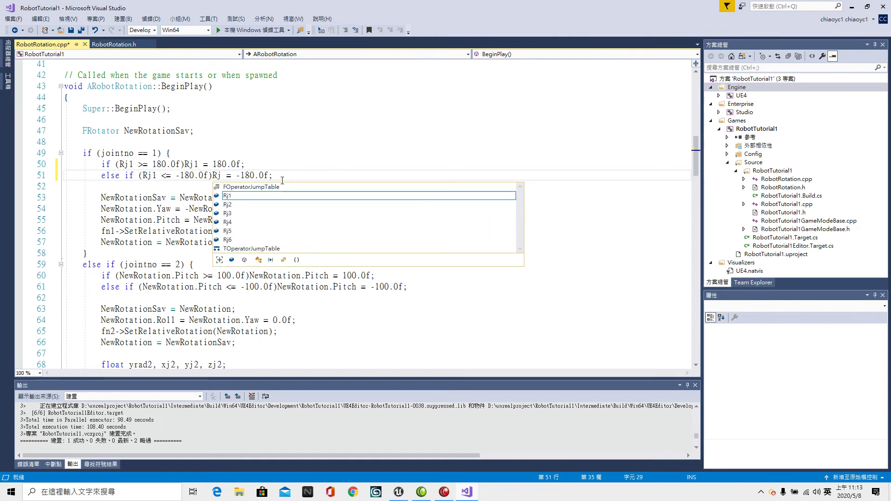
type("1")
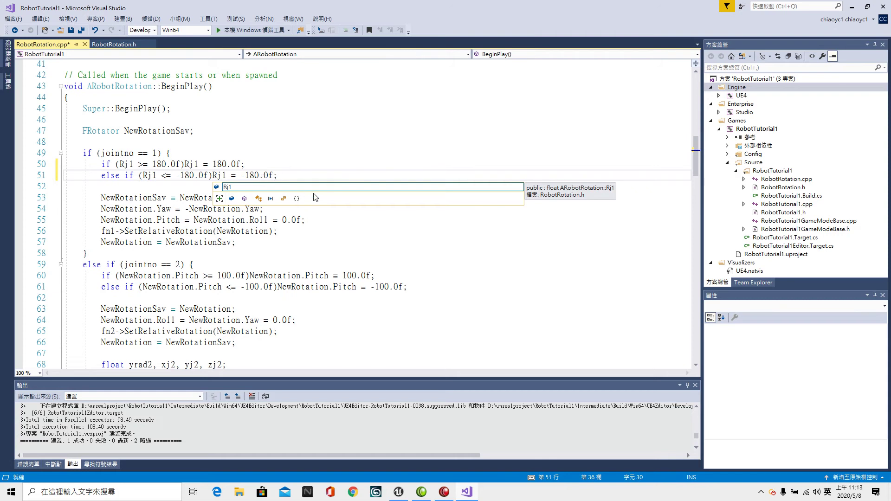
left_click(369, 225)
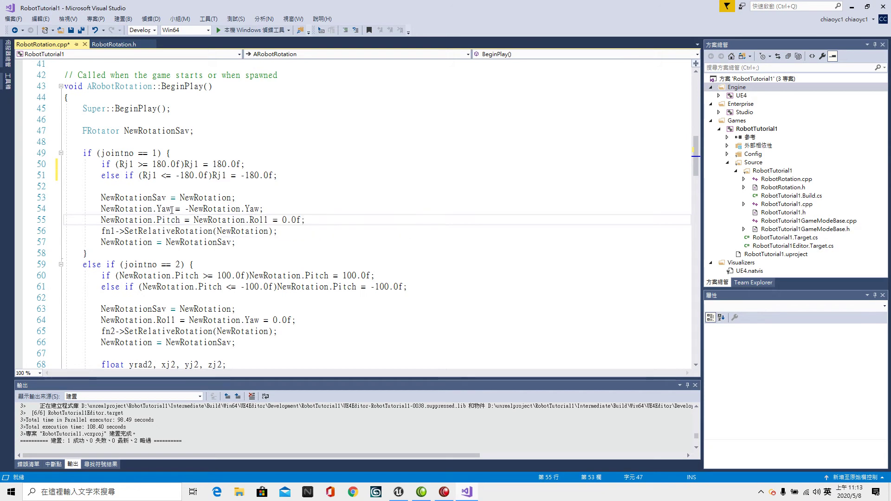
On line 53, replace 'Sav = NewRotation' with '.Yaw=Rj1' so it reads NewRotation.Yaw=Rj1;.
left_click_drag(233, 198, 152, 198)
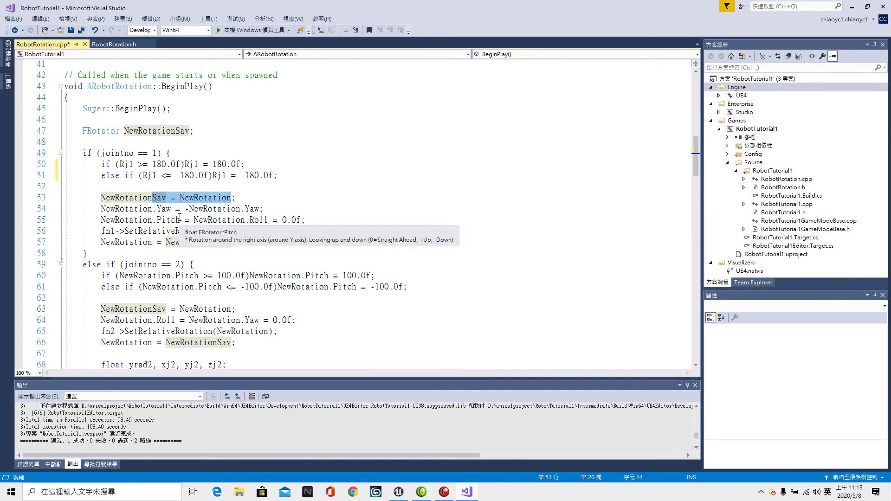
type(".Yaw")
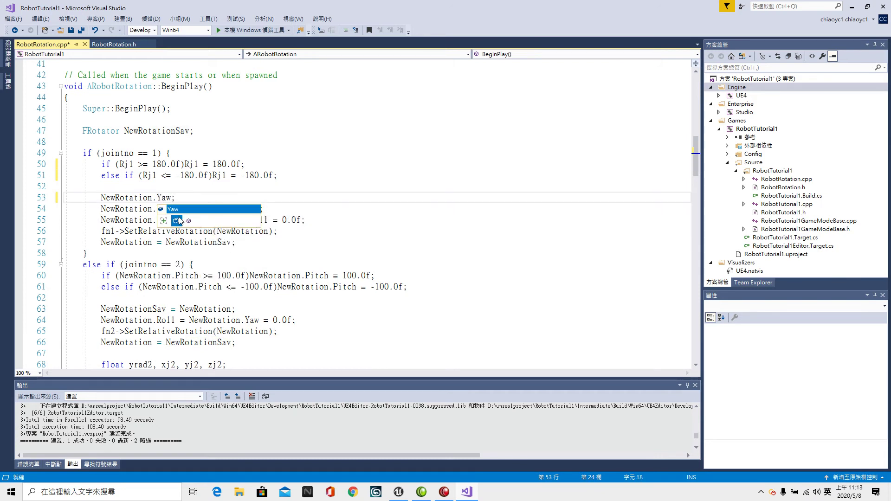
type("=Rj1")
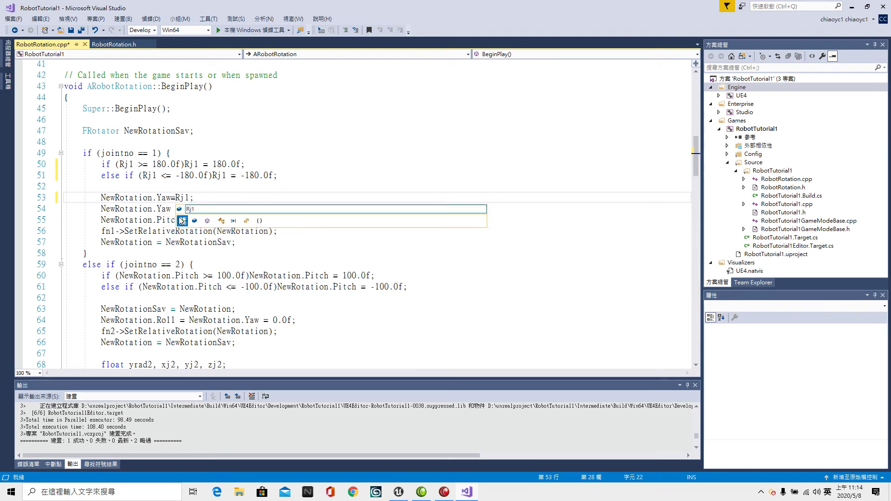
left_click(313, 253)
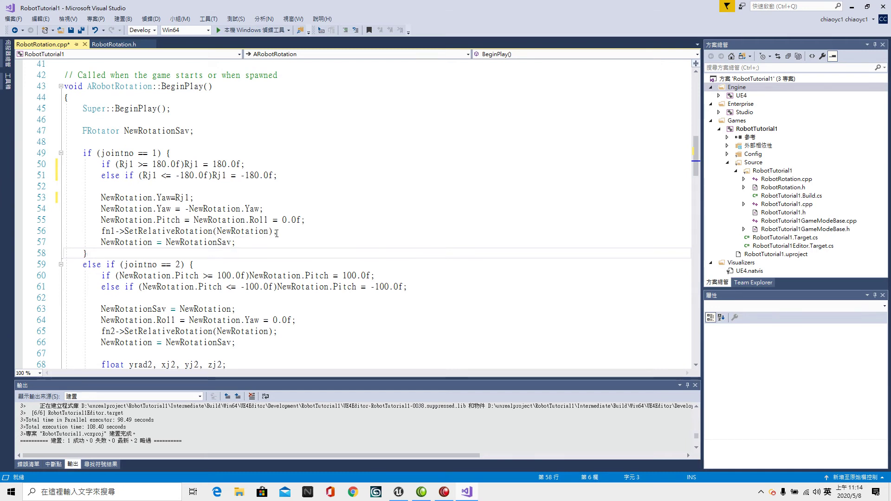
Delete the 'NewRotation = NewRotationSav;' line in joint 1's branch, then save and rebuild the project.
left_click_drag(236, 243, 100, 242)
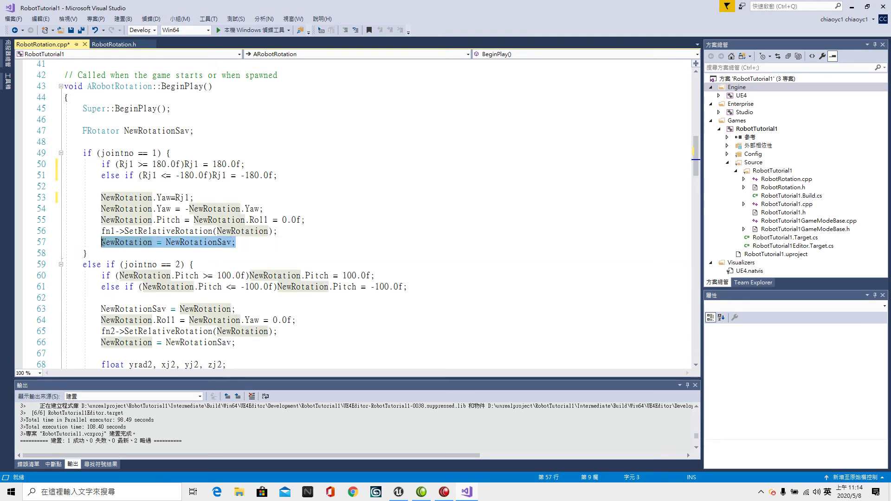
key("Delete")
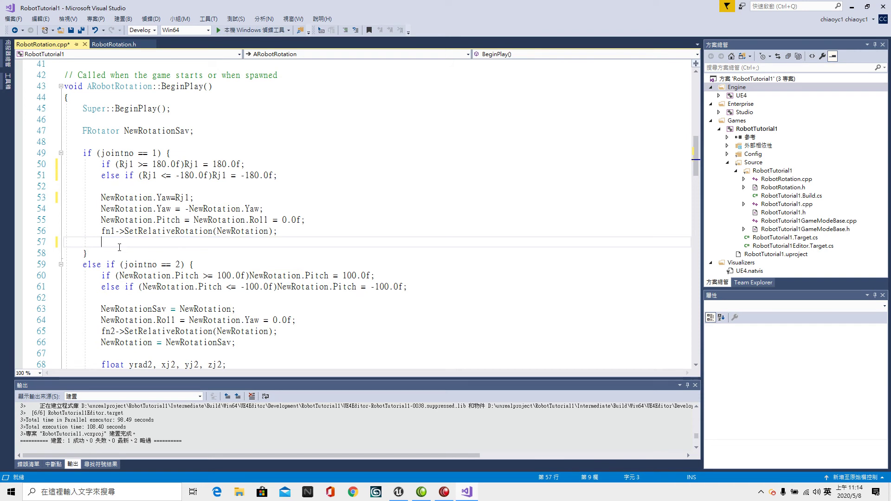
key("ctrl+shift+b")
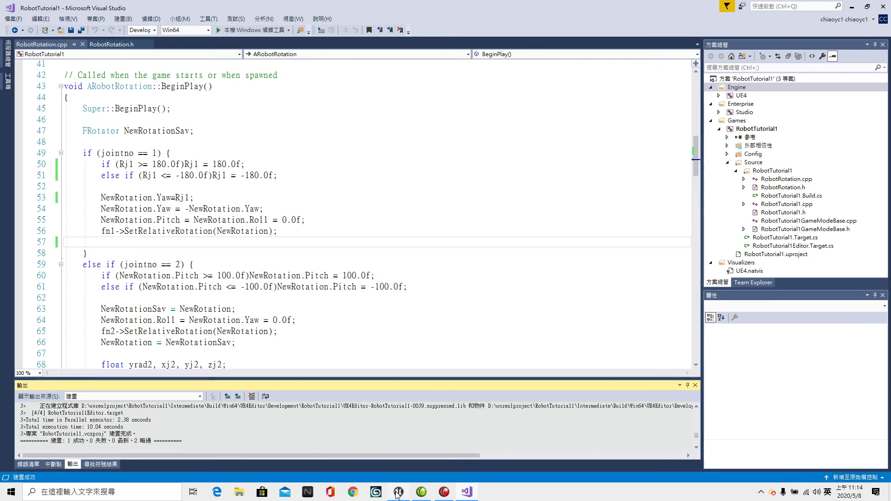
mouse_move(398, 492)
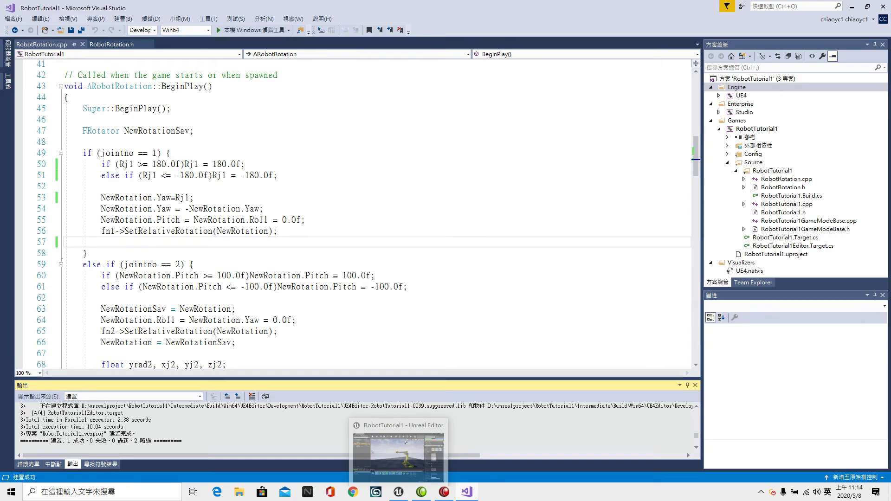
In Unreal, set RobotRotation1's Joint Control Jointno to 1 and Rj 1 to 90.
left_click(399, 493)
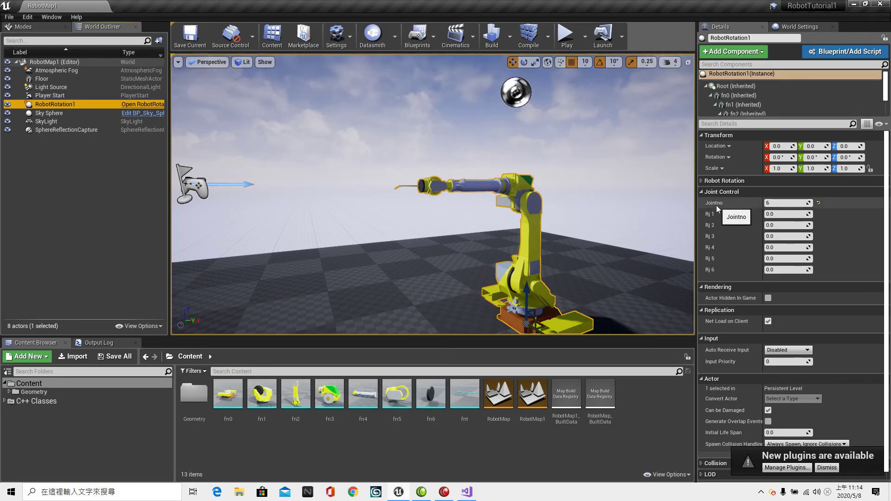
left_click(773, 202)
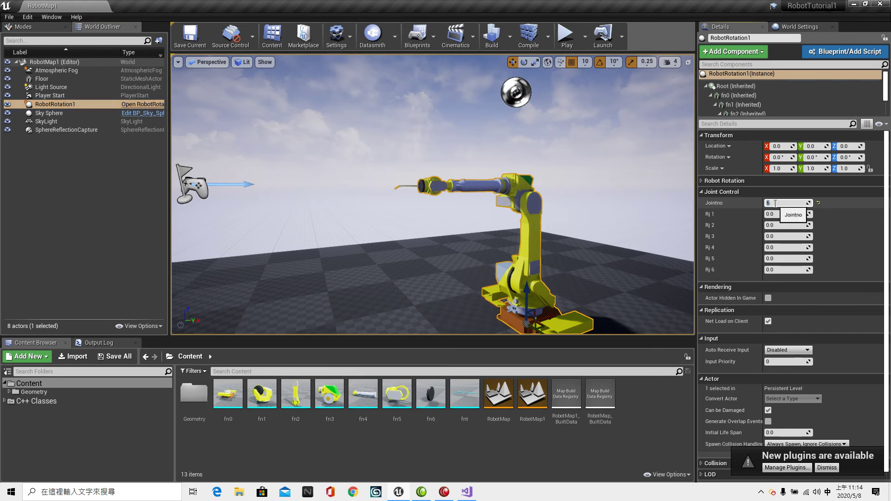
type("6")
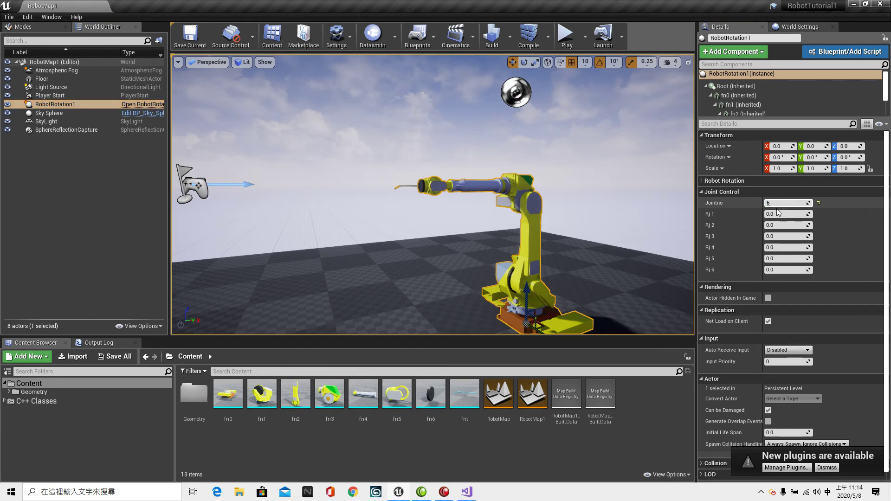
key("shift")
type("1")
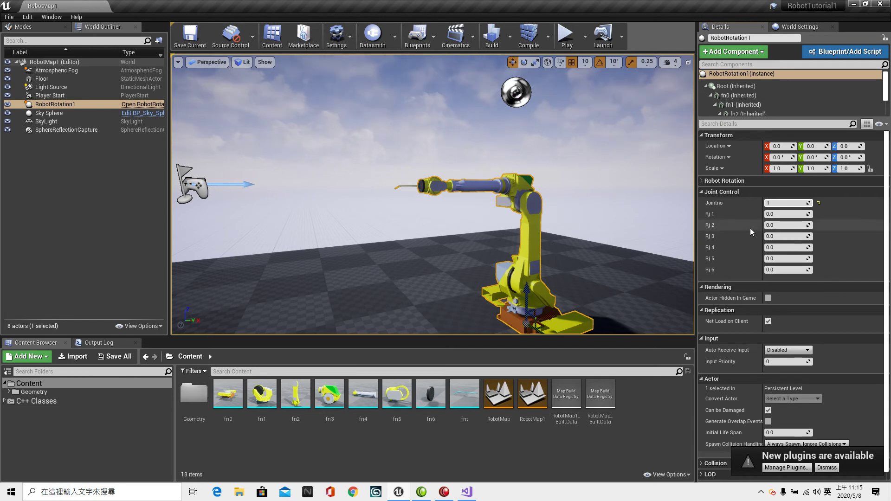
left_click(772, 214)
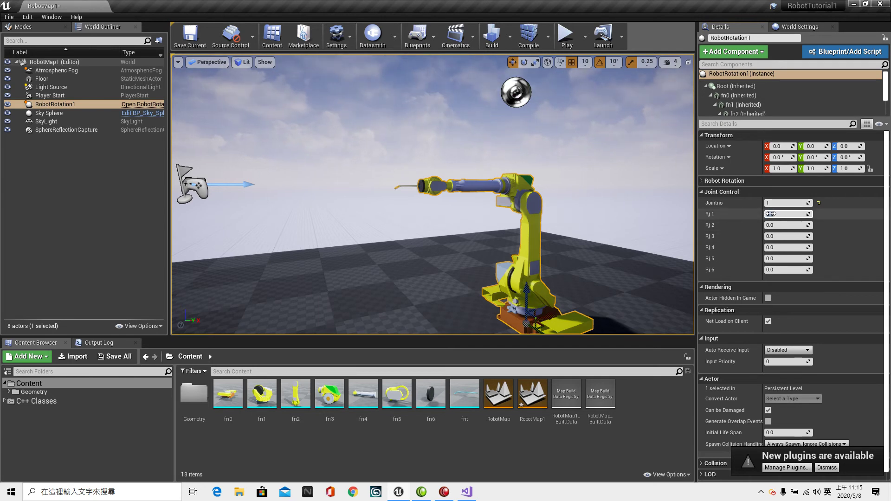
type("30")
left_click(771, 215)
type("90")
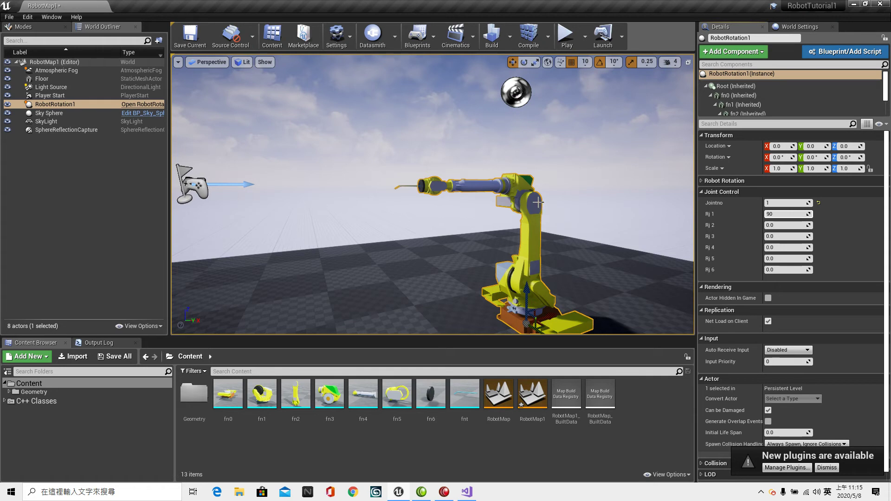
Play-test joint 1's rotation, stop it, and orbit the viewport to view the arm from the side.
left_click(567, 44)
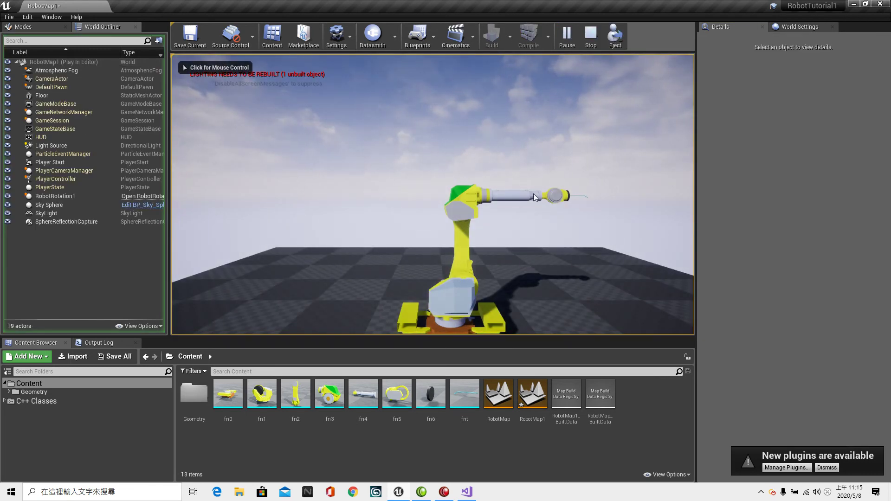
left_click(591, 42)
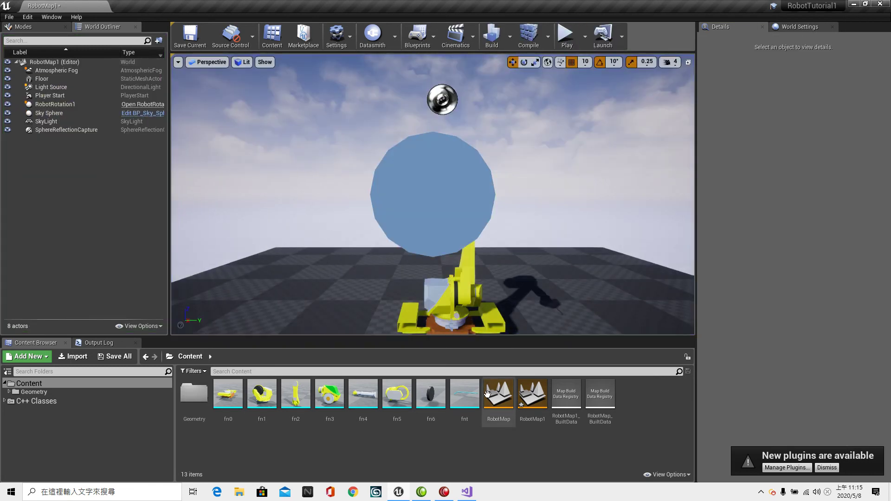
right_click_drag(433, 195, 409, 195)
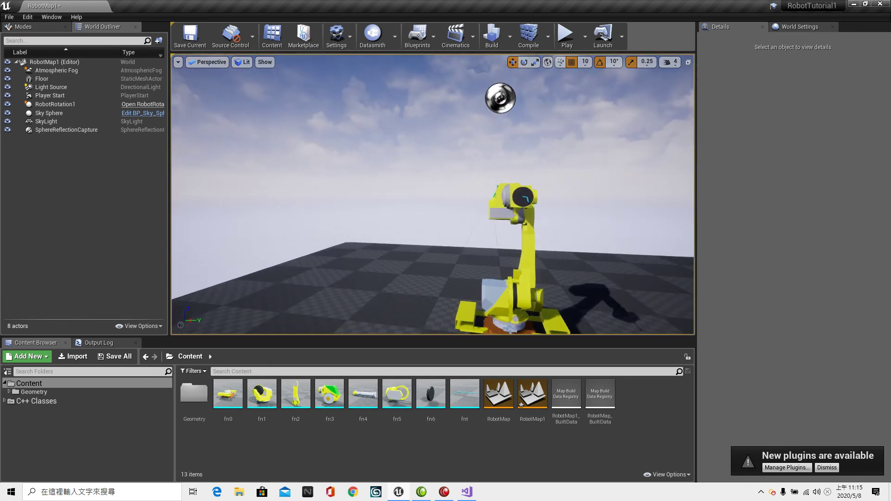
right_click_drag(563, 268, 534, 268)
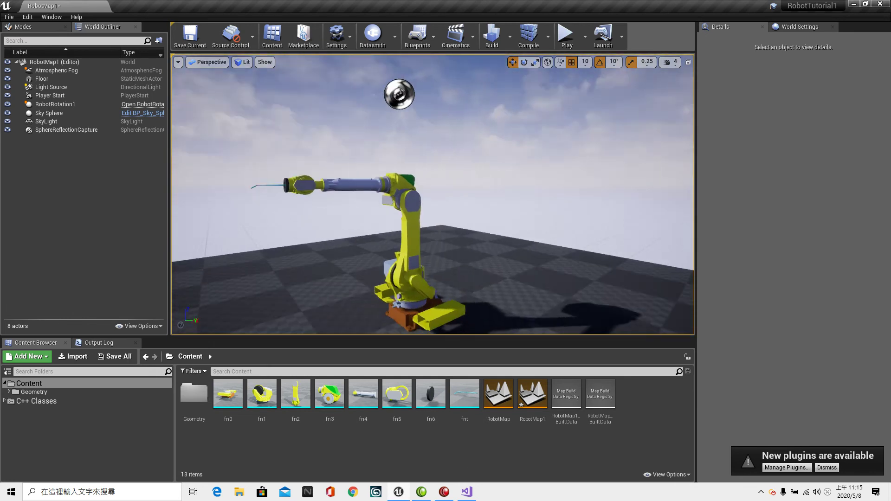
Replace all four NewRotation.Pitch references in joint 2's ±100 limit checks on lines 60–61 with Rj2.
left_click(467, 492)
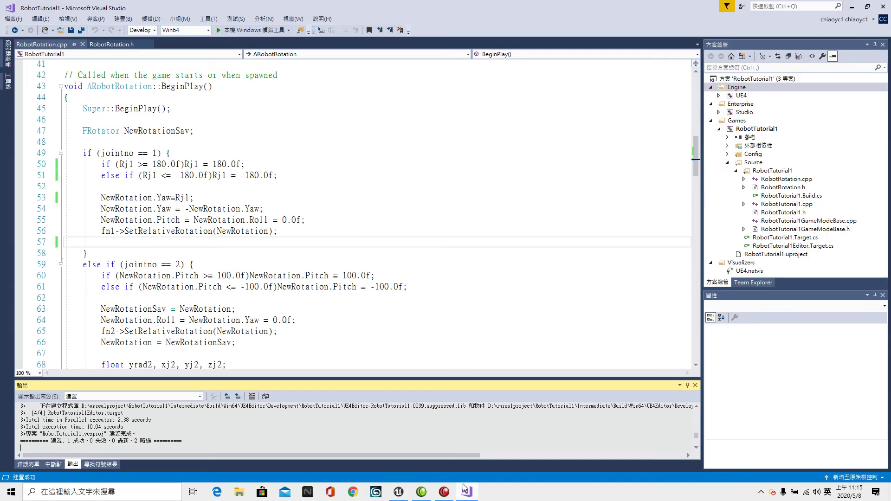
scroll(129, 194, "down", 4)
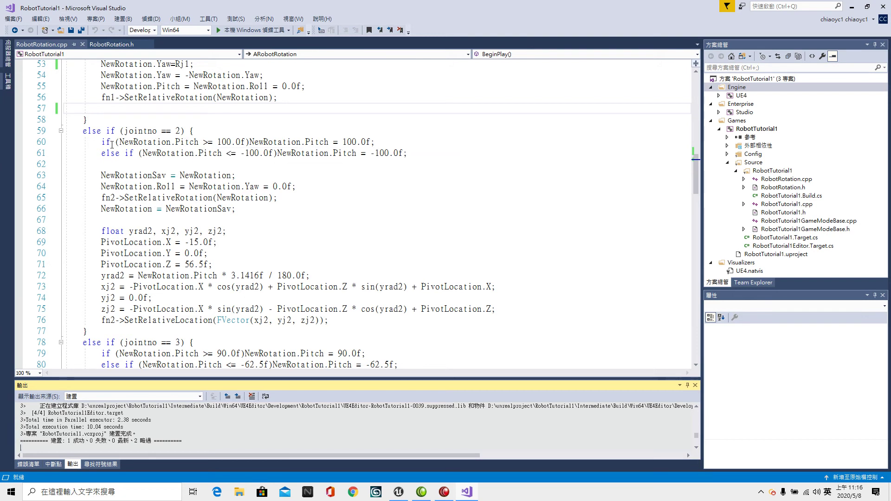
left_click_drag(120, 143, 199, 142)
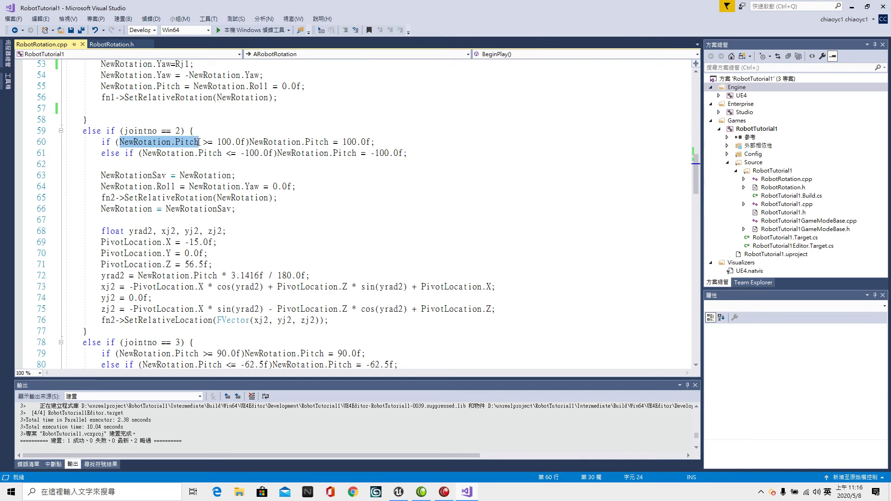
type("R")
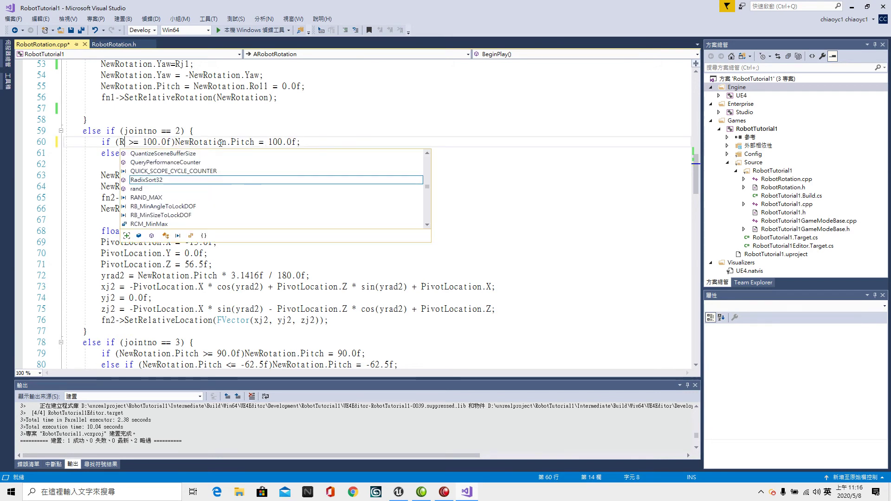
type("j2")
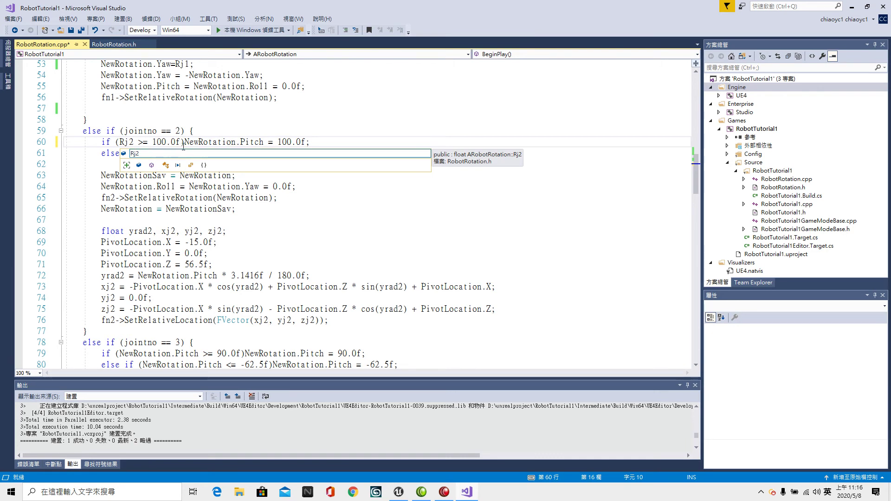
left_click_drag(185, 142, 265, 151)
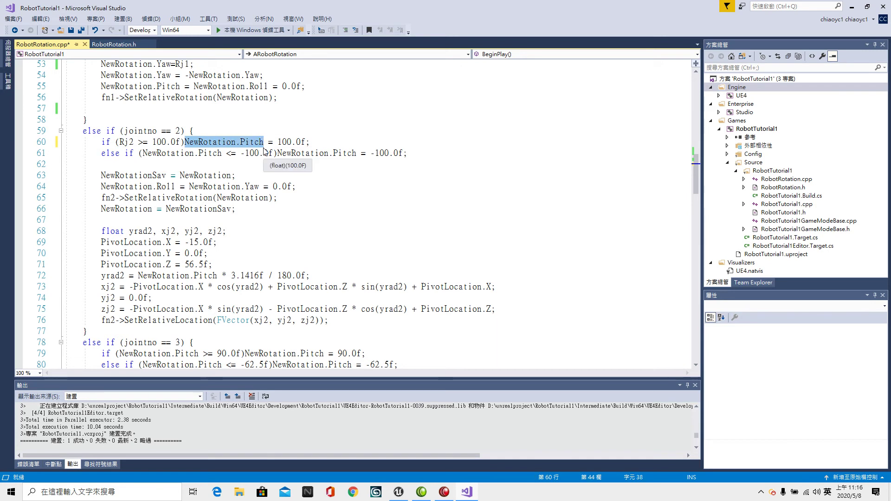
type("Rj2")
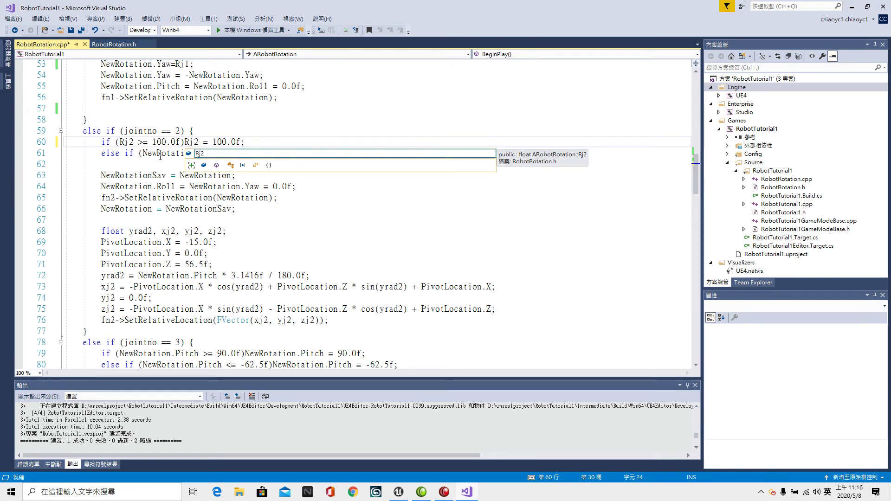
left_click_drag(144, 155, 214, 157)
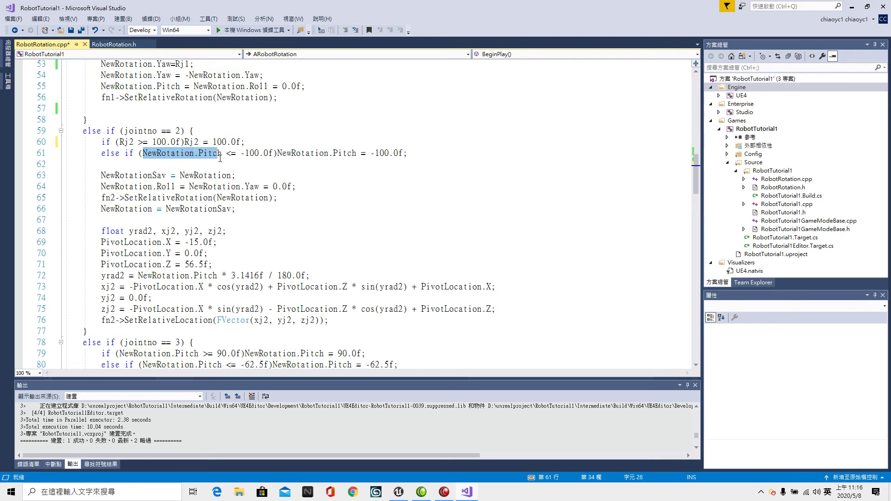
type("Rj2")
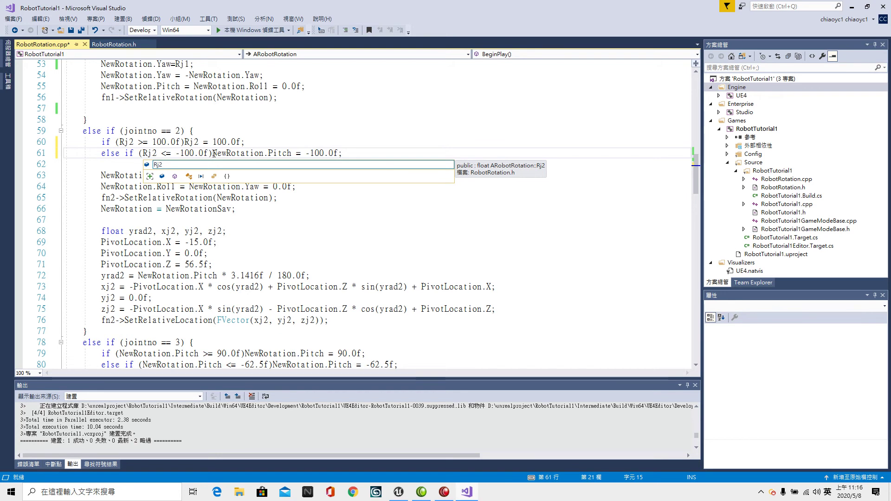
left_click_drag(213, 153, 293, 154)
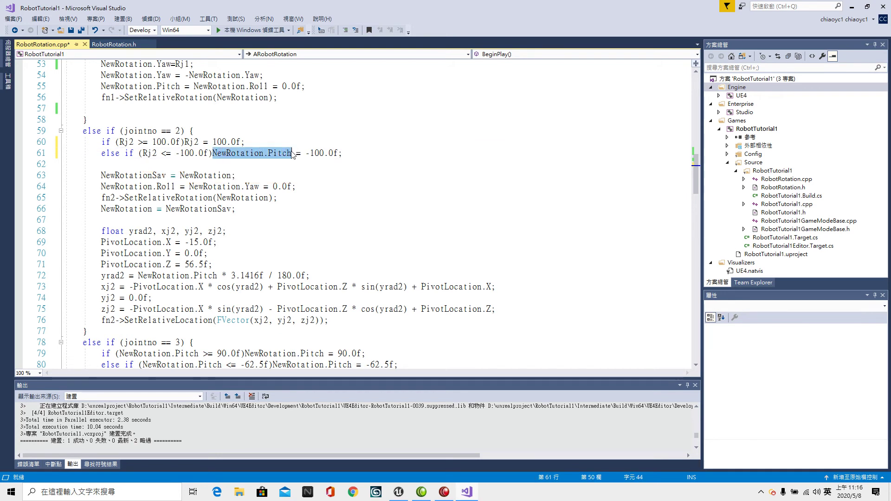
type("Rj2")
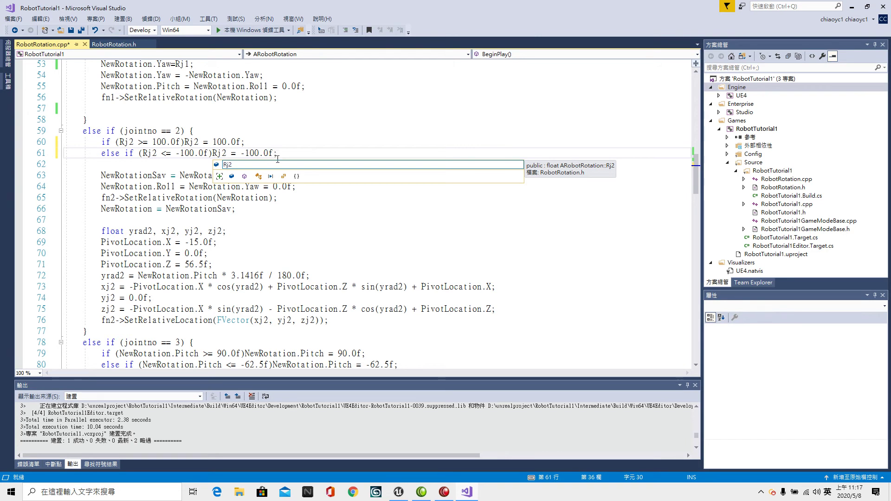
left_click(343, 210)
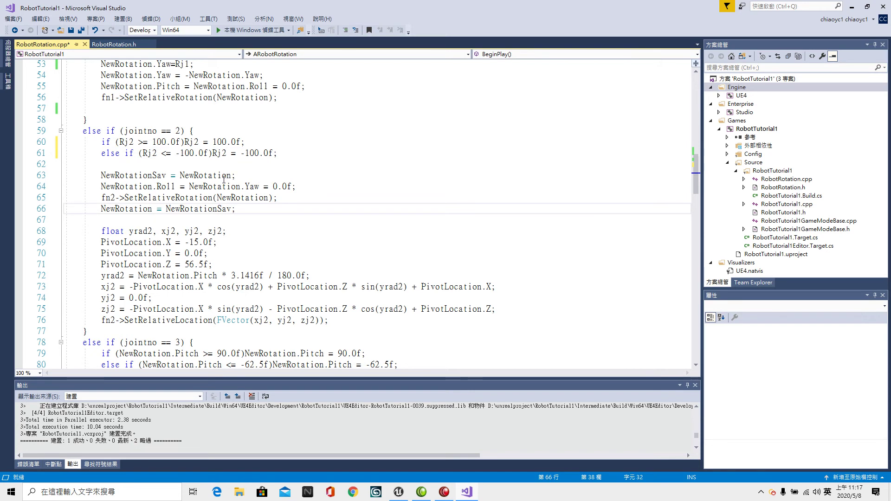
On line 63, change 'Sav = NewRotation' to '.Pitch=Rj2' so it reads NewRotation.Pitch=Rj2;.
left_click_drag(231, 176, 155, 177)
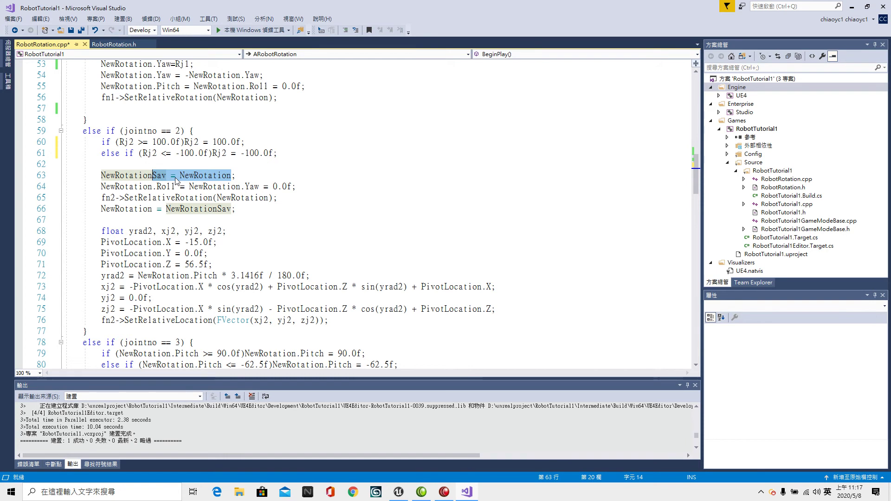
type(".Pitc")
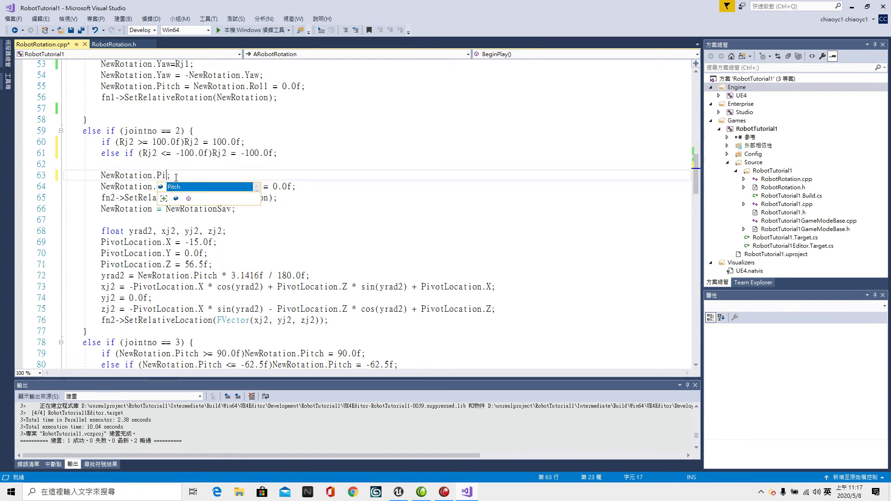
type("h=")
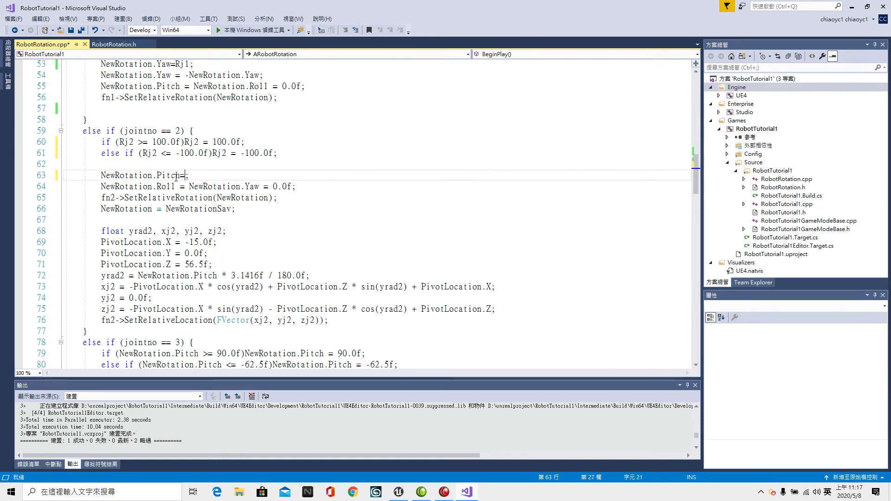
type("Rj")
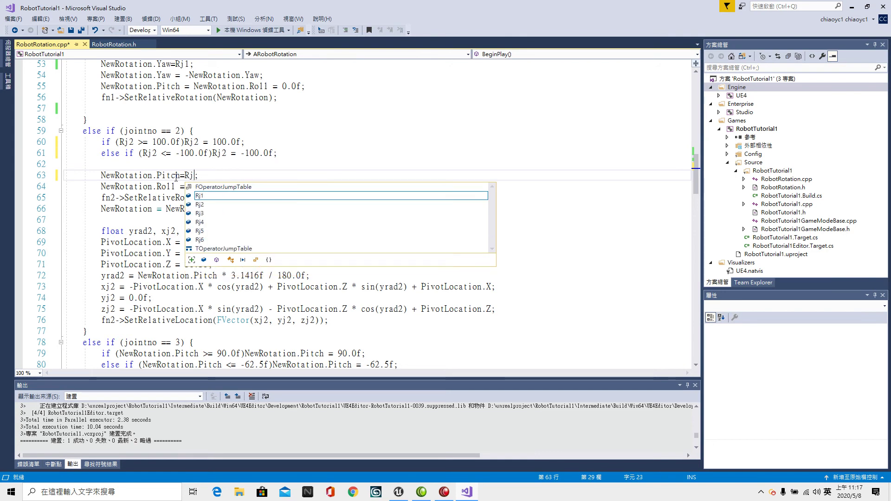
type("2")
left_click(284, 231)
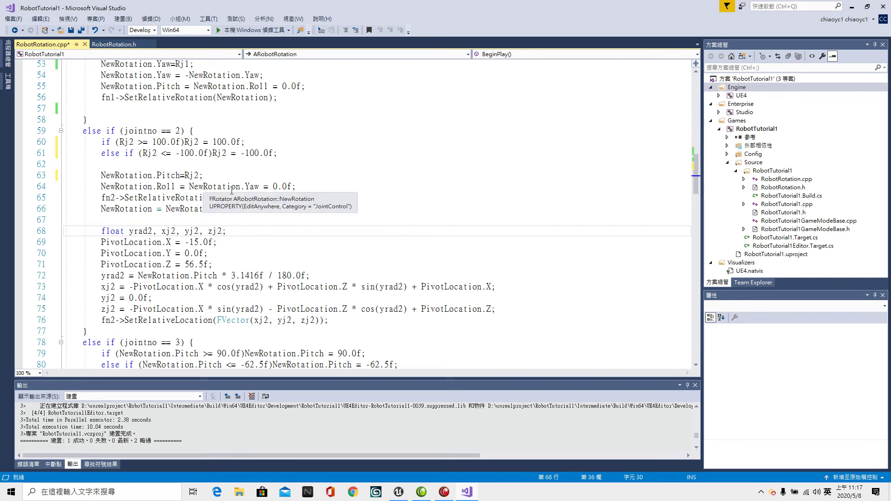
mouse_move(256, 191)
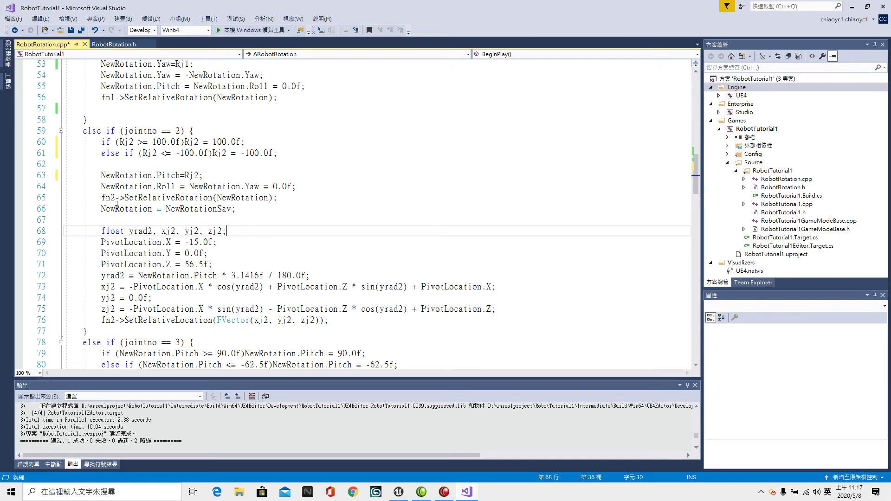
mouse_move(125, 204)
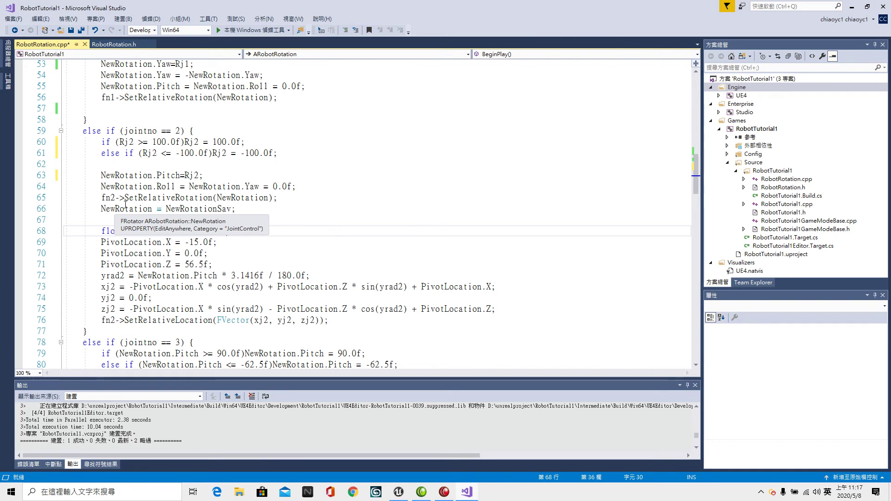
mouse_move(208, 202)
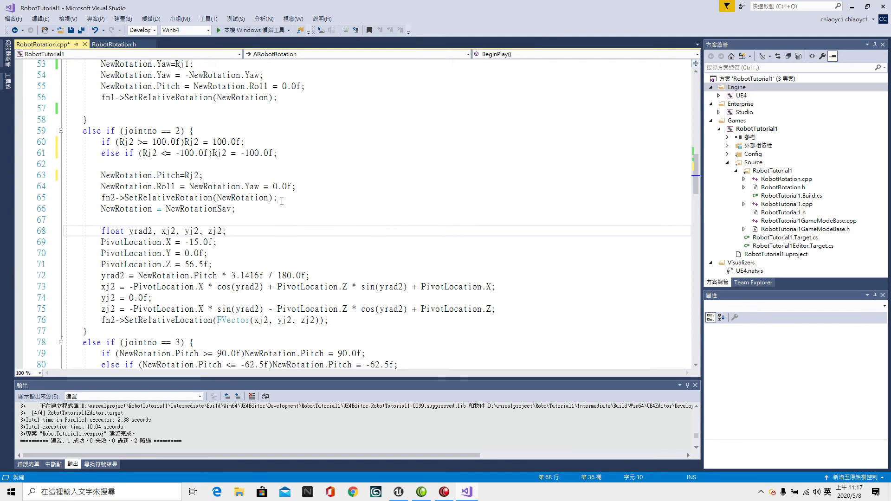
Delete joint 2's NewRotationSav restore line, use Rj2 in the yrad2 formula, and save and rebuild.
left_click_drag(245, 211, 99, 214)
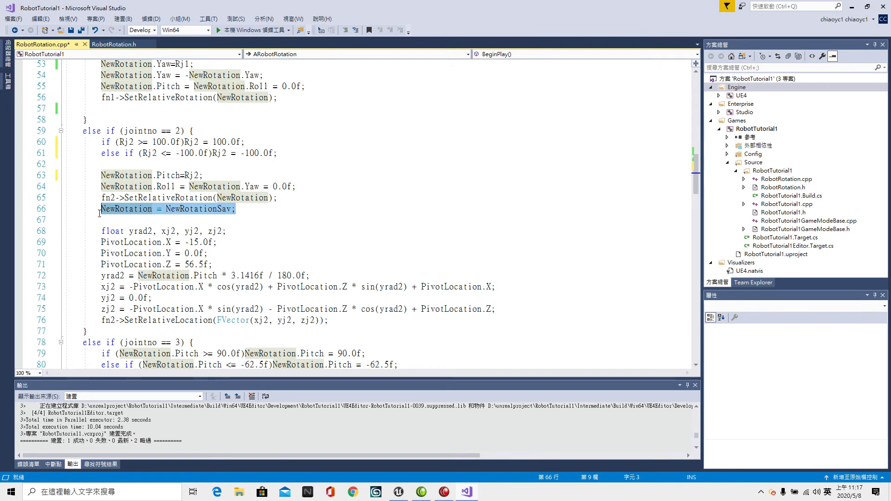
key("BackSpace")
key("BackSpace")
key("BackSpace")
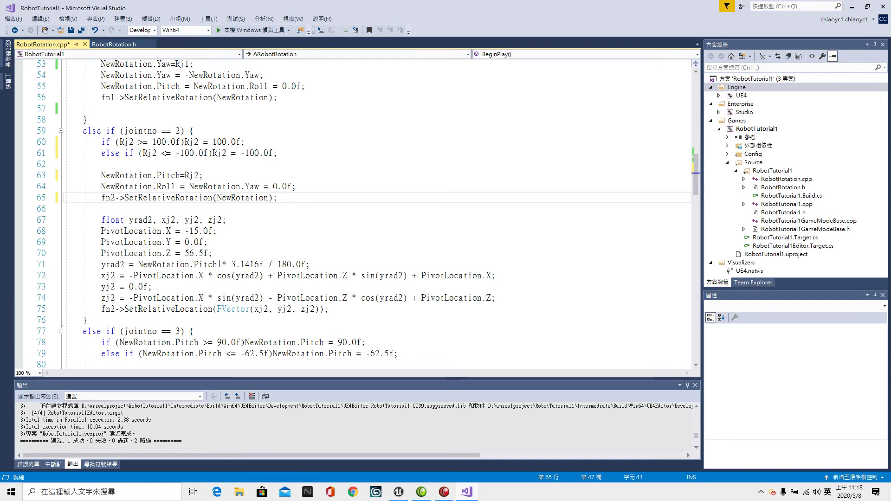
left_click_drag(218, 264, 138, 265)
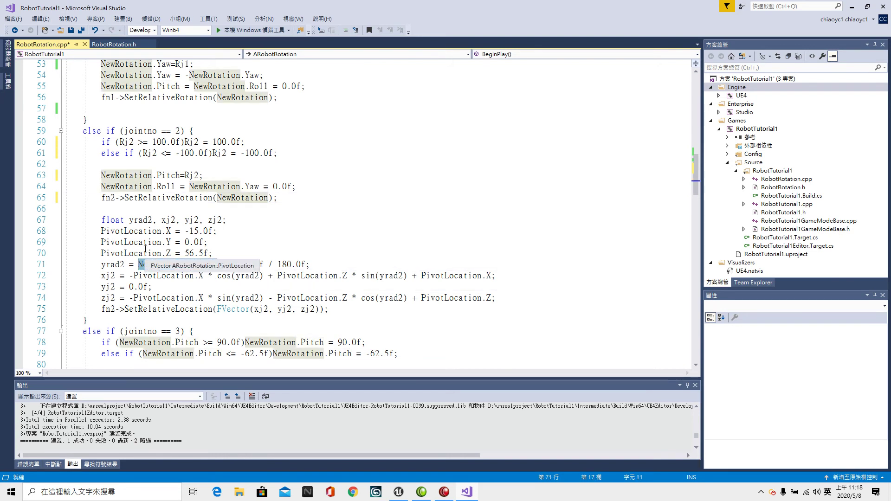
type("Rj2")
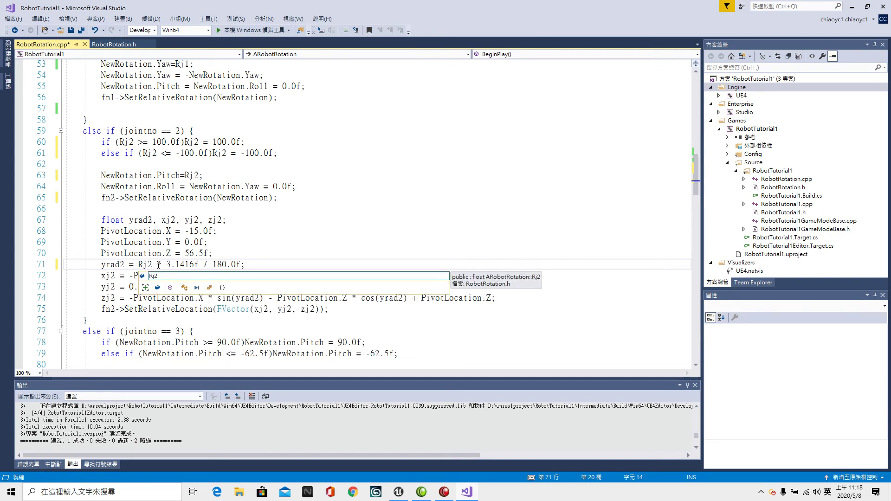
left_click(308, 242)
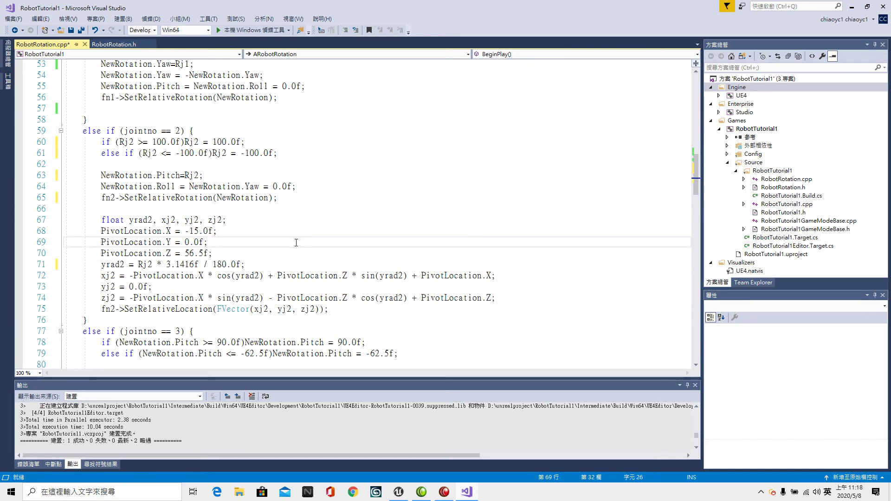
key("ctrl+shift+b")
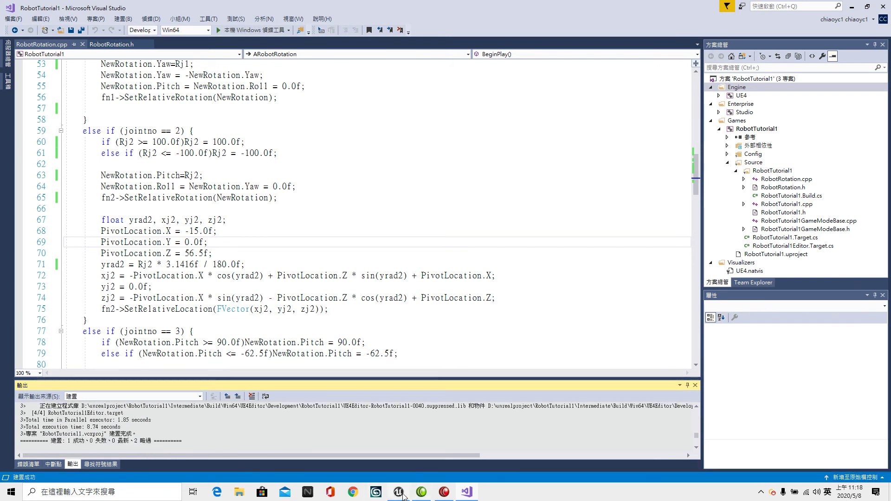
In Unreal, set RobotRotation1's Jointno to 2 and Rj 2 to -90.
left_click(399, 493)
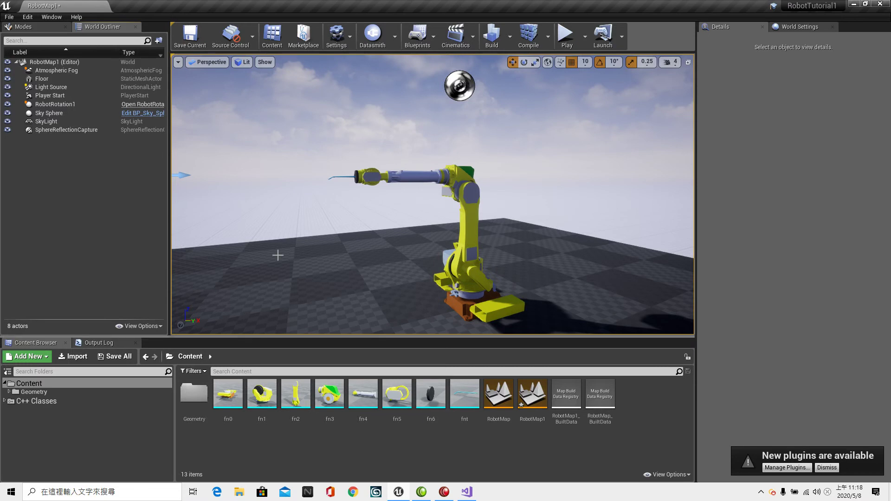
left_click(65, 106)
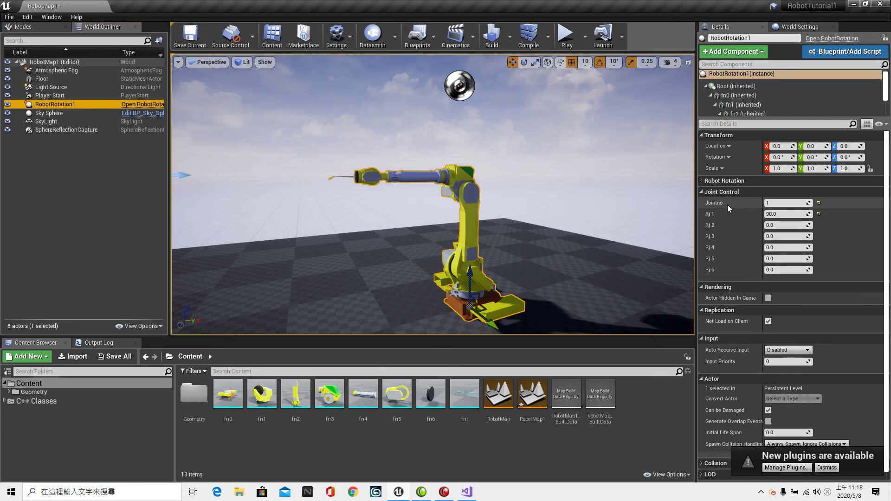
left_click(769, 203)
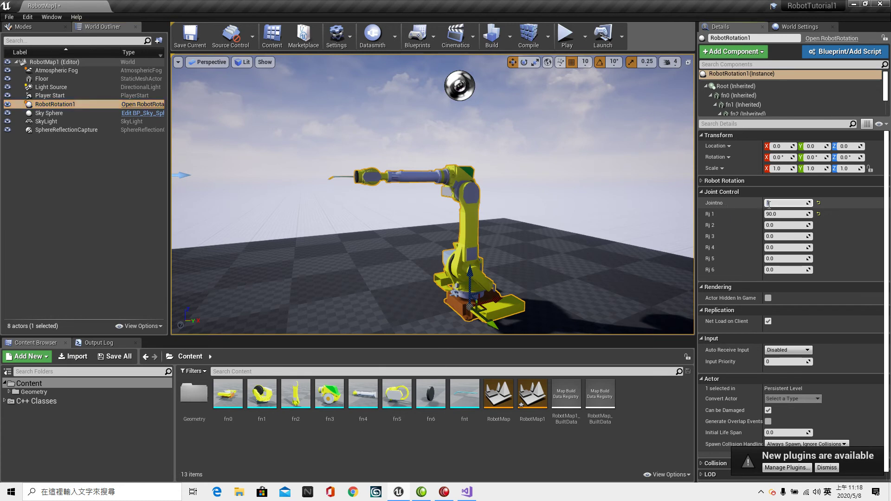
type("2")
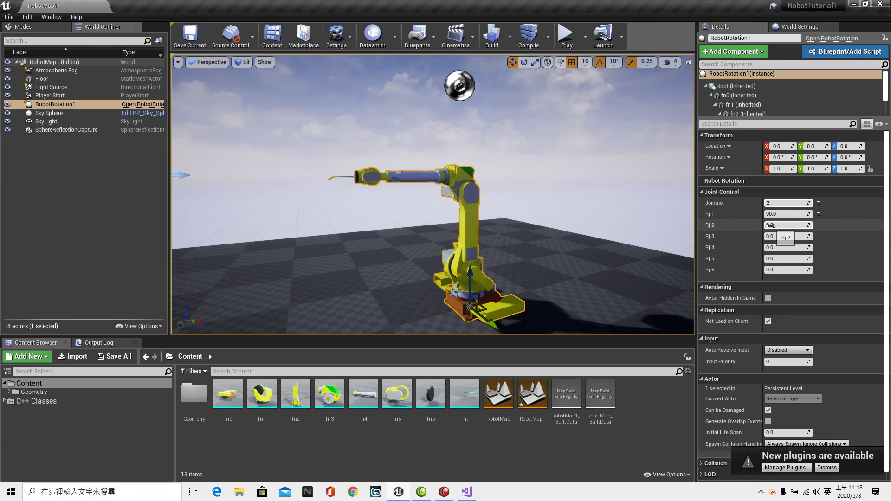
key("Return")
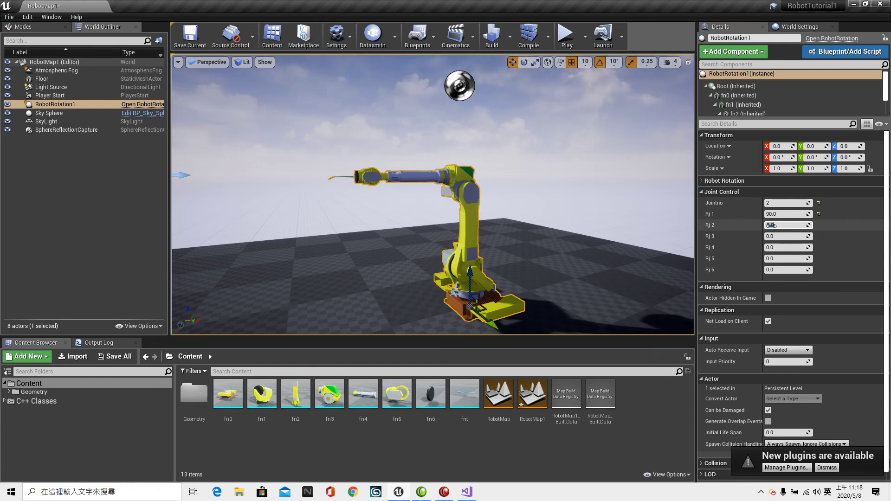
left_click(771, 226)
type("-90")
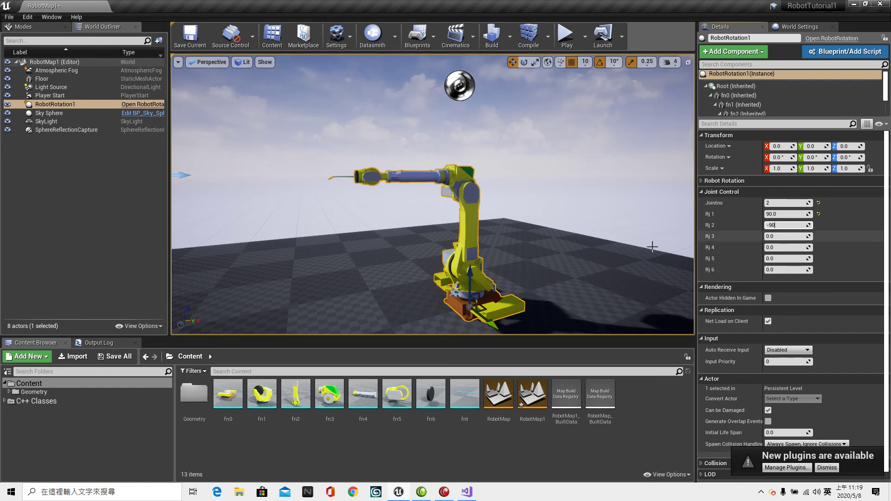
key("Return")
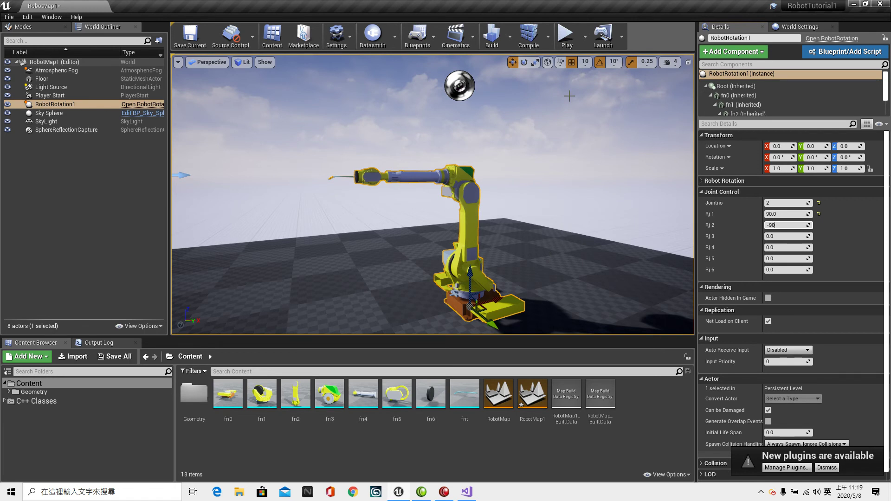
Run a quick play test of joint 2's rotation, then stop it.
left_click(570, 45)
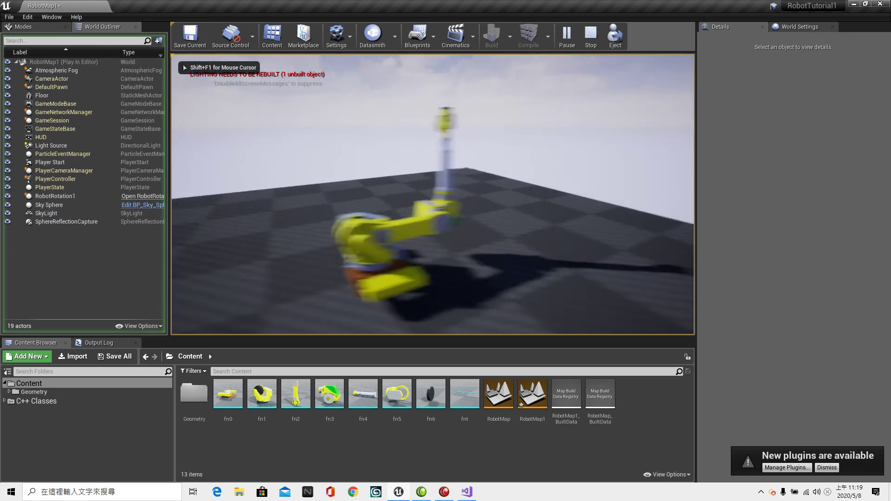
key("shift+F1")
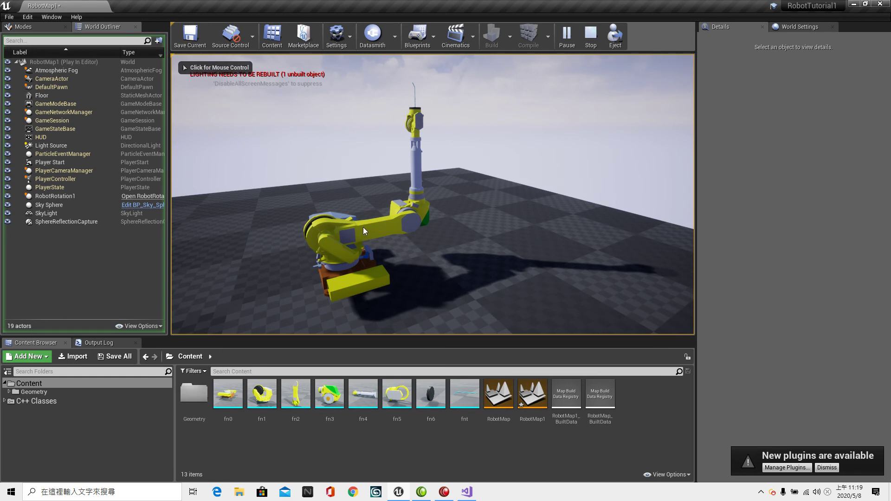
left_click(591, 35)
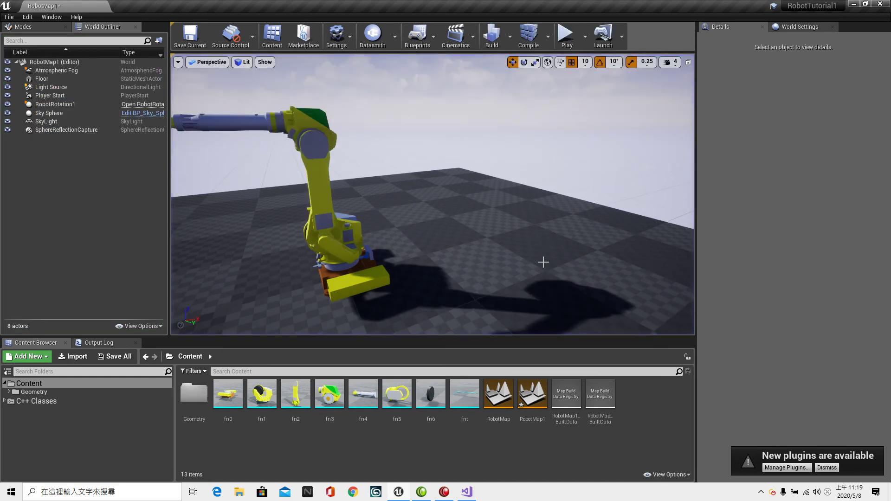
Replace NewRotation.Pitch with Rj3 in joint 3's -62.5 and 90 limit checks on lines 78–79.
left_click(466, 491)
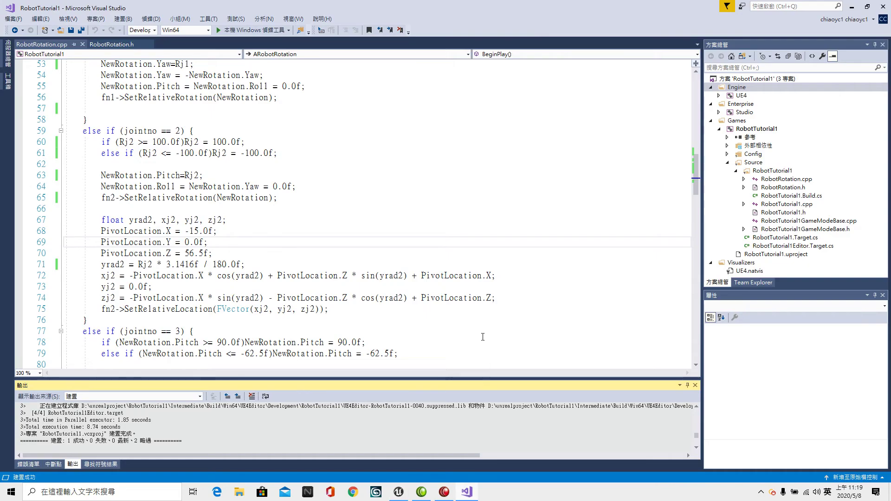
scroll(426, 288, "down", 3)
scroll(426, 288, "down", 3)
scroll(426, 289, "down", 1)
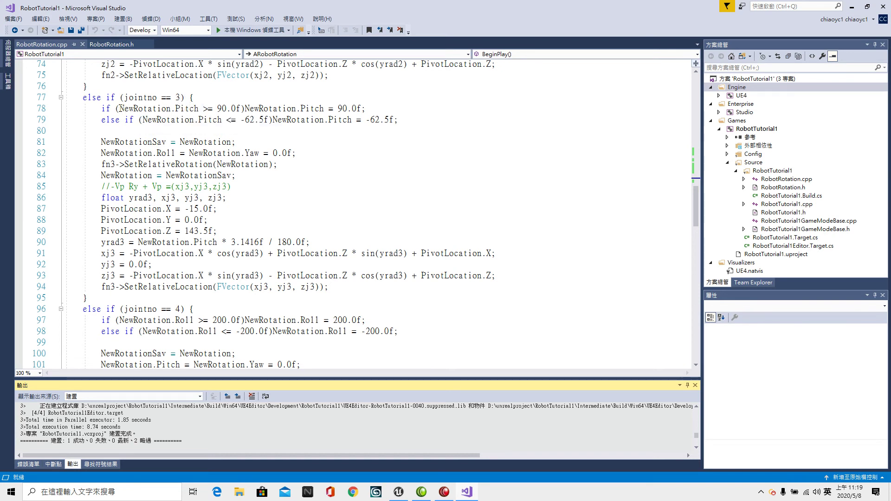
left_click_drag(119, 108, 200, 109)
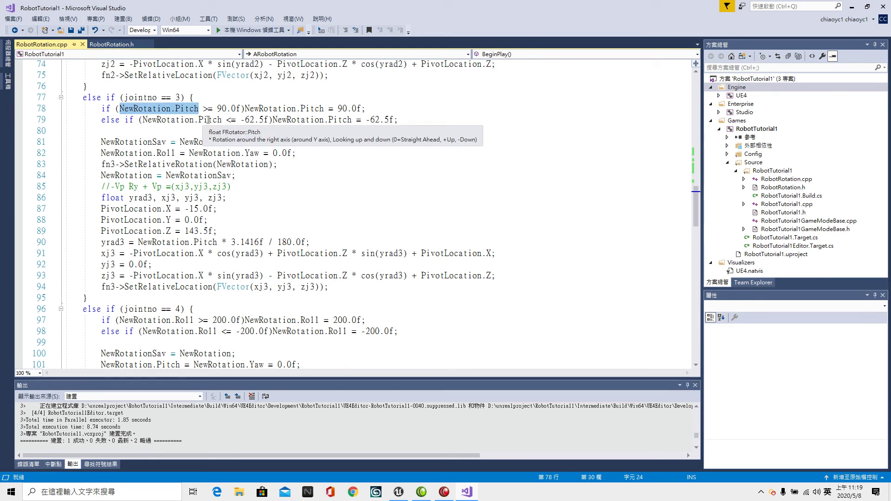
type("Rj3")
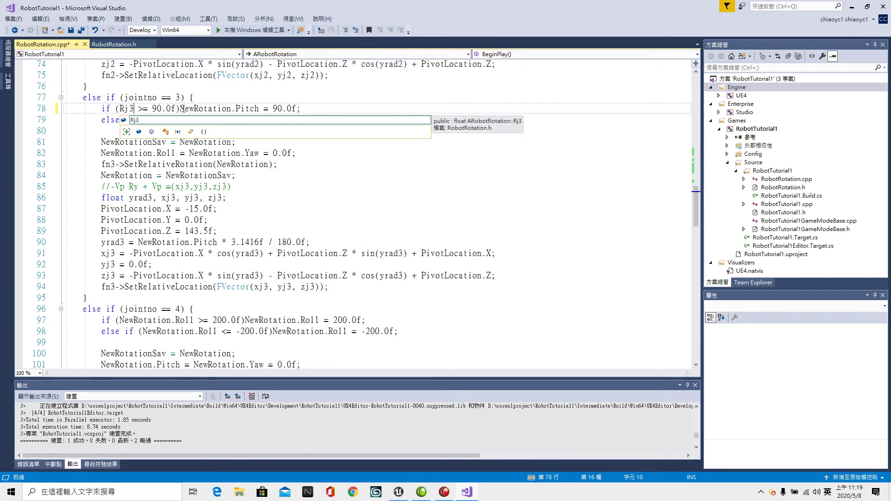
left_click_drag(181, 108, 256, 110)
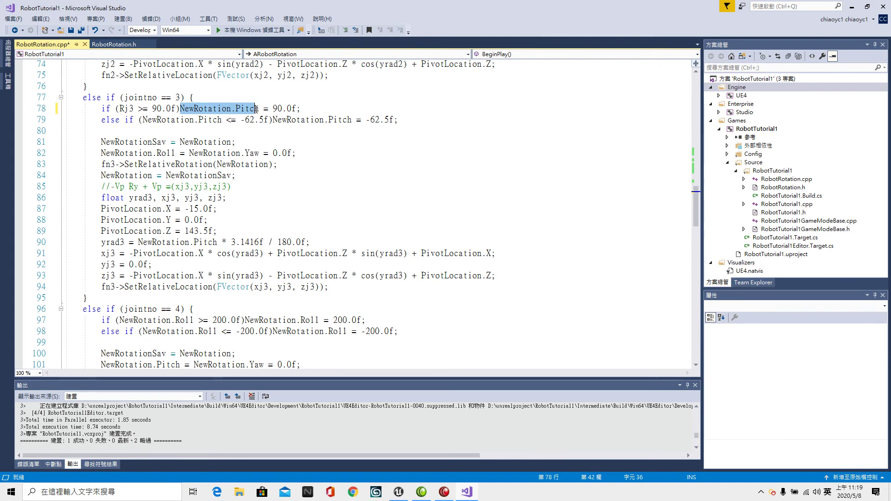
type("Rj3")
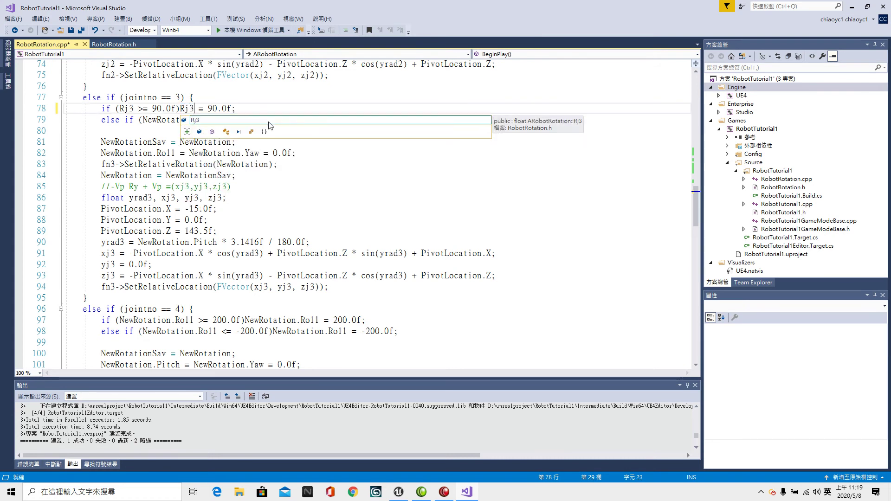
left_click_drag(143, 120, 223, 119)
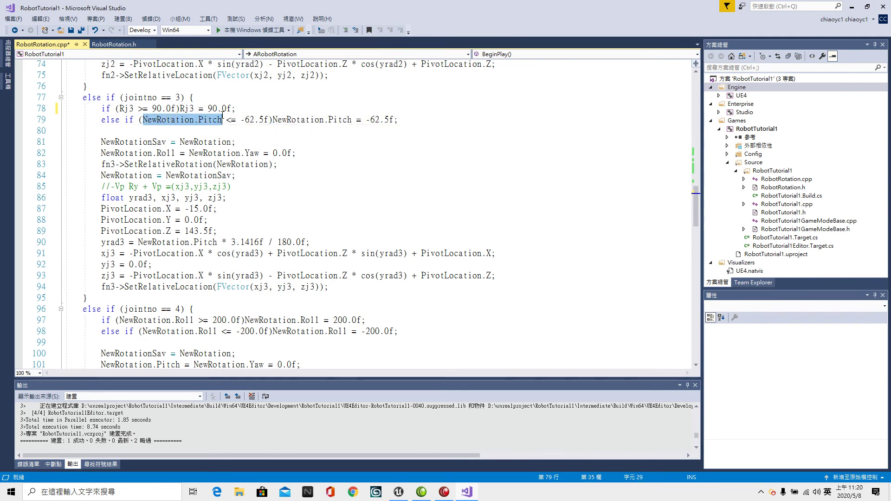
type("Rj3")
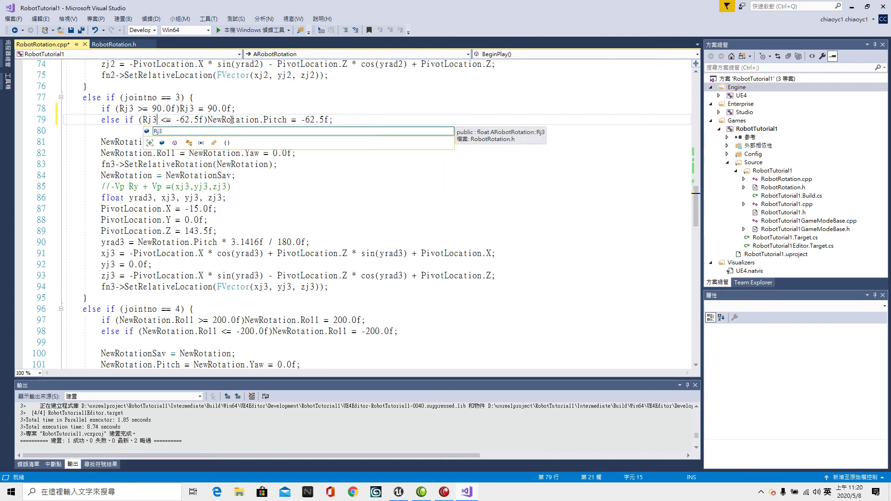
left_click_drag(208, 119, 287, 124)
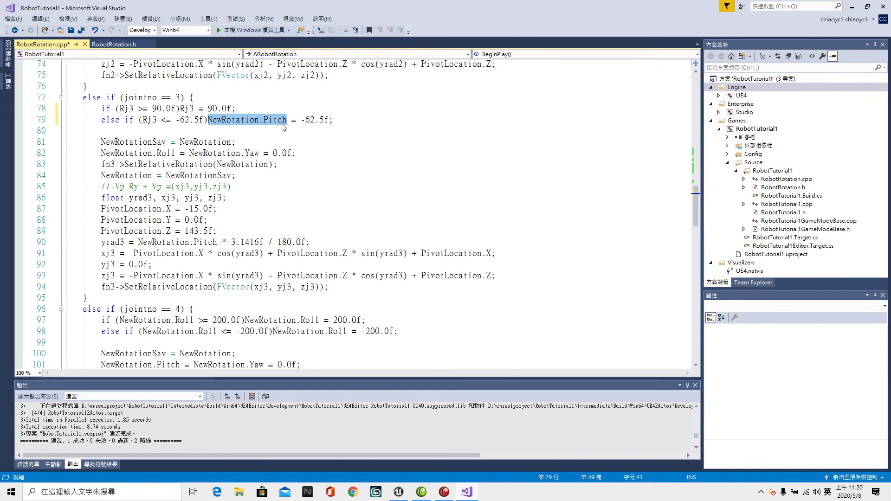
type("Rj3")
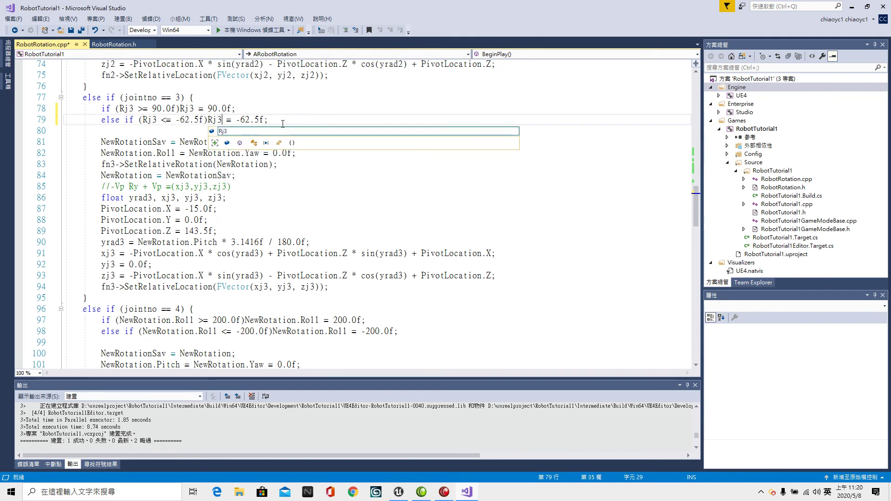
left_click(368, 180)
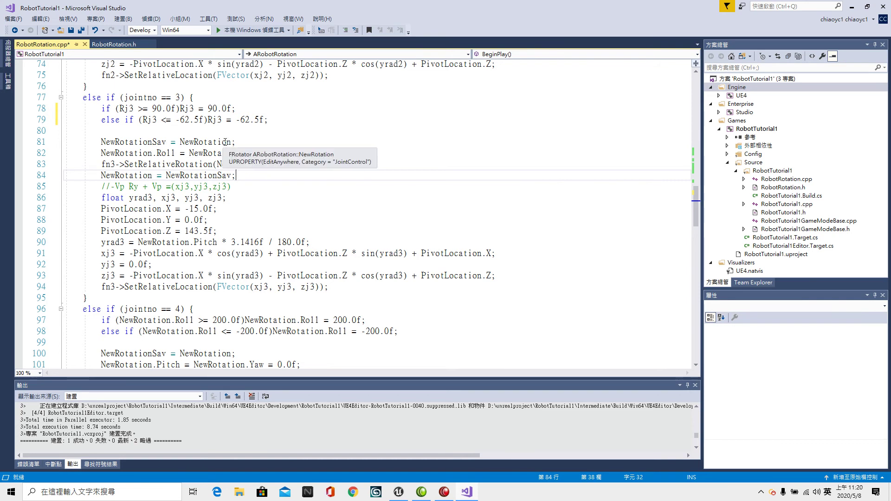
Change line 81 to read NewRotation.Pitch=Rj3; by replacing 'Sav = NewRotation'.
left_click_drag(231, 143, 152, 141)
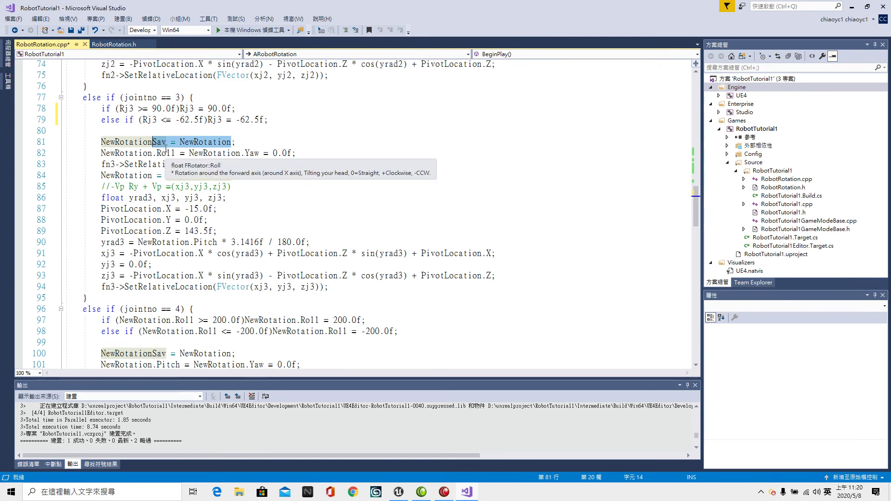
type(".Pitch")
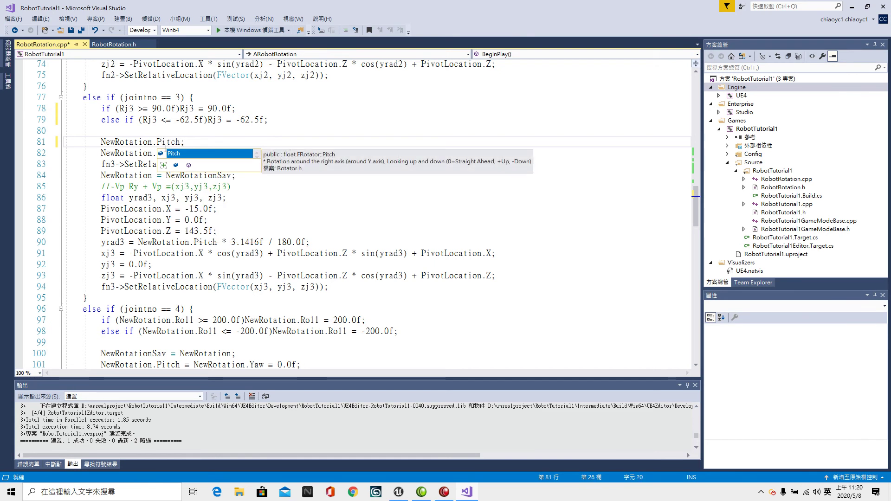
type("=Rj3")
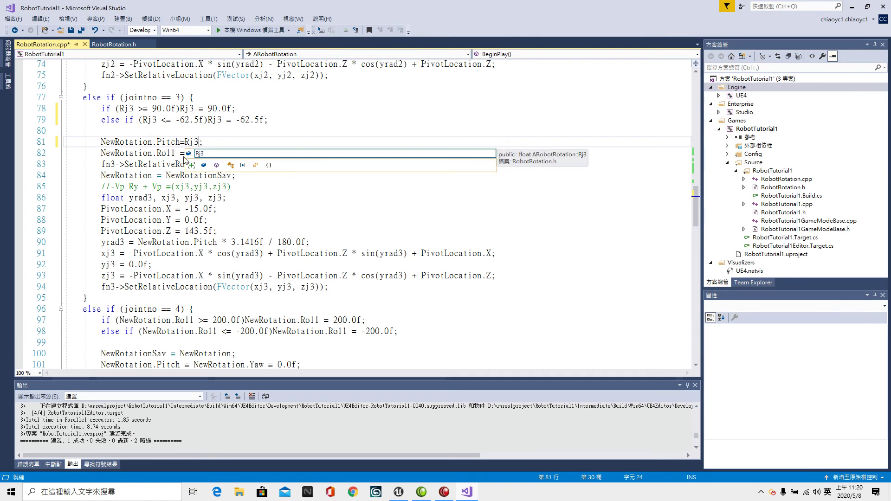
left_click(331, 206)
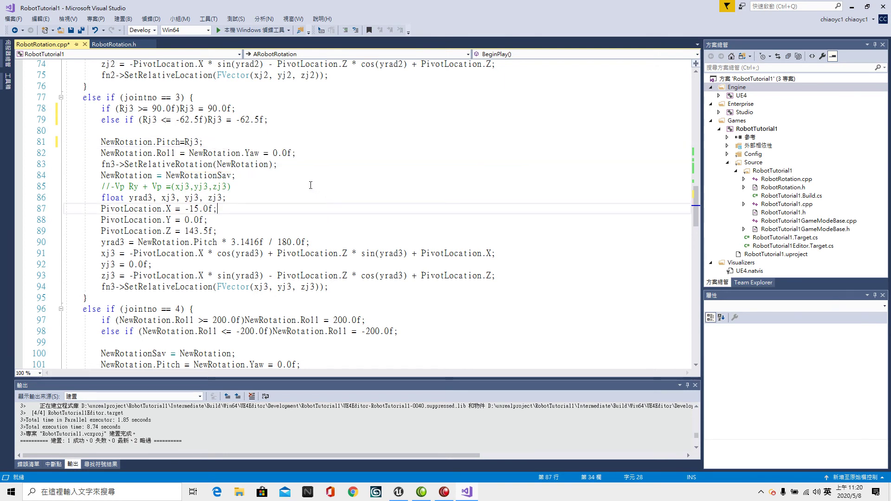
Delete the line 84 NewRotationSav restore, use Rj3 in the yrad3 formula, and save and rebuild.
left_click_drag(236, 176, 100, 175)
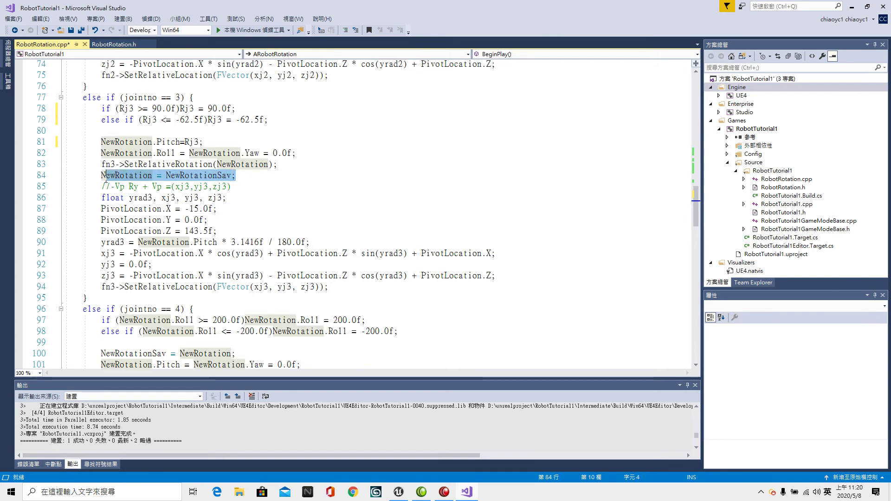
key("Delete")
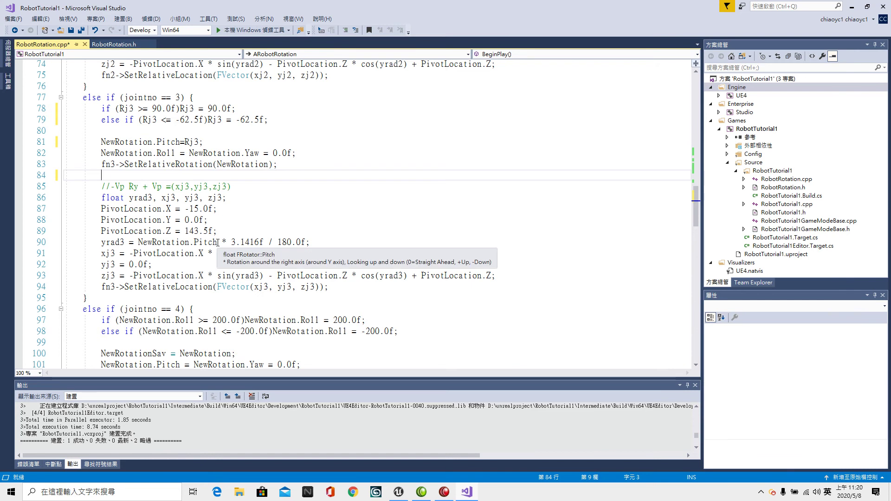
left_click_drag(217, 242, 138, 242)
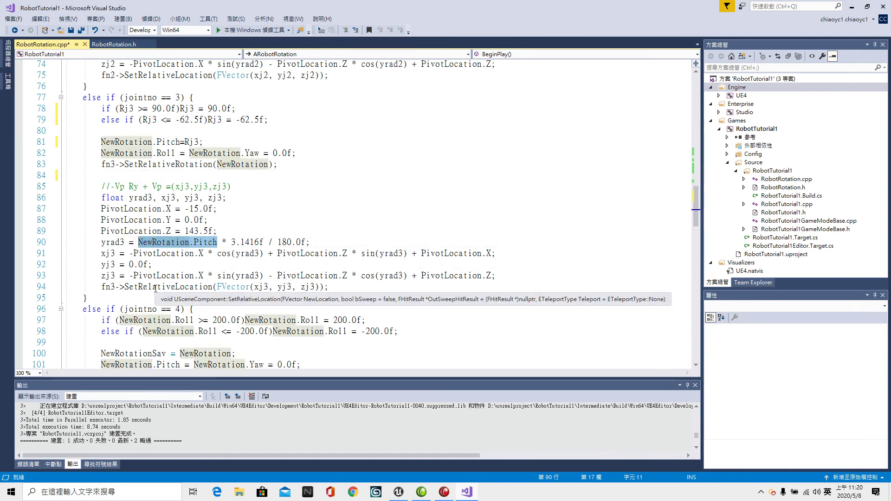
type("Rj3")
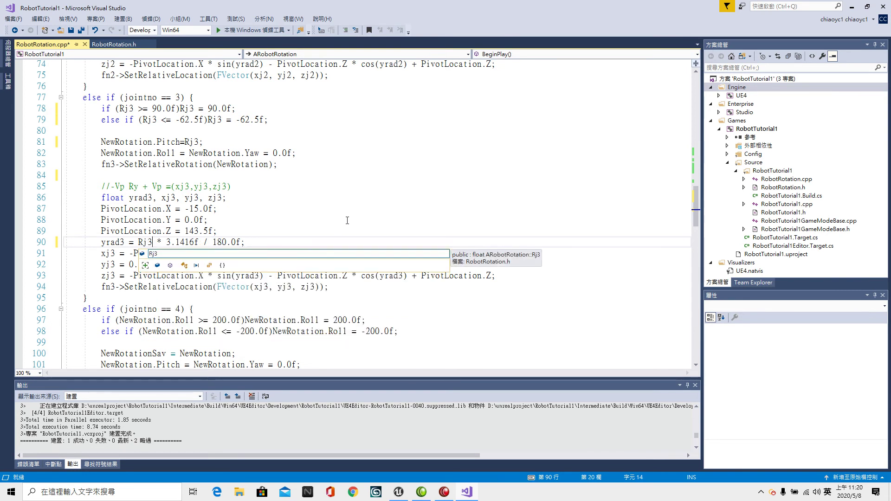
key("Escape")
key("ctrl+shift+b")
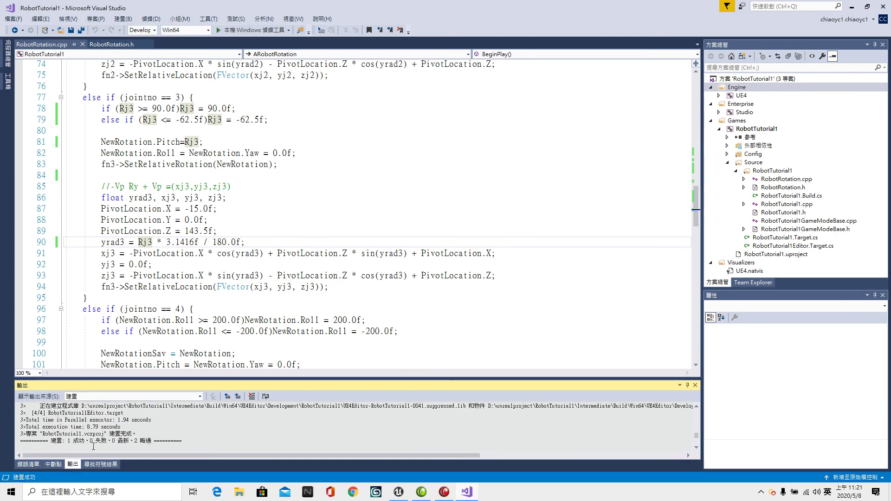
Back in Unreal, set RobotRotation1's Jointno to 3 and Rj 3 to 90.
left_click(400, 495)
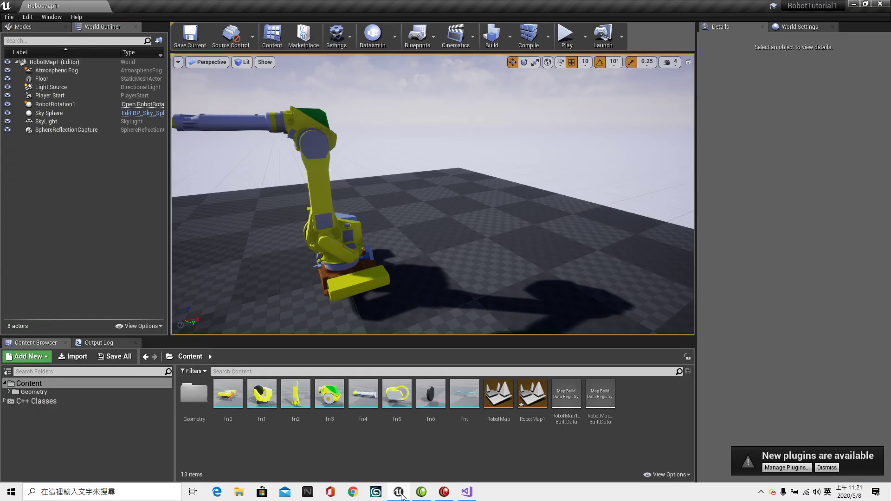
left_click_drag(399, 291, 399, 288)
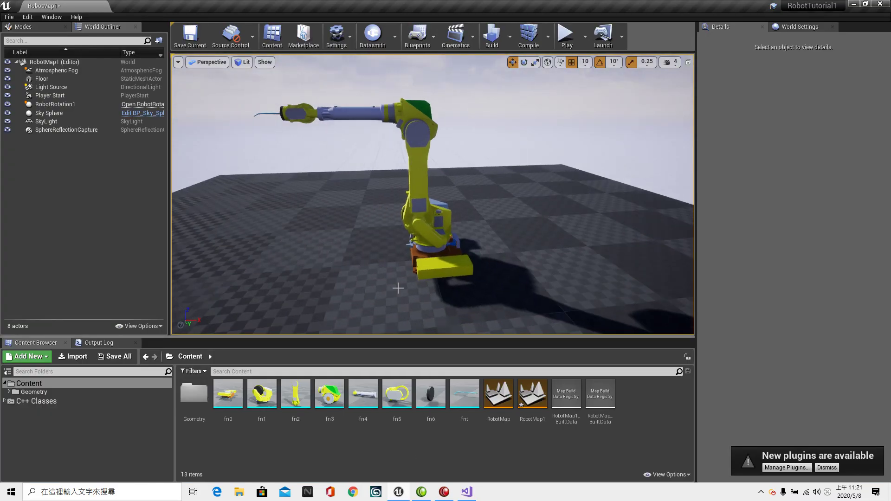
left_click(66, 107)
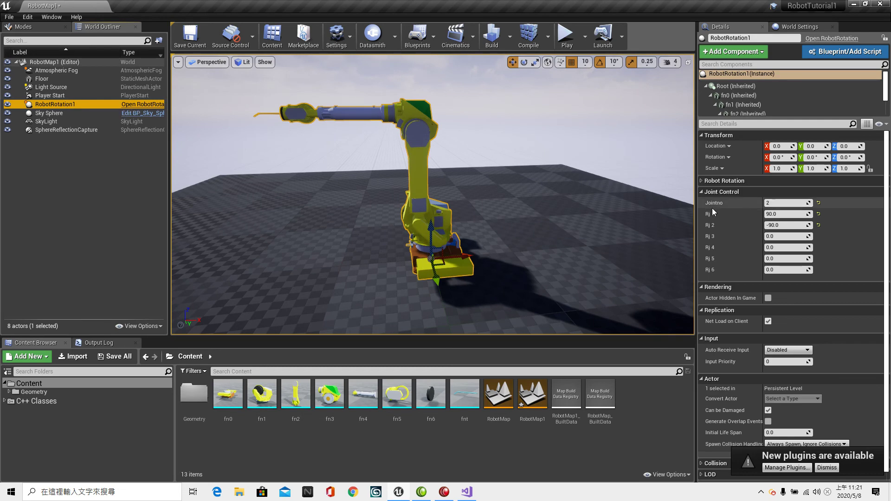
left_click(768, 205)
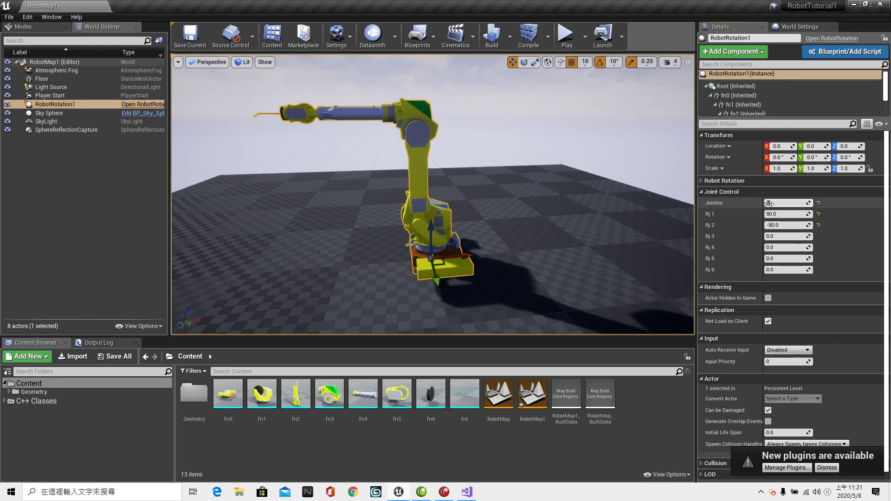
type("3")
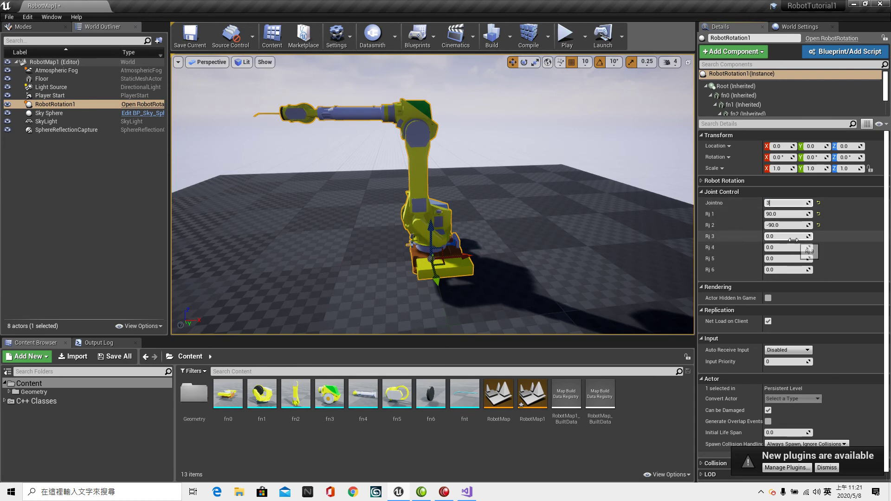
left_click(778, 238)
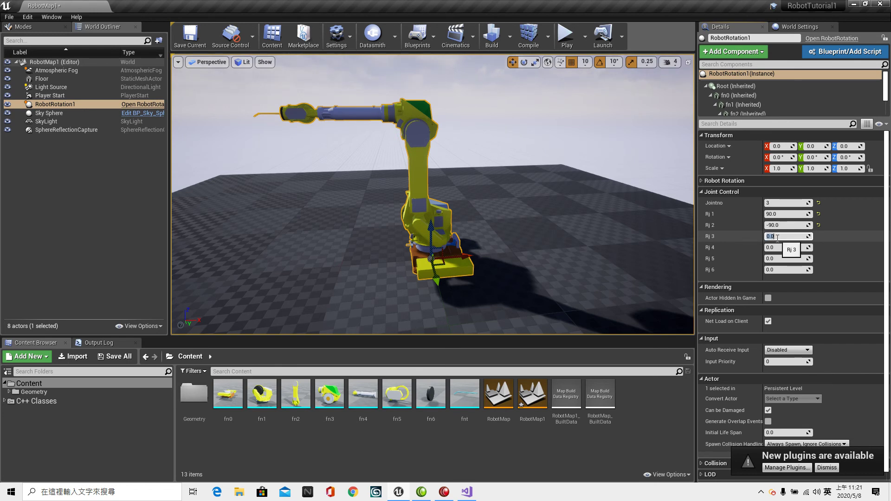
type("90")
key("Return")
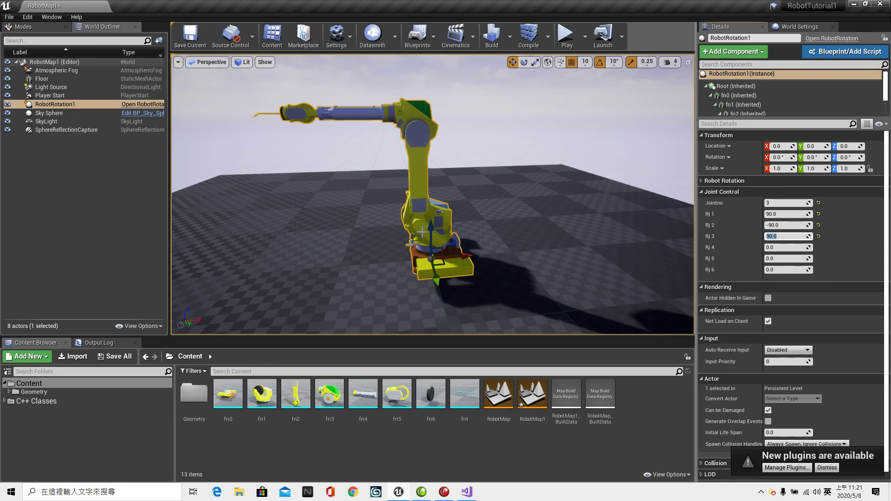
Play-test the level to watch joint 3 rotate, stop it, and return to Visual Studio.
left_click(569, 41)
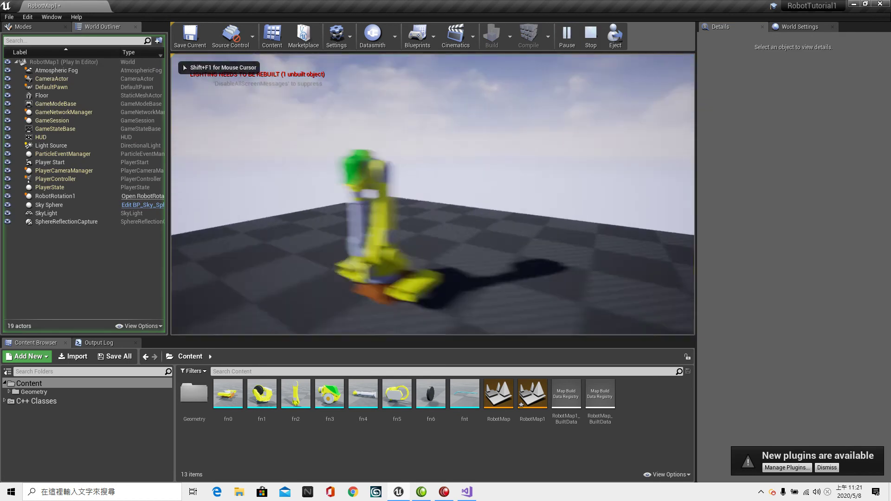
key("shift+F1")
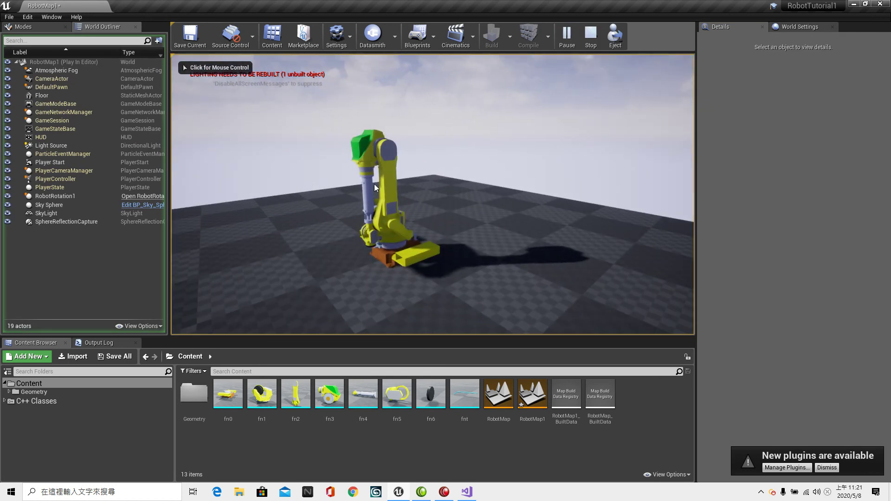
left_click(591, 36)
left_click(467, 492)
Replace all four NewRotation.Roll occurrences on lines 97–98 with Rj4.
scroll(218, 266, "down", 3)
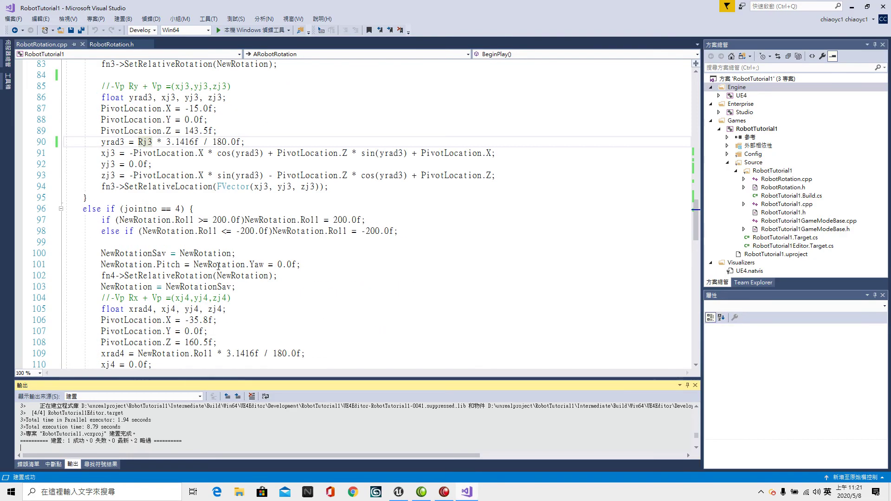
scroll(218, 266, "down", 4)
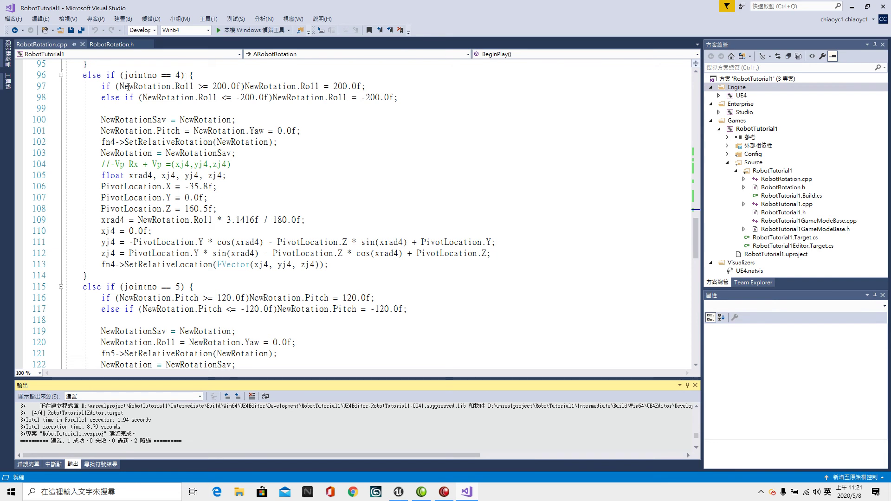
mouse_move(124, 86)
left_click_drag(119, 86, 194, 89)
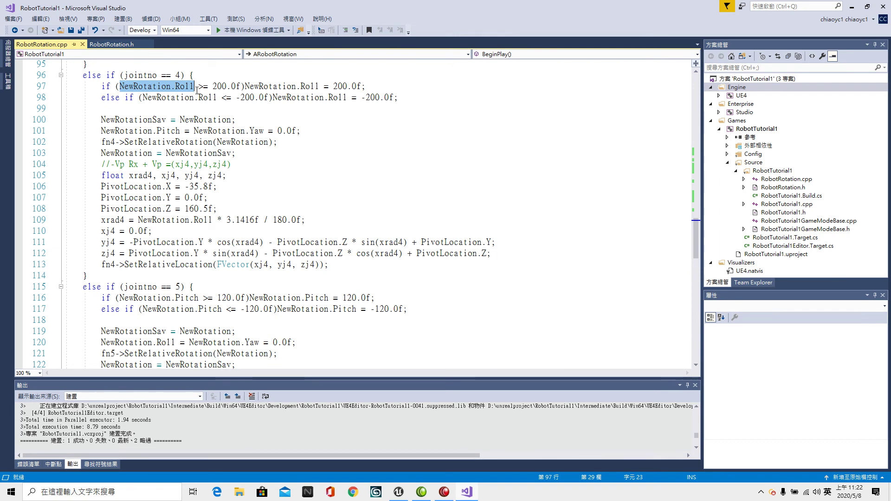
type("Rj")
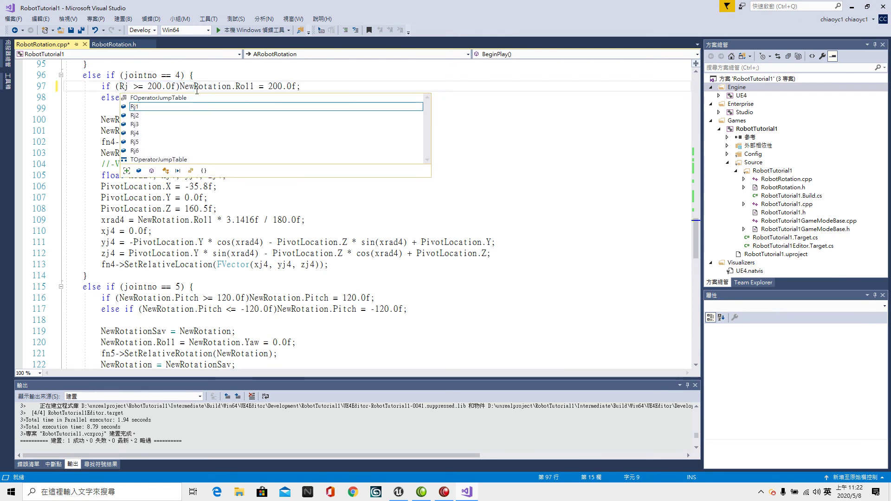
type("4")
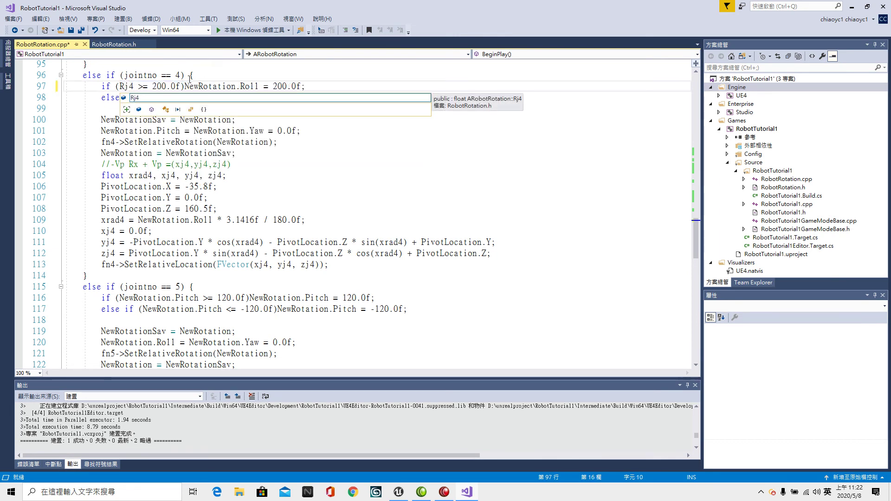
left_click_drag(185, 86, 259, 88)
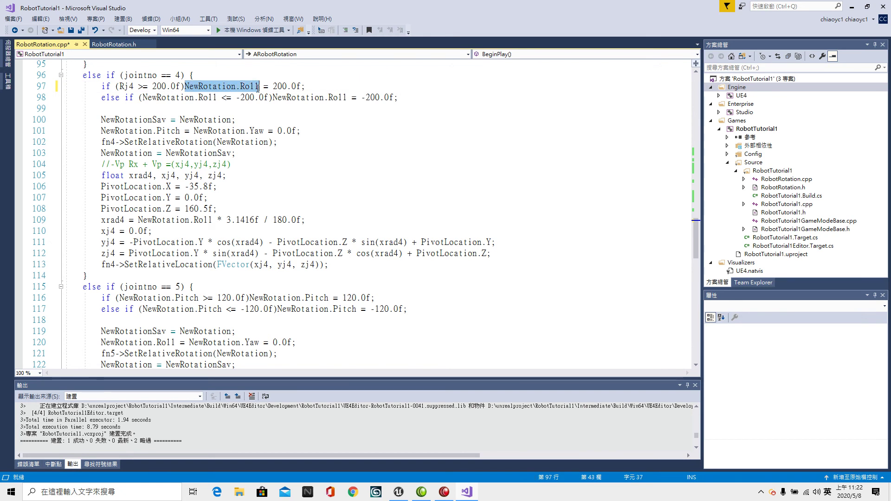
type("Rj")
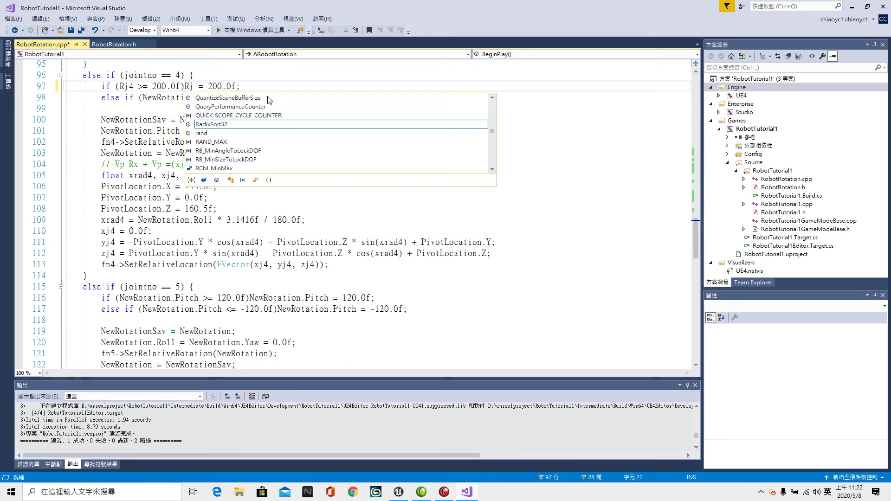
type("4")
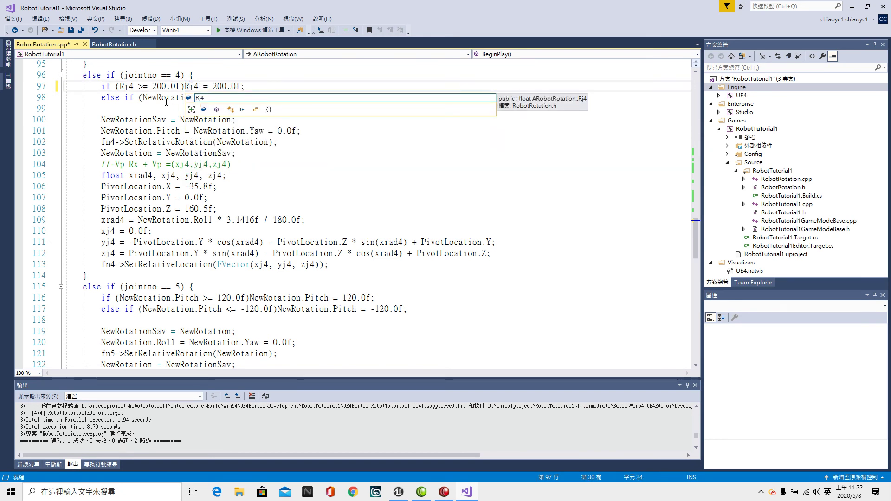
left_click_drag(143, 97, 217, 100)
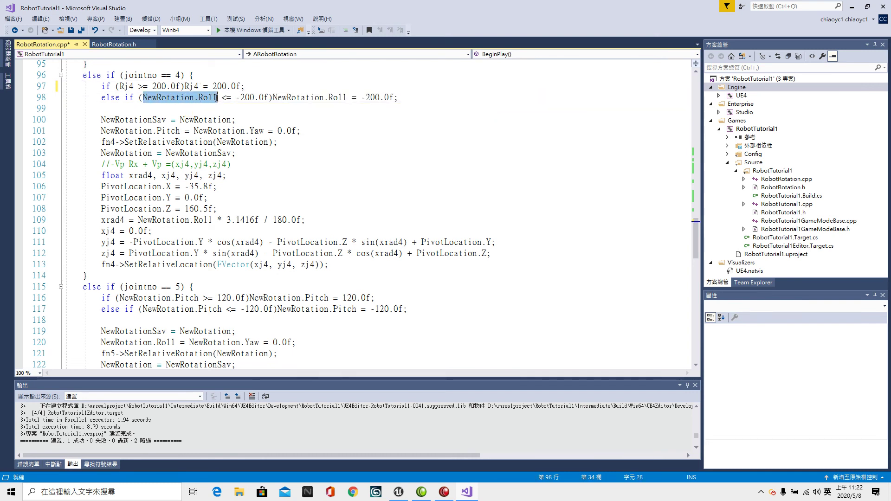
type("Rj4")
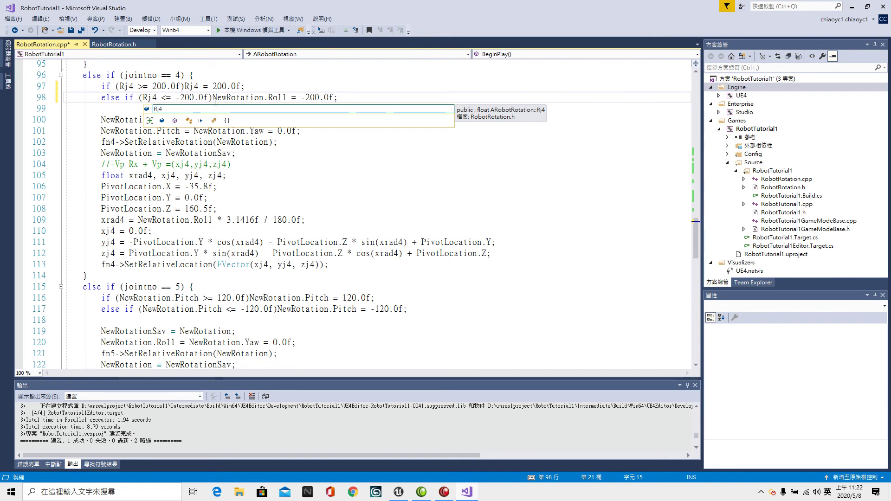
left_click_drag(213, 97, 287, 98)
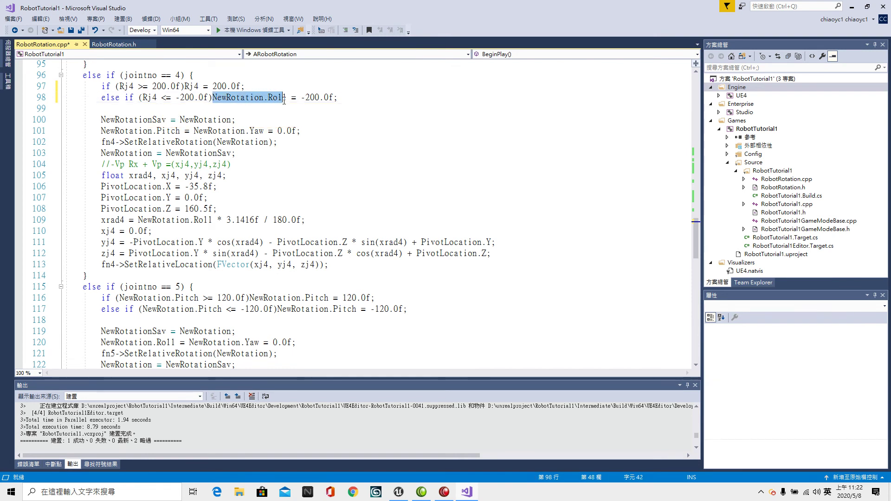
type("Rj4")
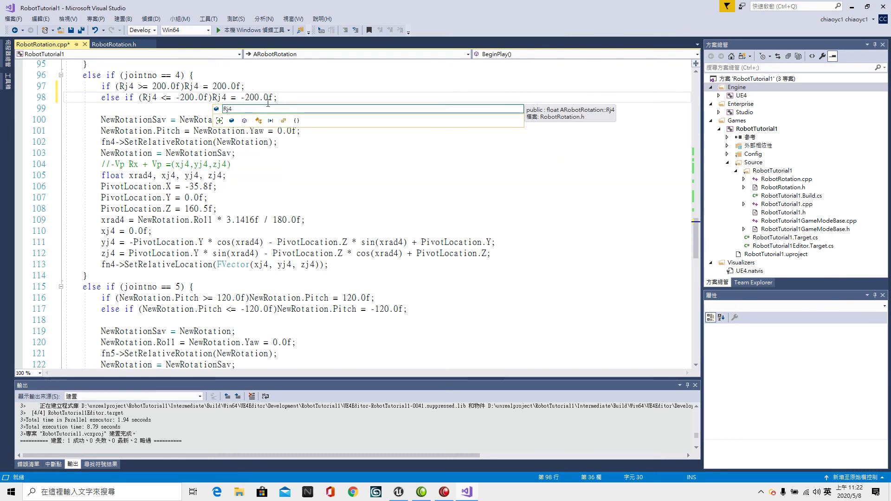
Change line 100 to NewRotation.Roll=Rj4 and delete the saved-rotation restore line.
left_click(350, 157)
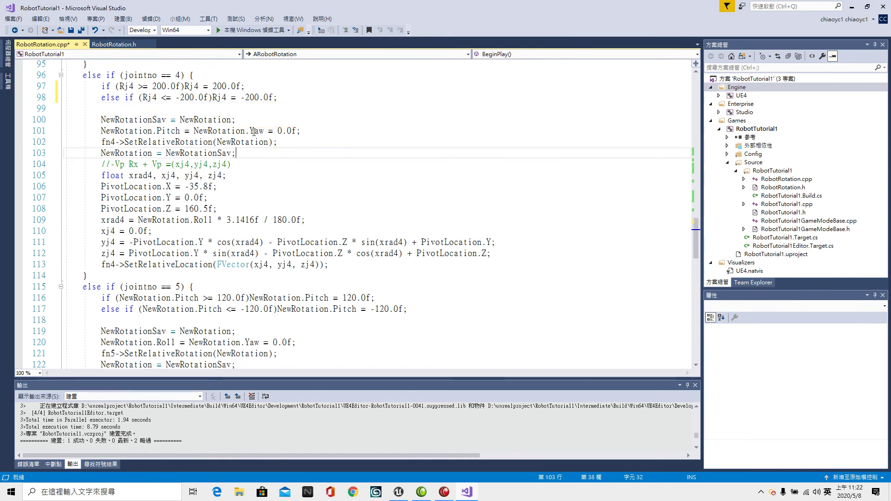
left_click_drag(232, 121, 152, 122)
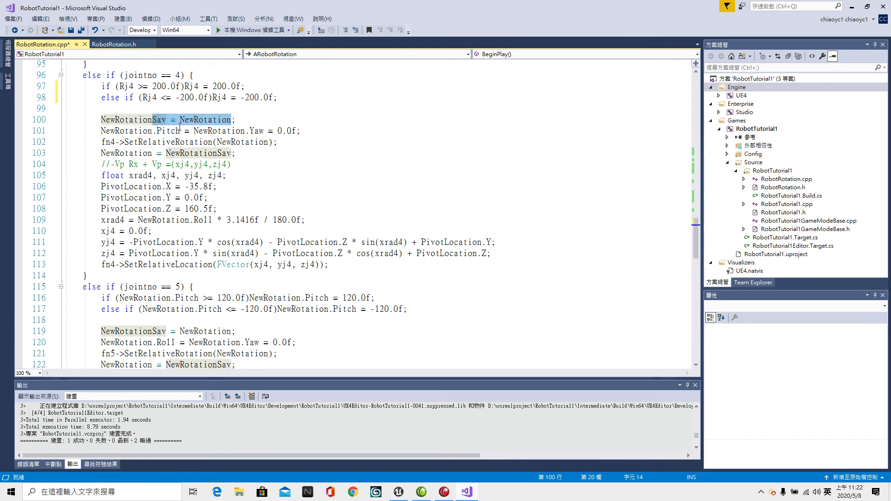
type(".")
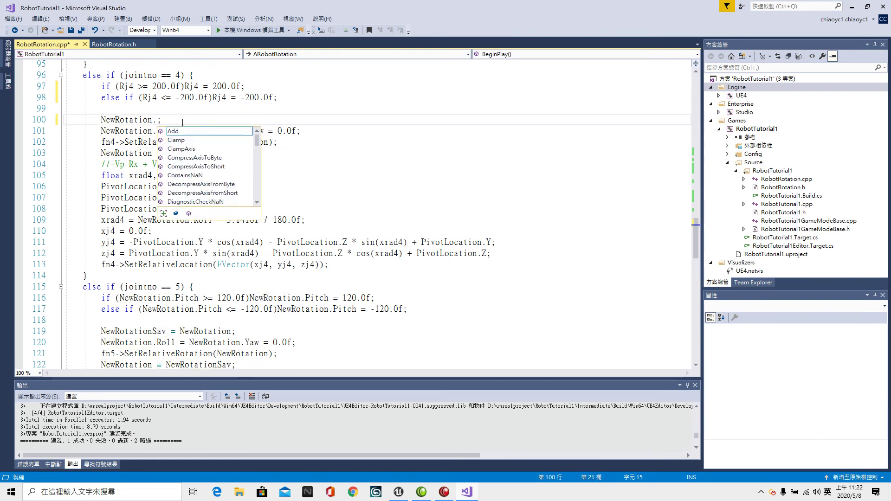
type("Roll")
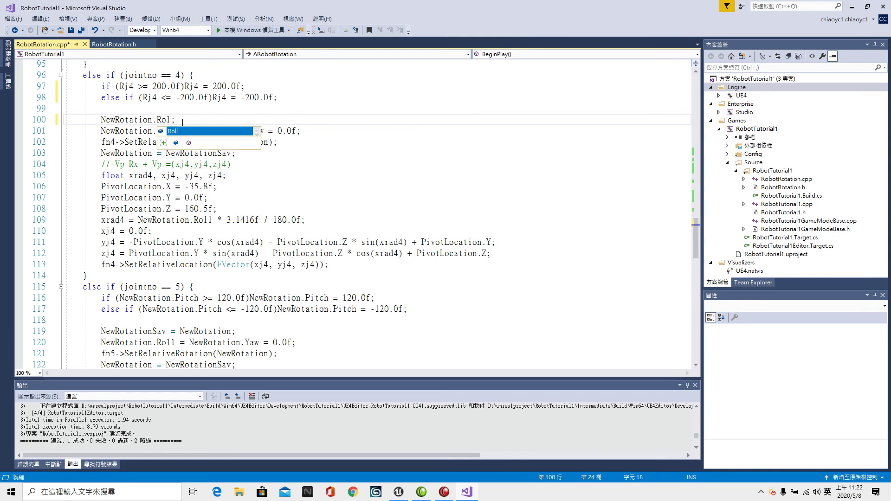
type("=")
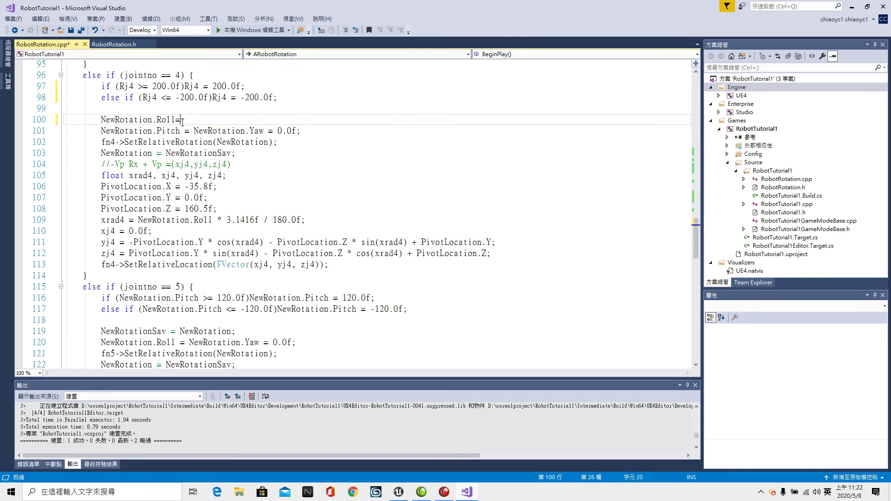
type("Rj4;")
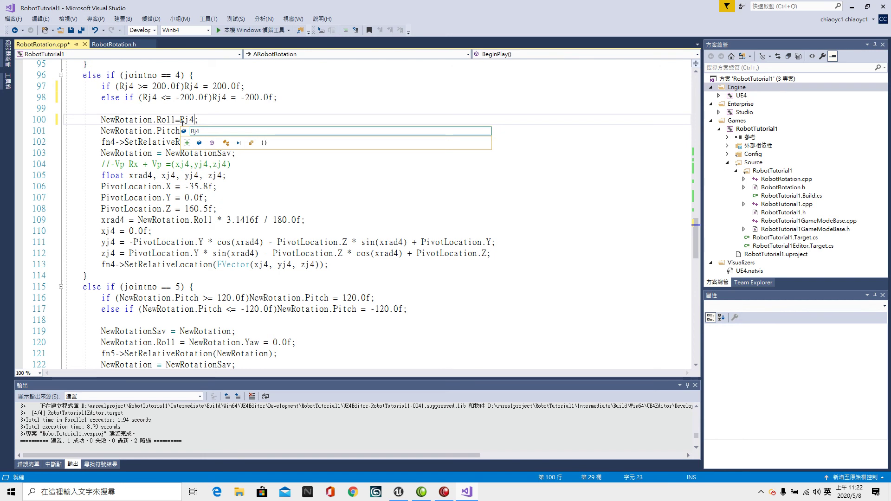
left_click(290, 162)
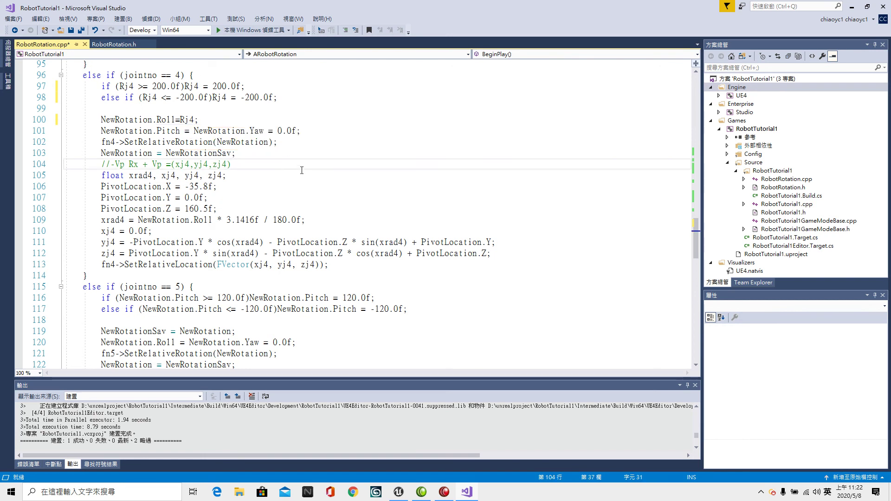
left_click_drag(237, 153, 100, 153)
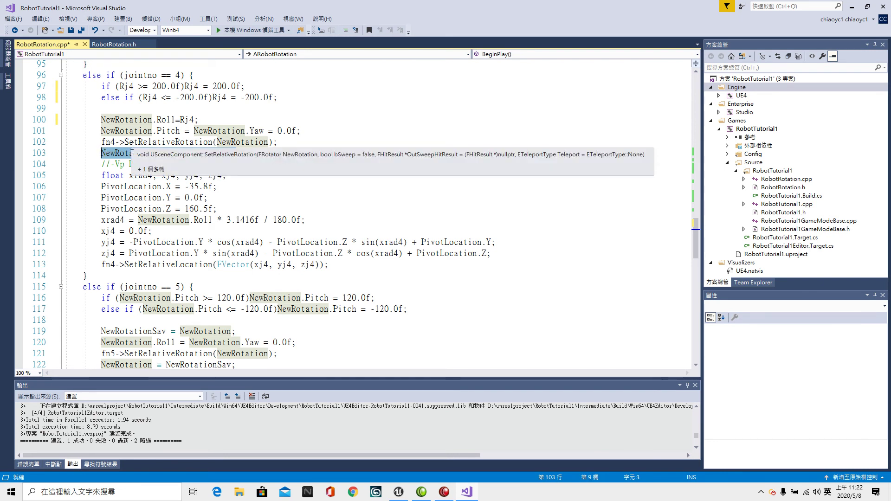
key("Delete")
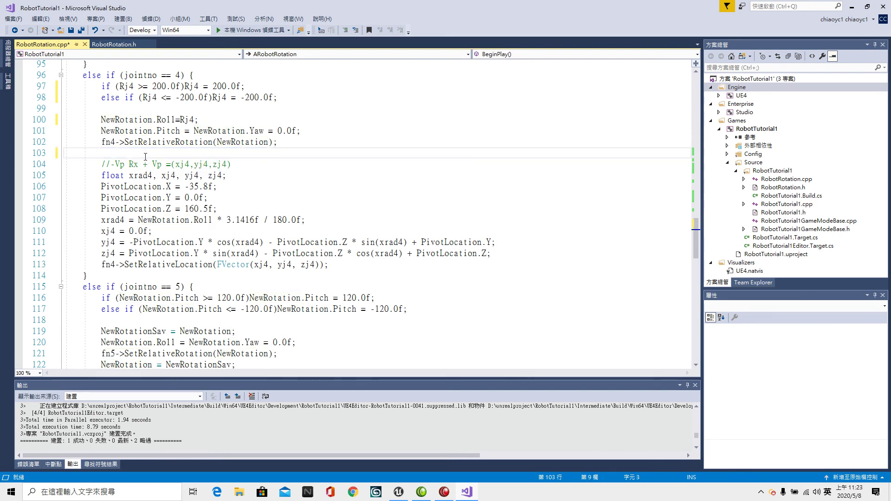
Compute xrad4 from Rj4 instead of NewRotation.Roll, then save and rebuild.
left_click_drag(212, 221, 139, 218)
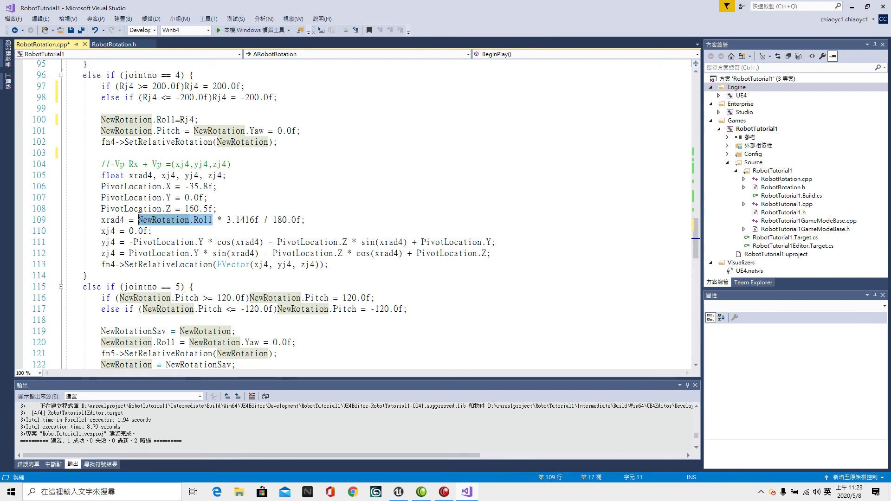
type("Rj4")
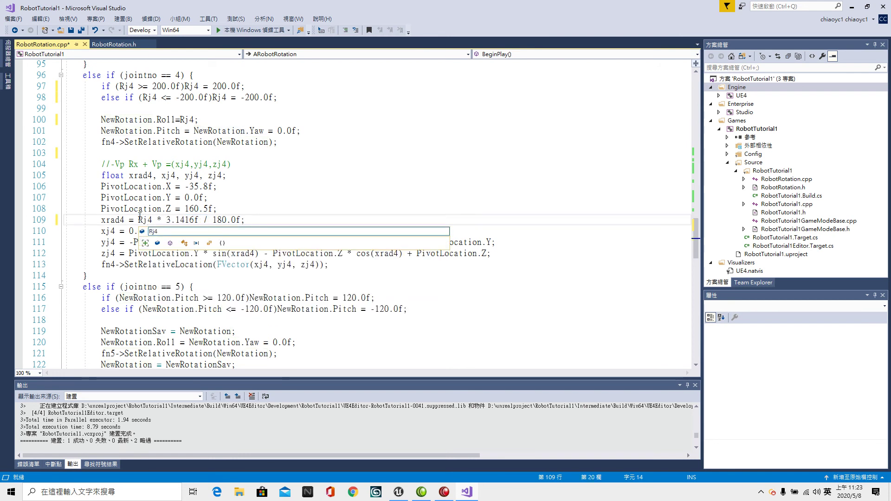
key("ctrl+shift+b")
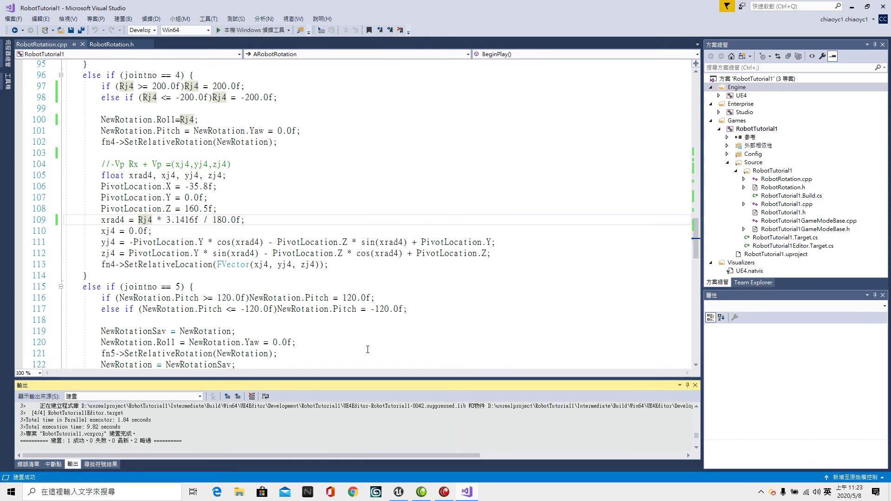
Select RobotRotation1 and set its Jointno to 4 and Rj 4 to 90.
left_click(399, 492)
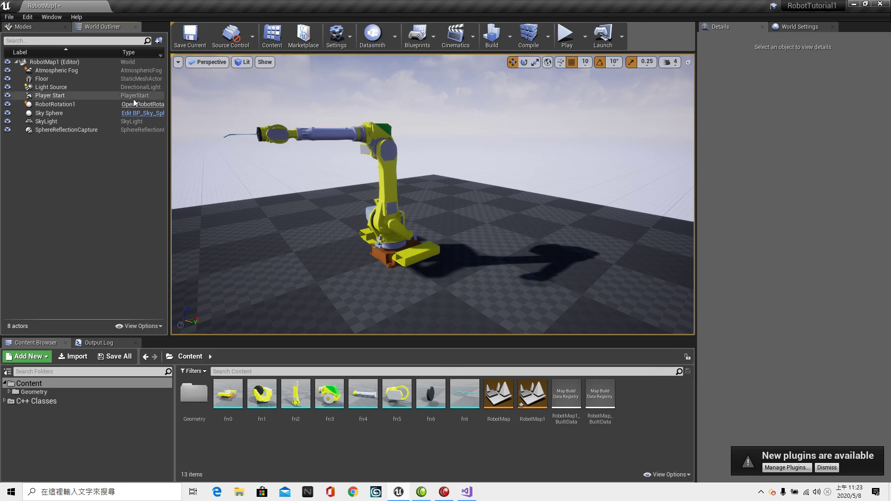
left_click(60, 106)
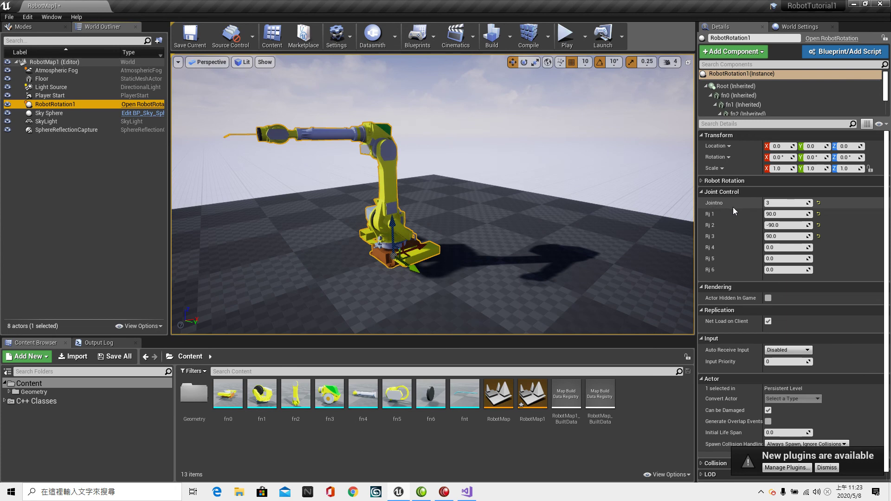
left_click(769, 205)
type("4")
key("Return")
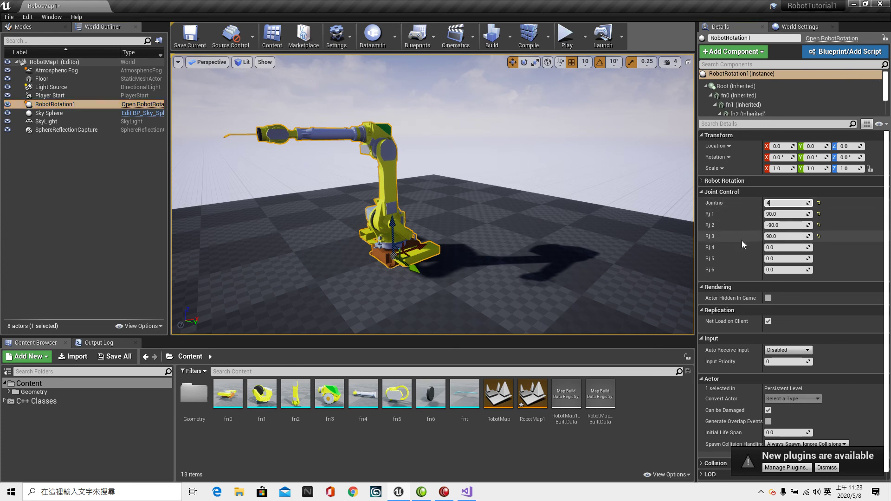
left_click(774, 248)
type("90")
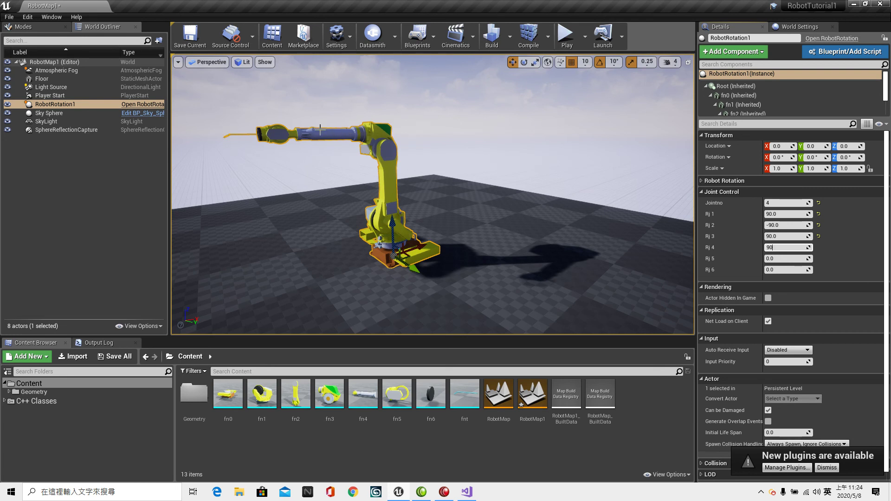
Play the level to test joint 4, nudging the camera closer, then stop the session.
left_click(568, 46)
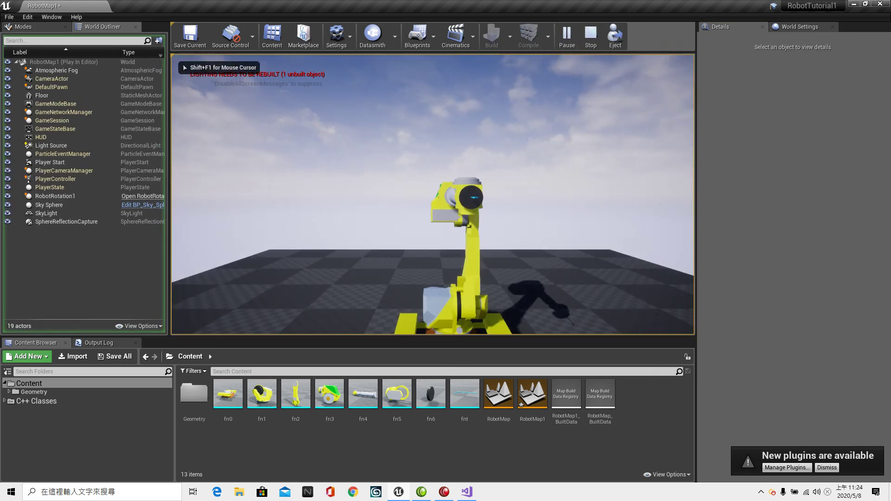
key("w")
key("a")
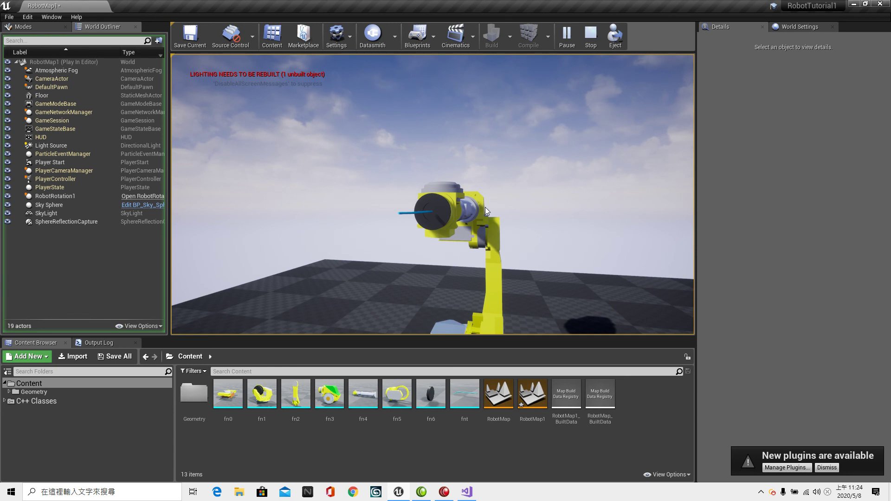
key("shift+F1")
left_click(591, 39)
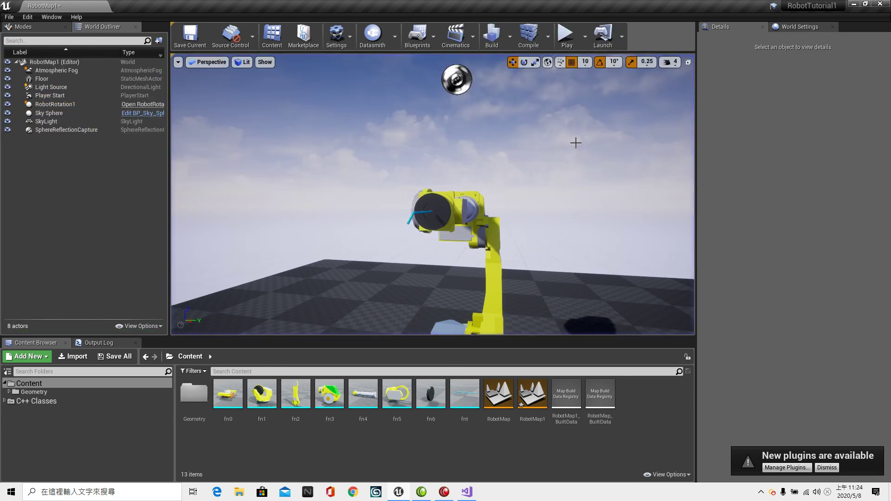
Replace both NewRotation.Pitch occurrences in joint 5's upper-limit line with Rj5.
left_click(467, 492)
scroll(391, 309, "down", 4)
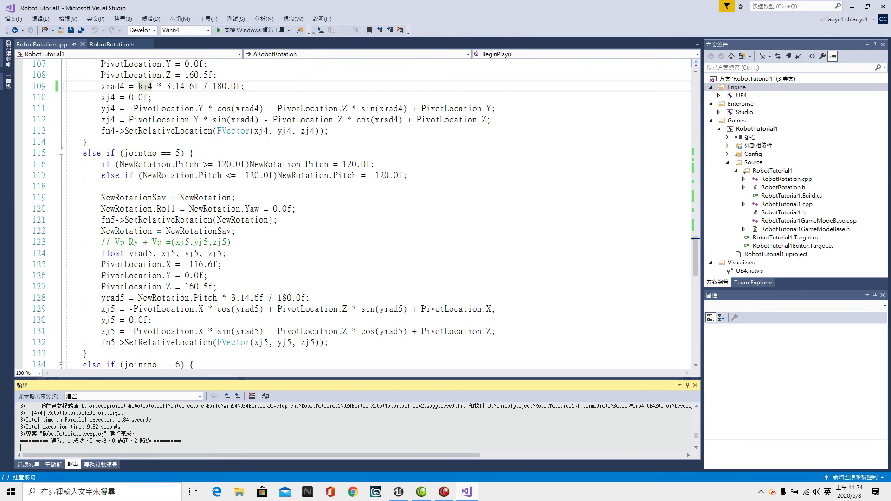
scroll(391, 309, "down", 2)
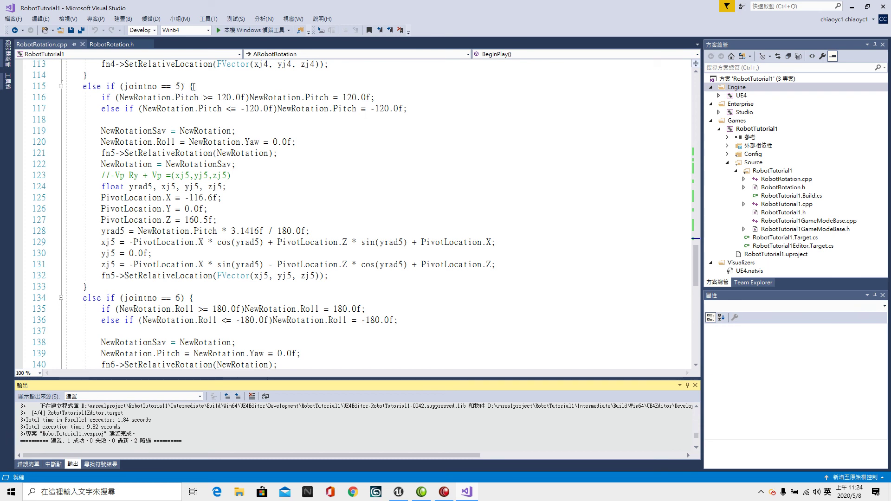
left_click_drag(200, 96, 120, 99)
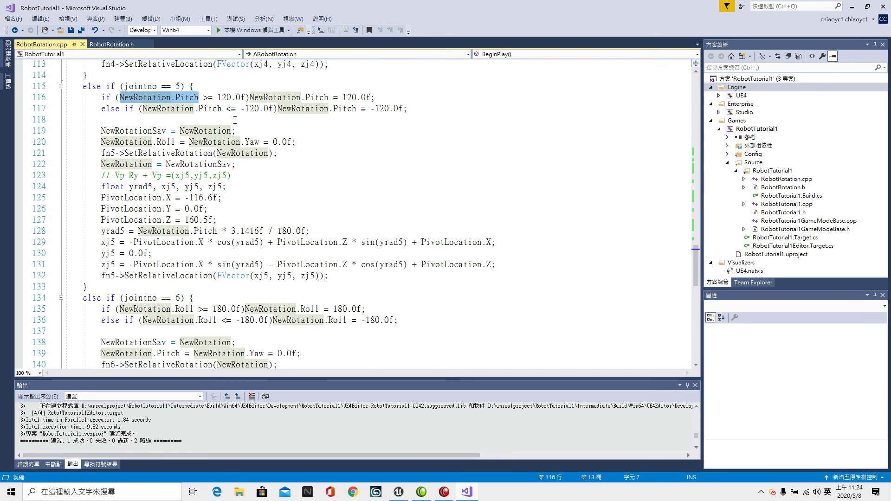
type("Rj5")
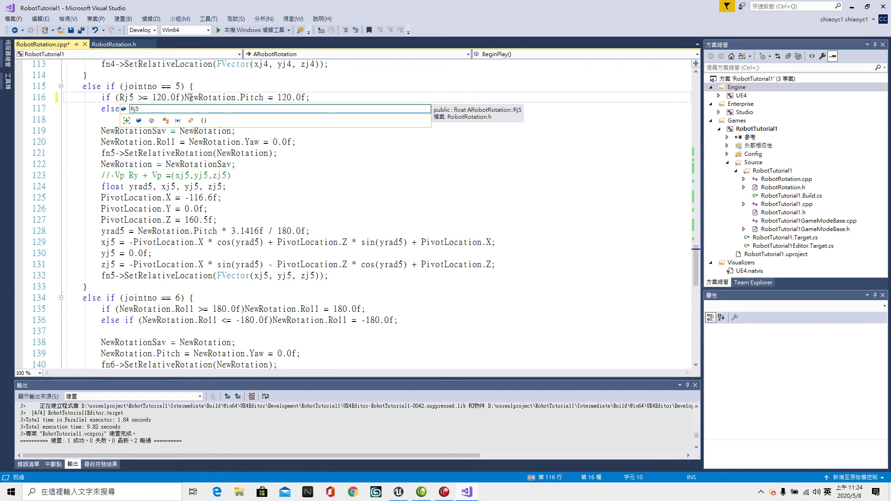
left_click_drag(185, 97, 260, 98)
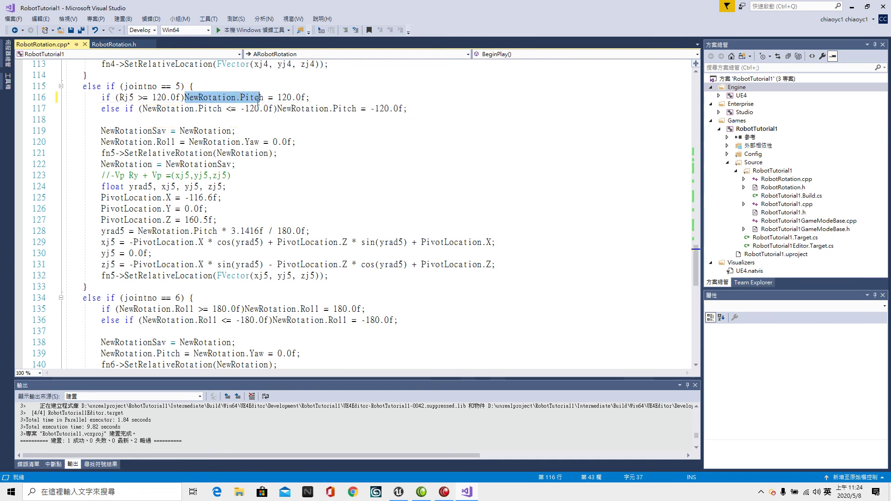
left_click_drag(260, 99, 263, 102)
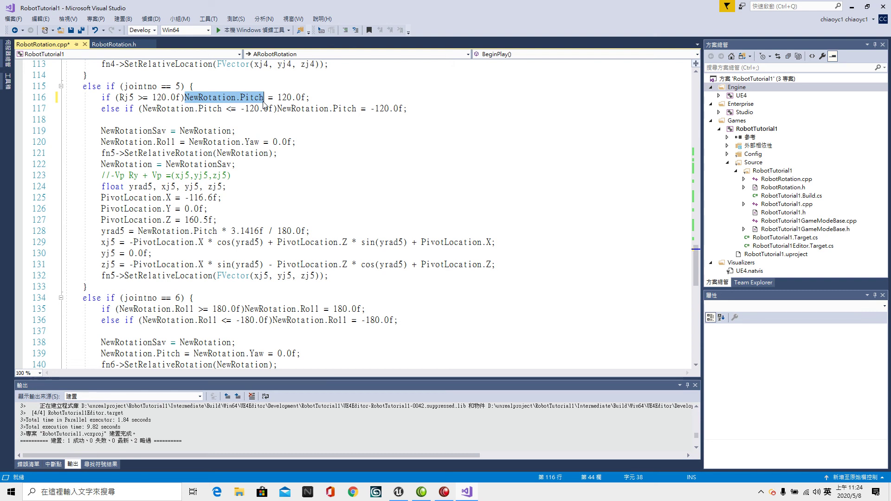
type("Rj")
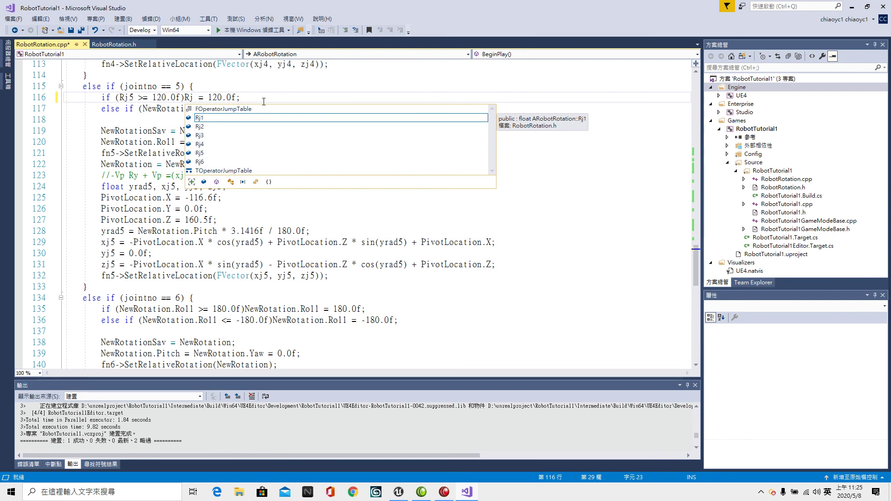
type("5")
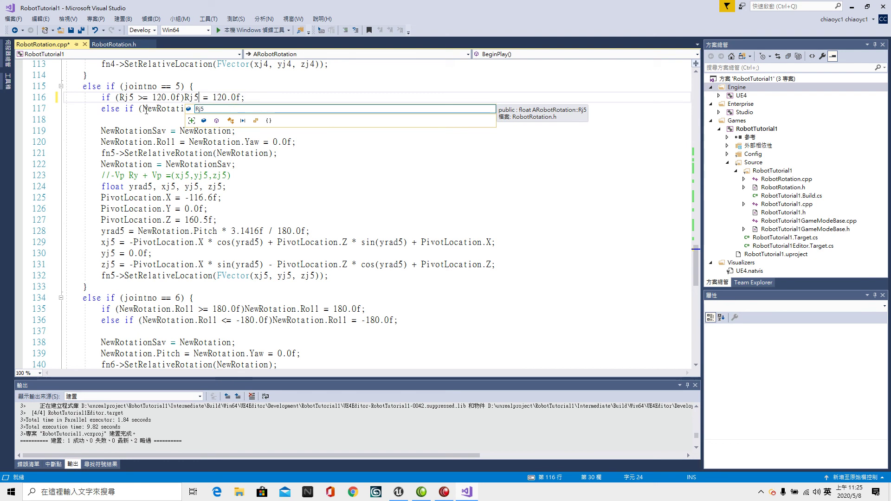
Replace both NewRotation.Pitch occurrences in joint 5's lower-limit line with Rj5.
left_click_drag(143, 110, 153, 110)
left_click_drag(194, 112, 222, 114)
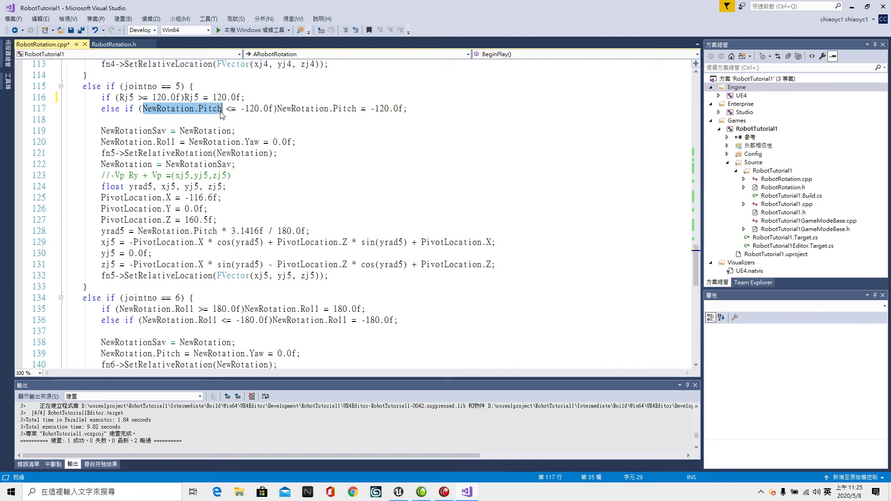
type("Rj5")
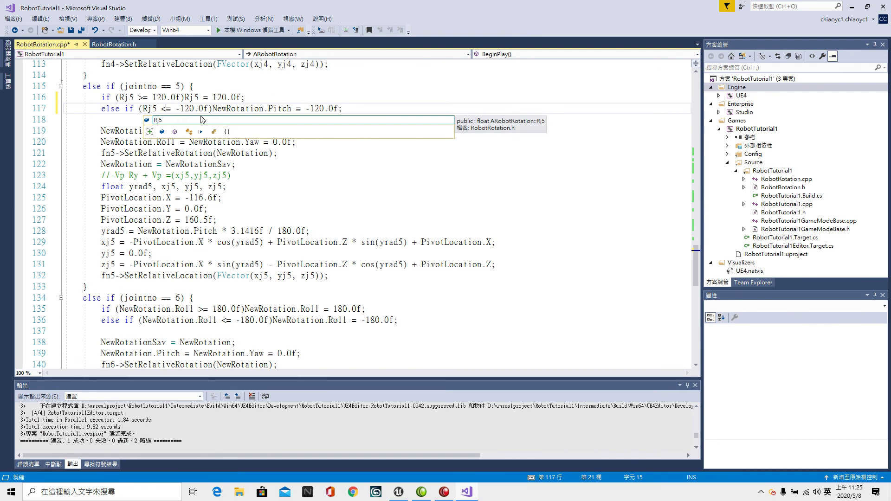
left_click_drag(213, 109, 291, 112)
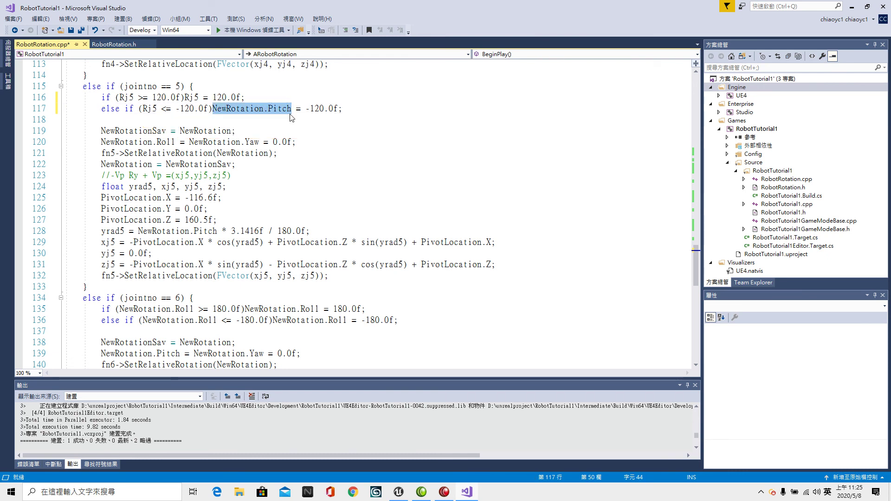
type("Rj")
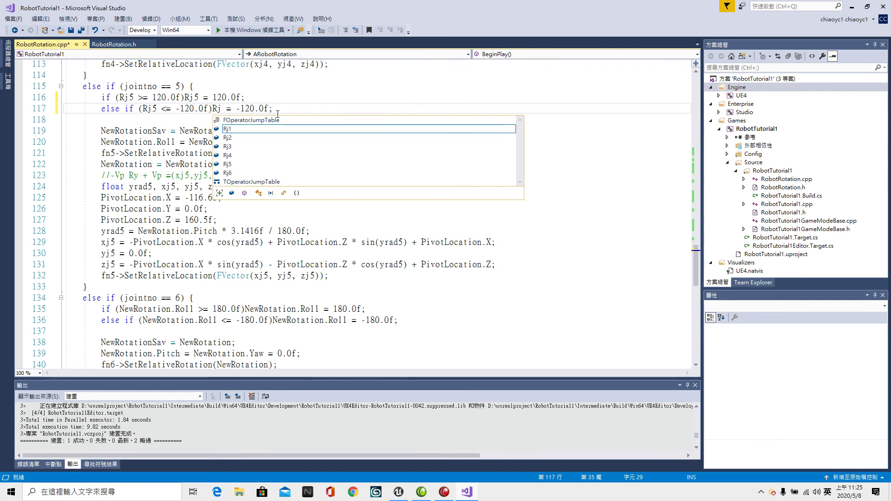
type("5")
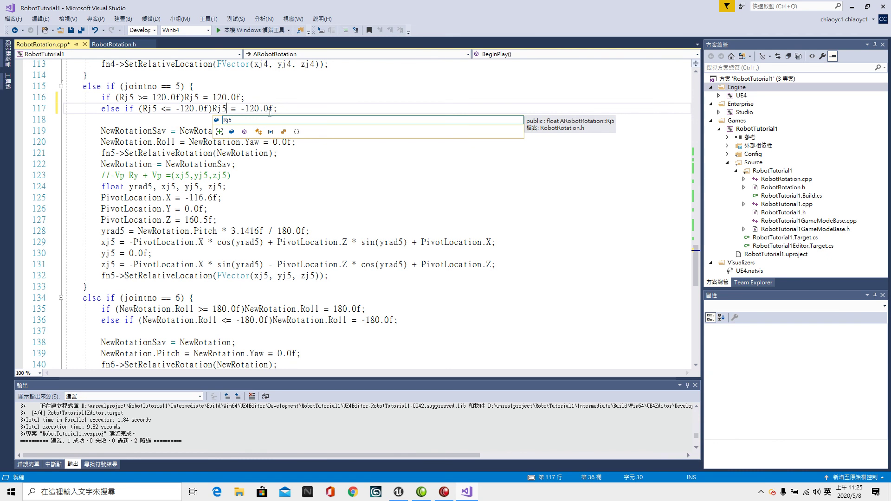
left_click(333, 149)
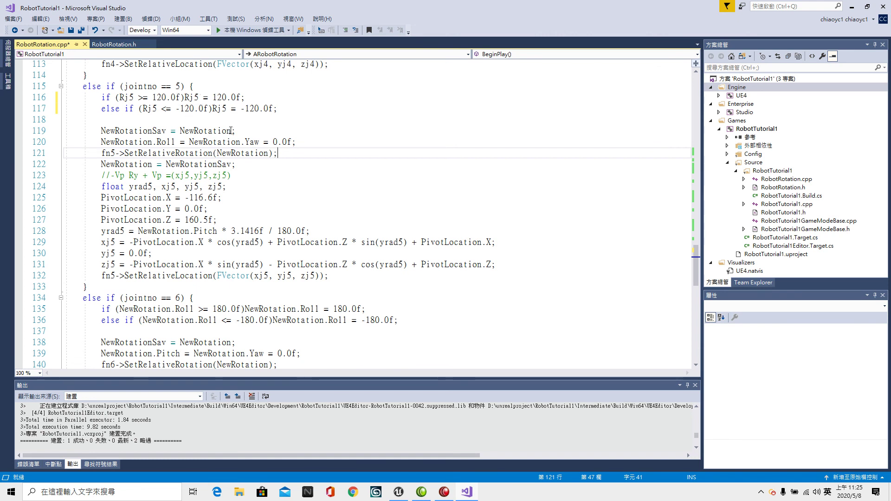
Change line 119 to NewRotation.Pitch=Rj5 and delete the NewRotation = NewRotationSav line.
left_click_drag(231, 130, 153, 131)
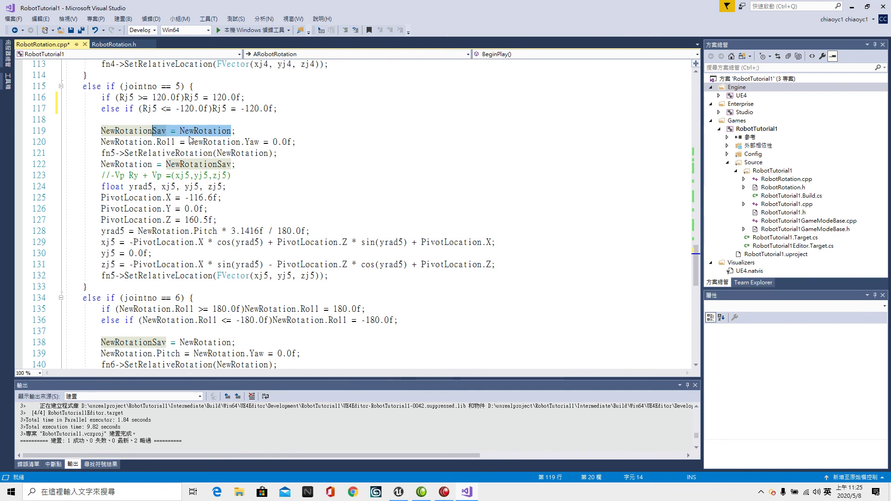
type(".P")
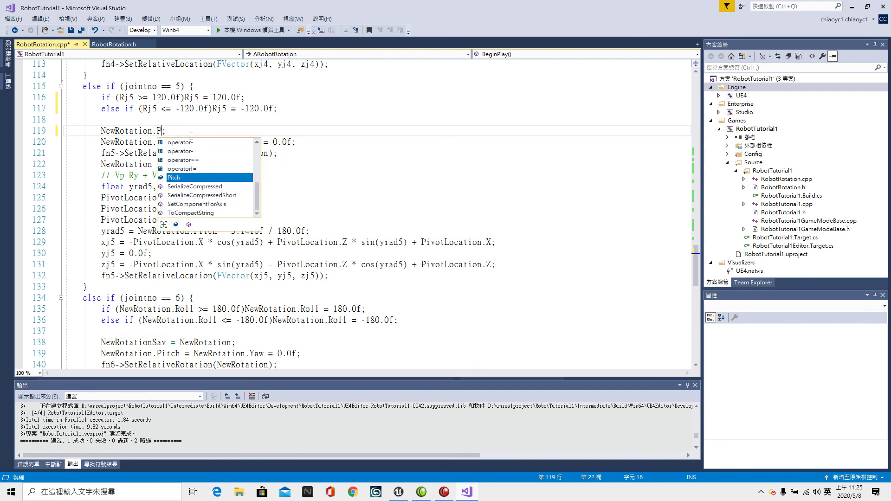
type("itch")
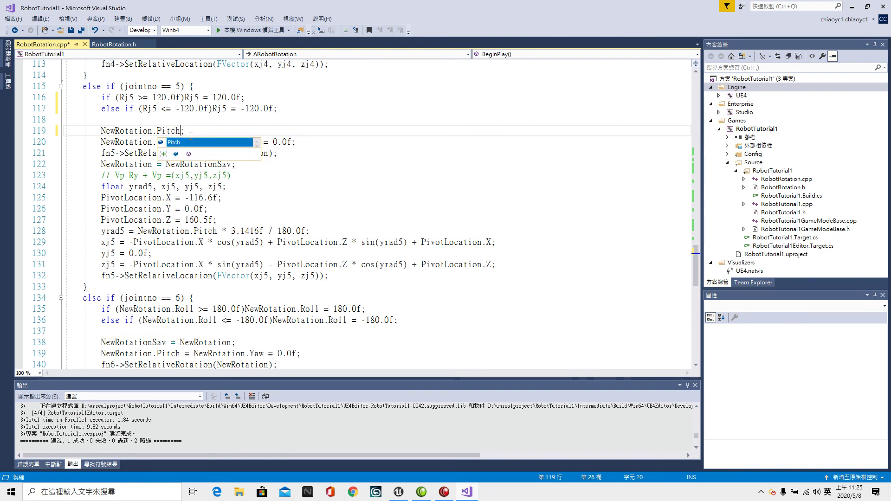
type("=")
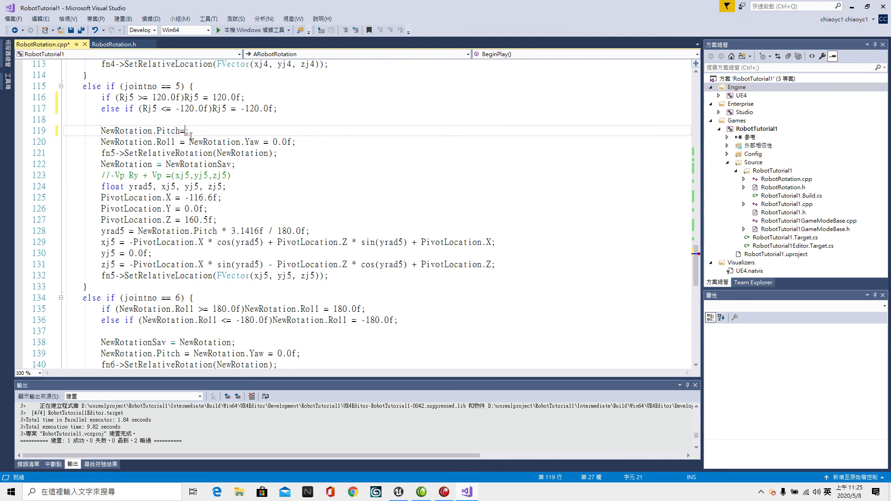
type("Rj")
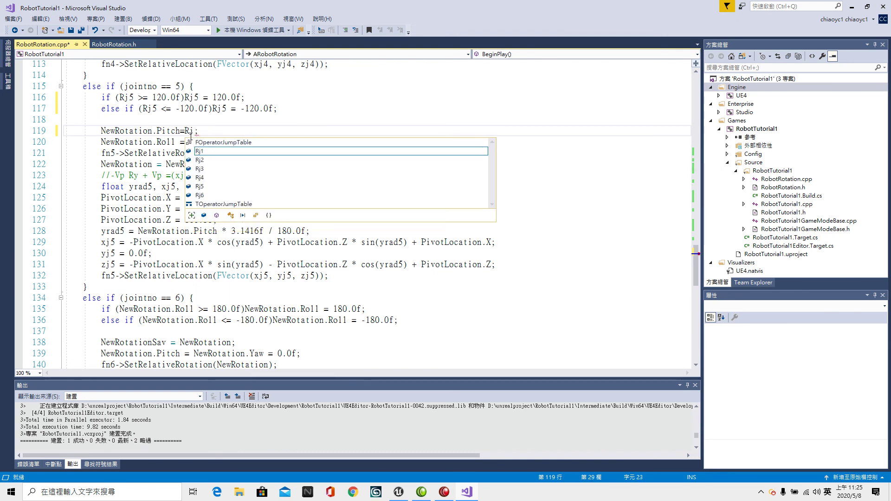
type("5")
left_click(365, 196)
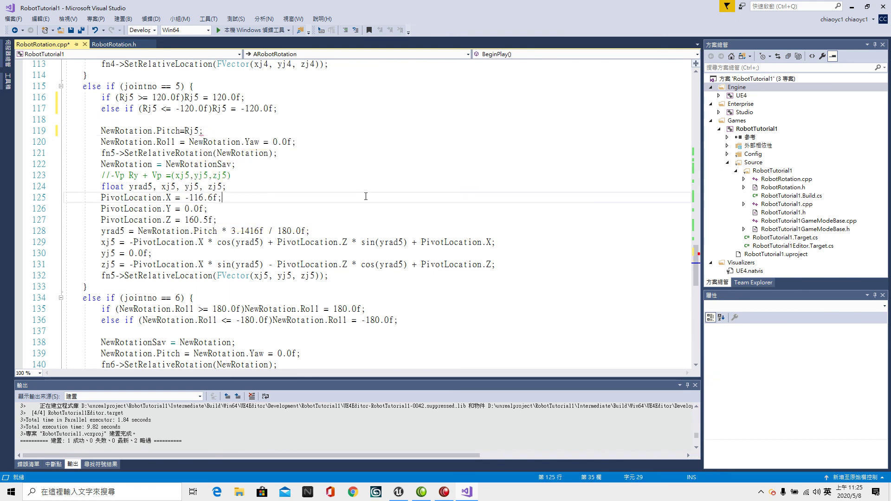
left_click_drag(236, 164, 99, 164)
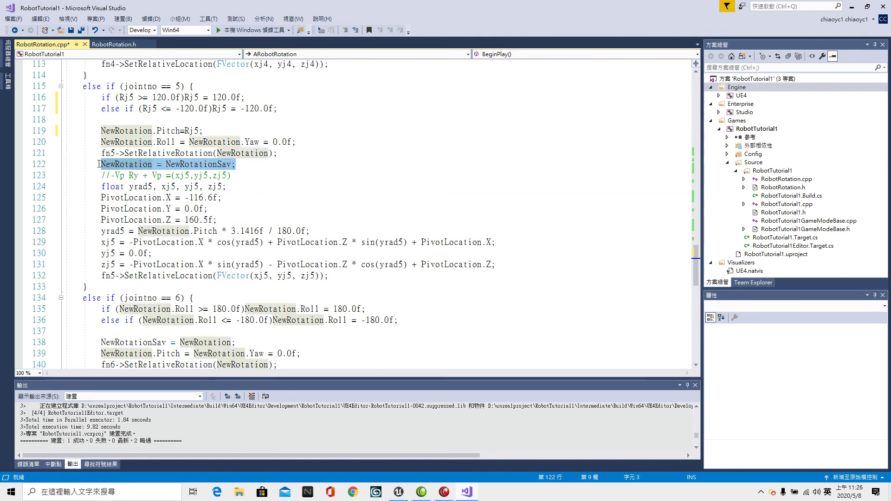
key("Delete")
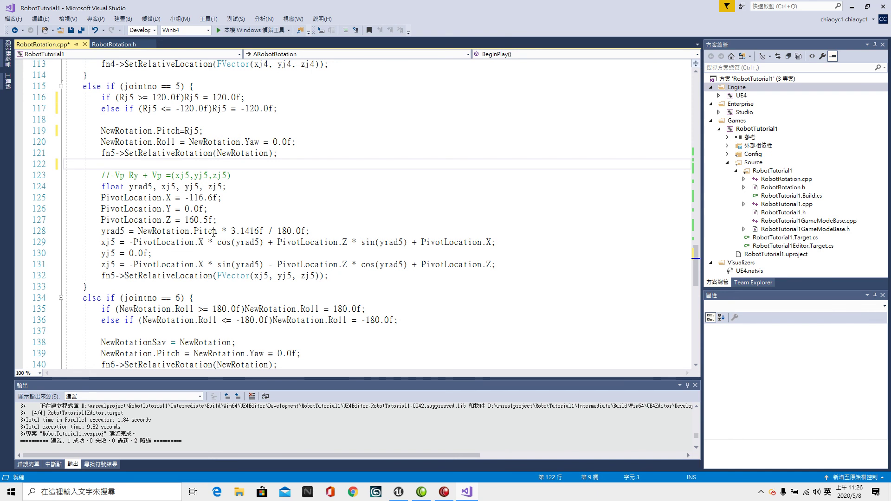
Compute yrad5 from Rj5 instead of NewRotation.Pitch, then save and rebuild.
left_click(203, 231)
left_click_drag(203, 231, 138, 230)
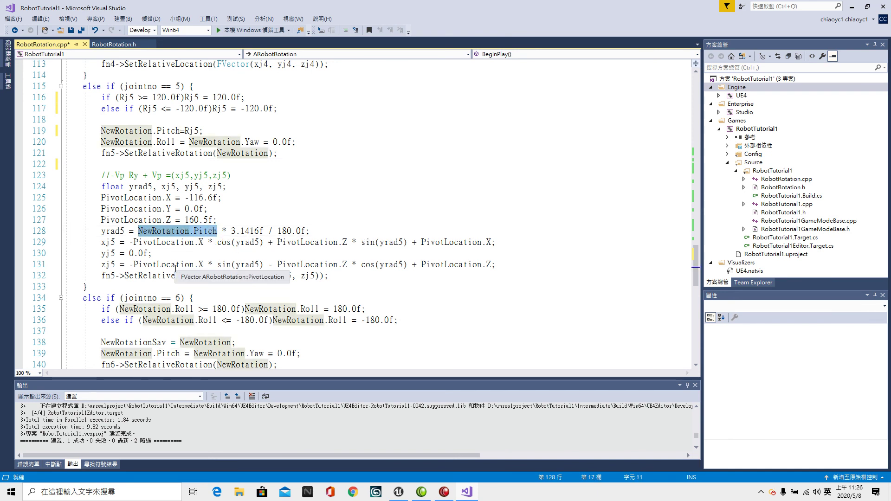
type("Rj")
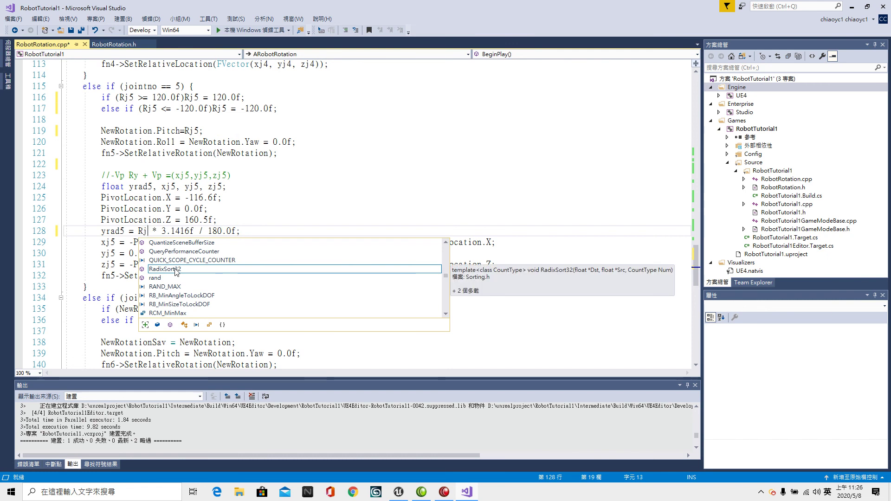
type("5")
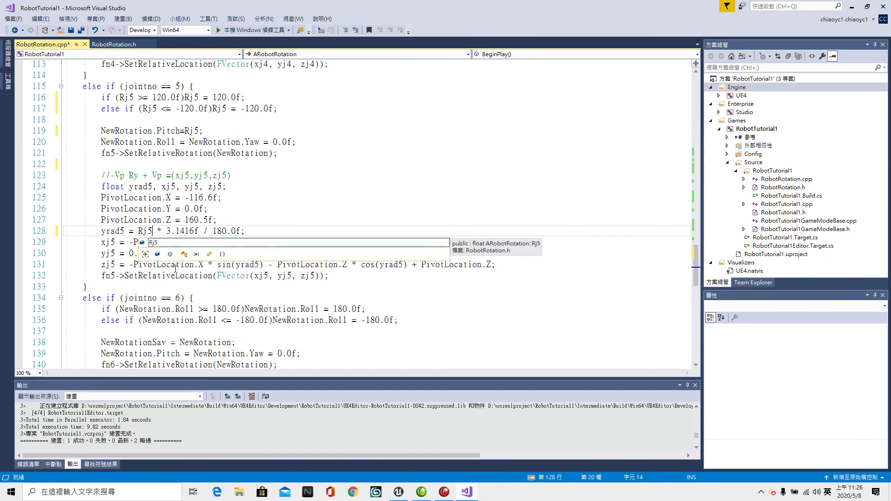
key("ctrl+shift+b")
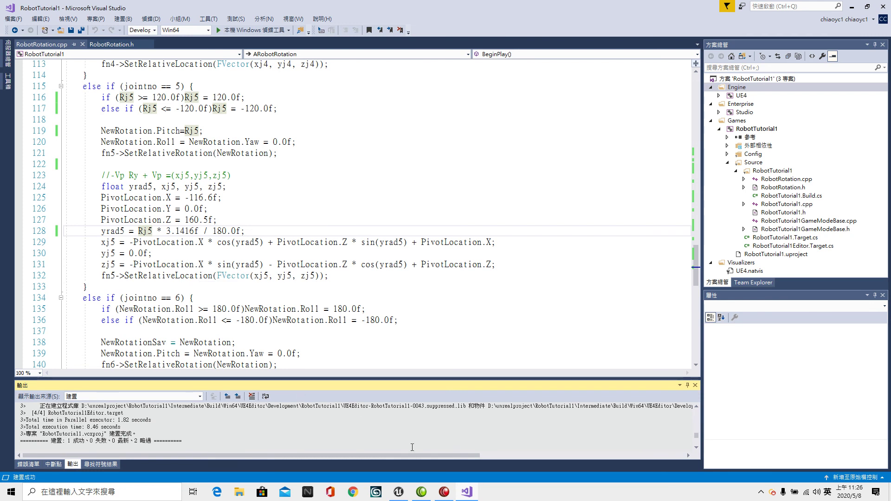
Select RobotRotation1 and set its Jointno to 5 and Rj 5 to -90.
left_click(399, 492)
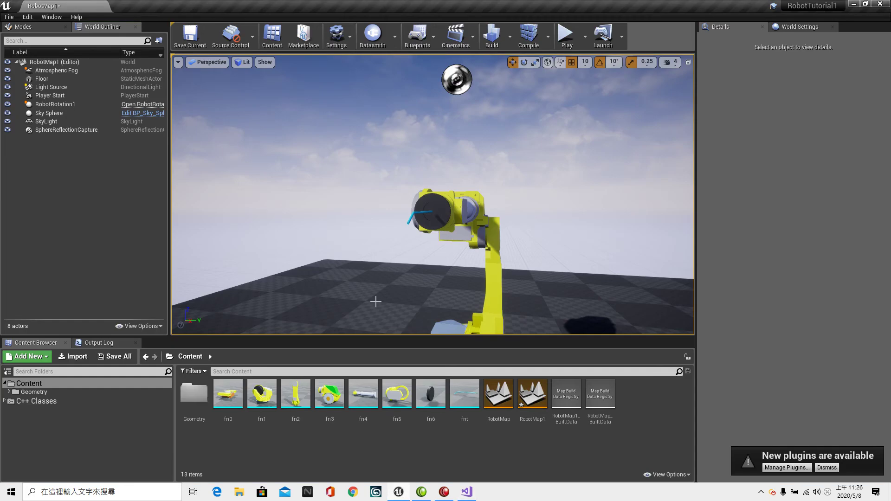
left_click(66, 105)
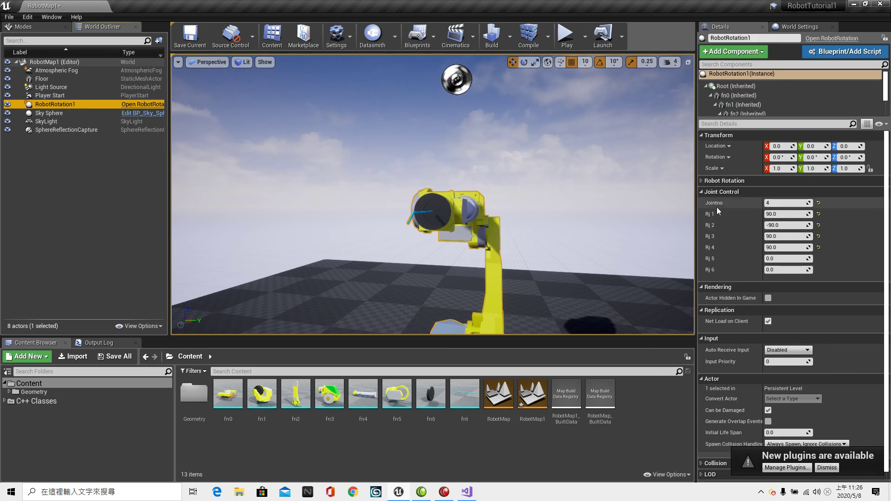
left_click(774, 204)
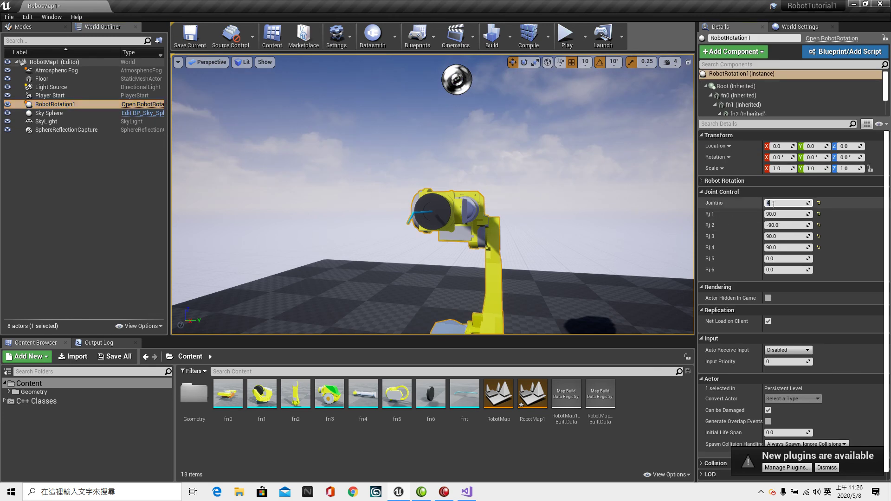
type("5")
key("Return")
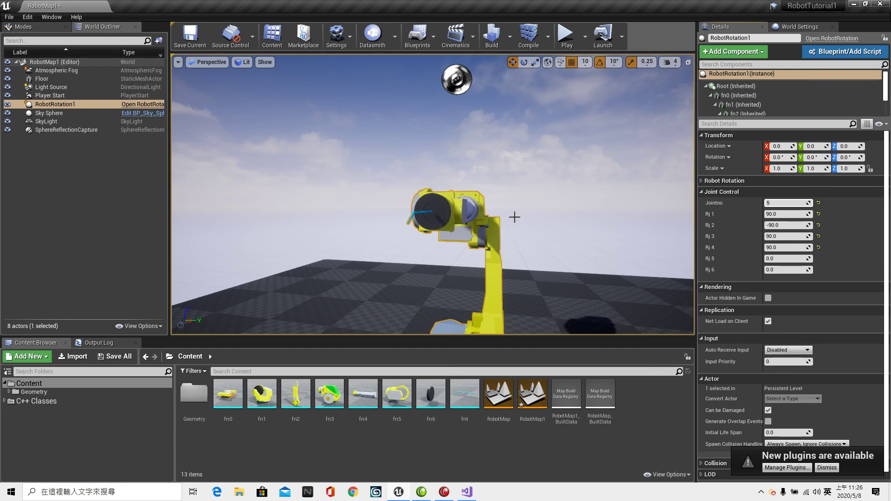
left_click(773, 259)
type("-90")
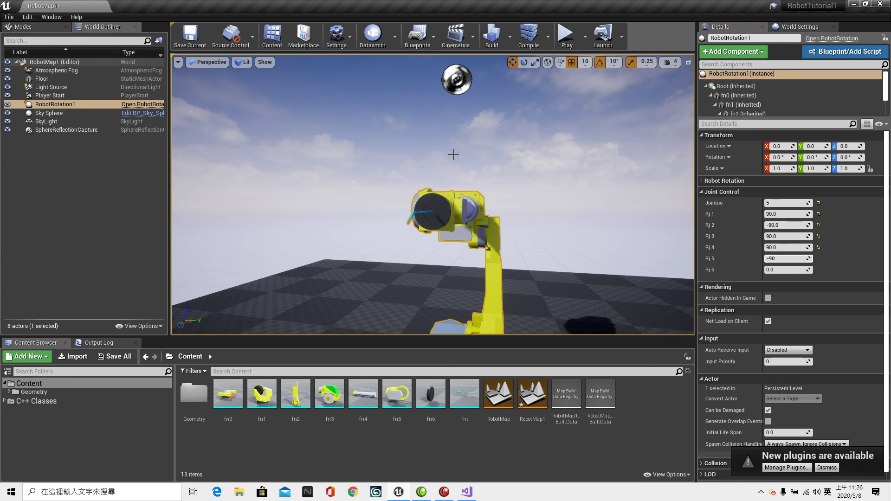
Play-test joint 5's rotation, stop the session, and return to Visual Studio.
left_click(573, 44)
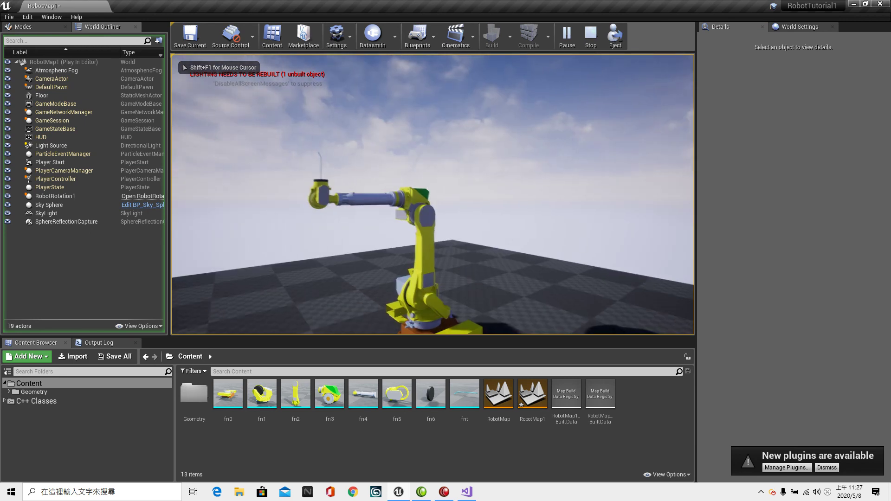
key("shift+F1")
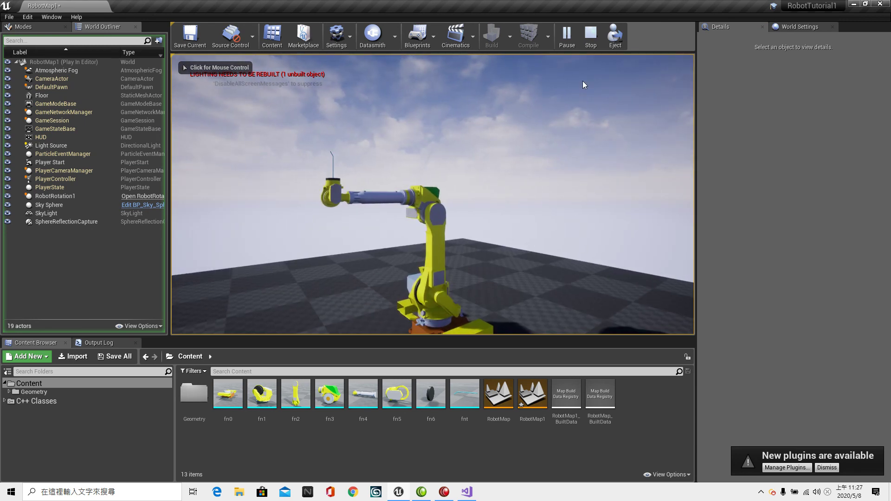
left_click(592, 41)
left_click(467, 492)
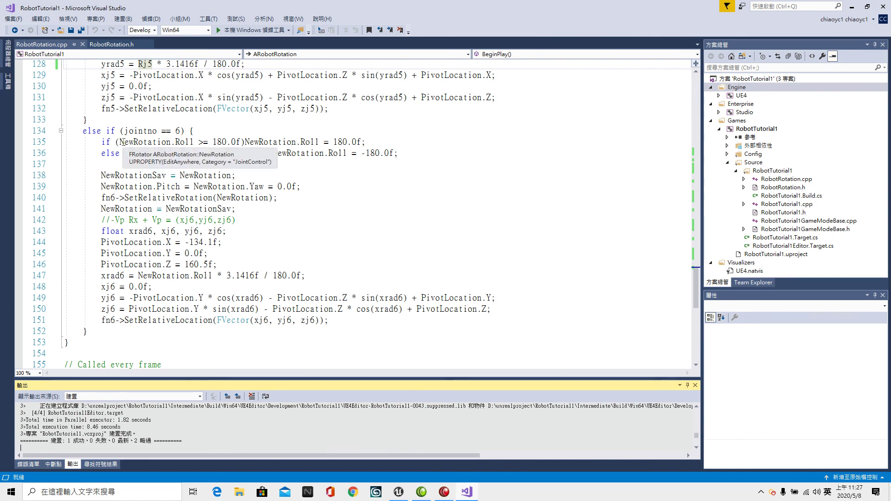
Replace all four NewRotation.Roll occurrences on lines 135–136 with Rj6.
left_click_drag(120, 142, 194, 144)
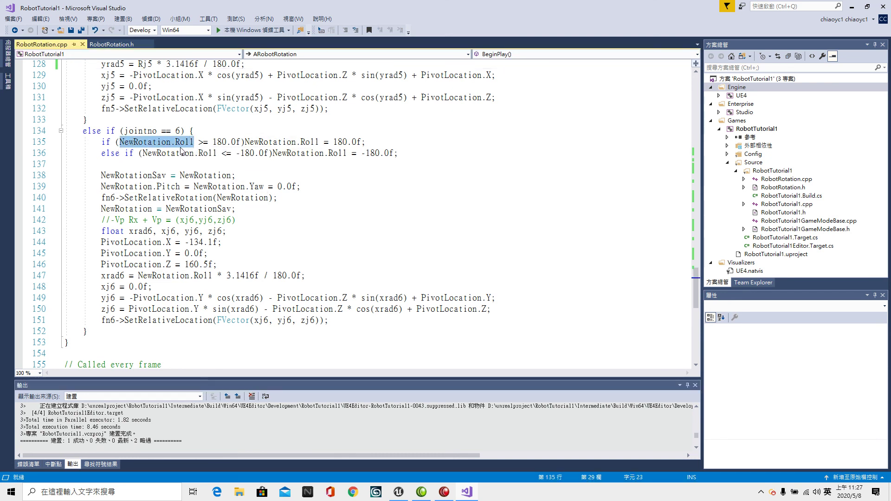
type("Rj")
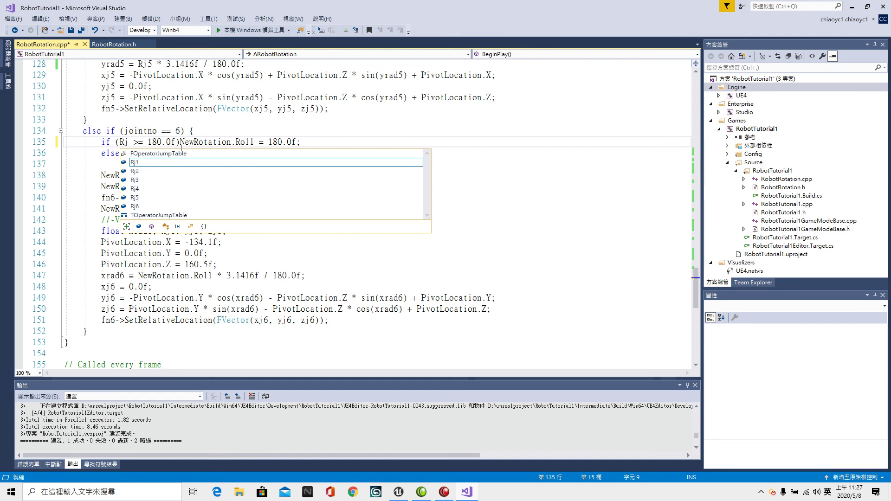
type("6")
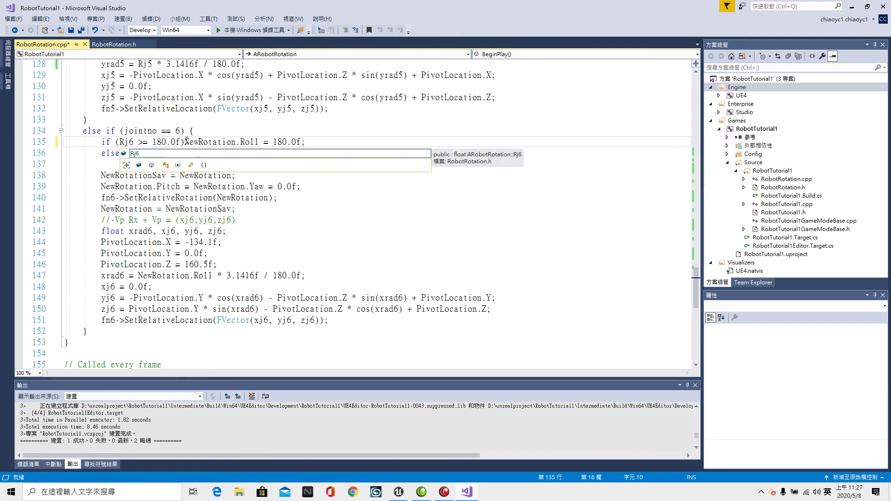
left_click_drag(185, 142, 259, 145)
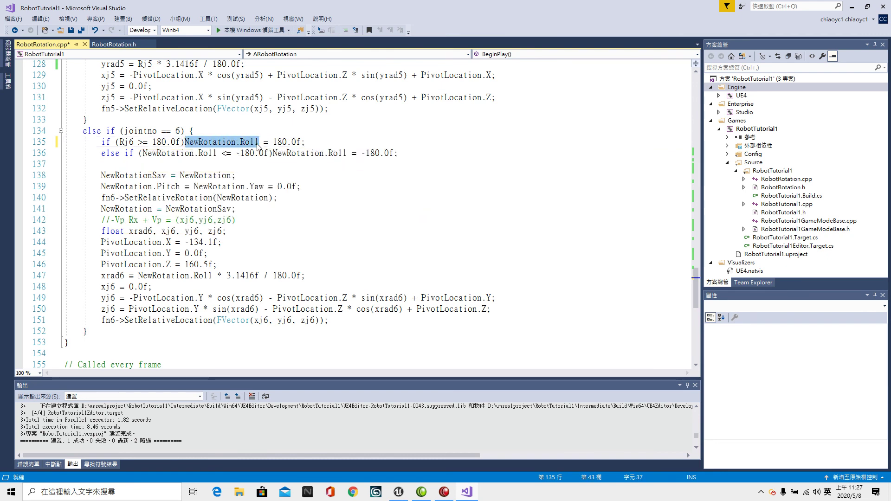
type("Rj")
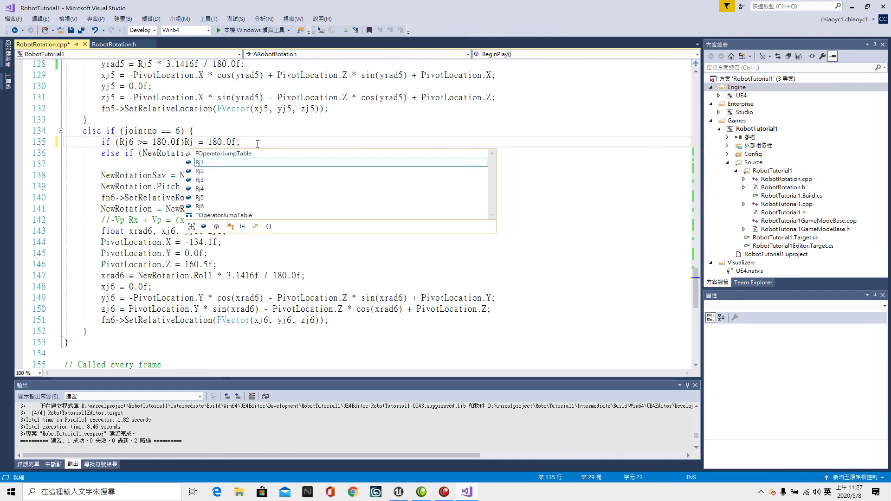
type("6")
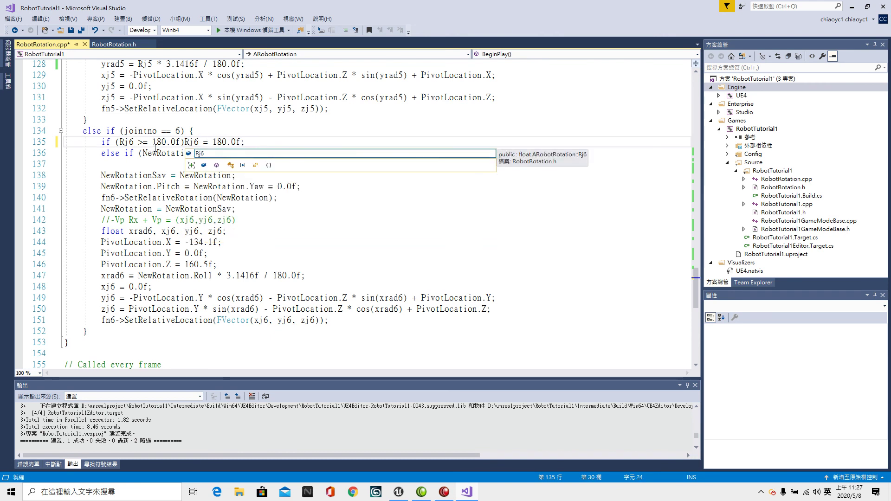
left_click_drag(143, 153, 218, 153)
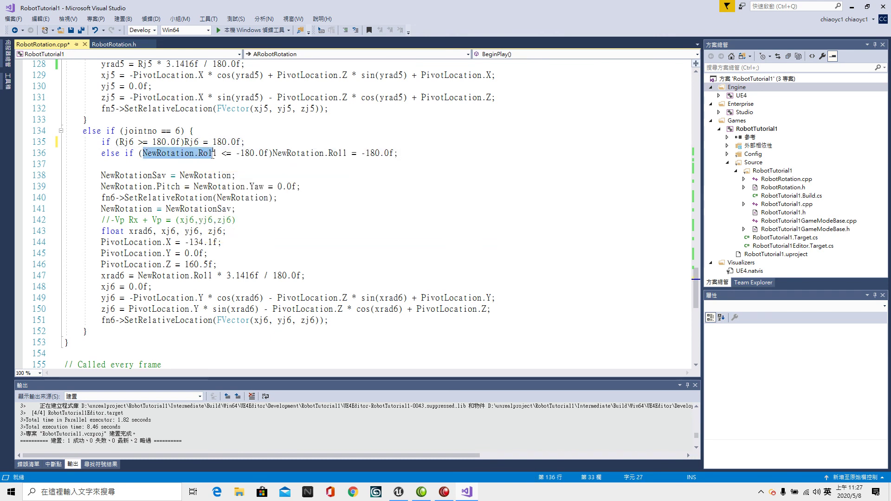
type("R")
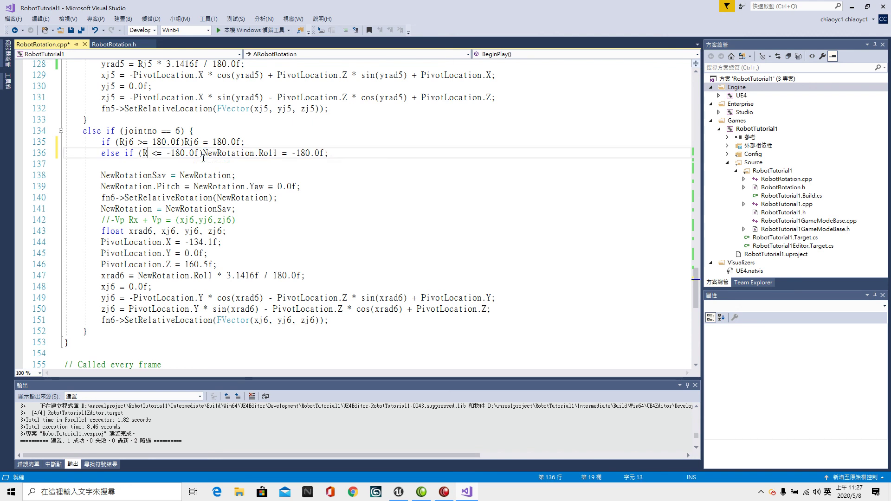
type("j6")
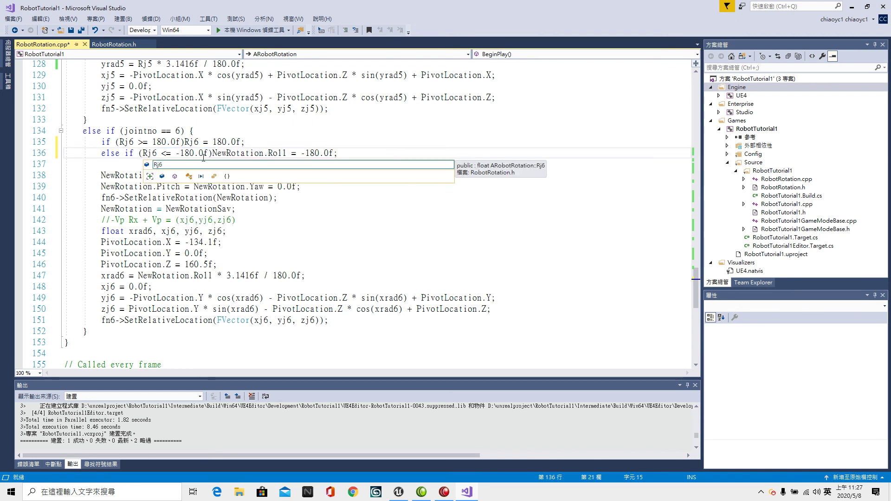
left_click_drag(212, 154, 288, 155)
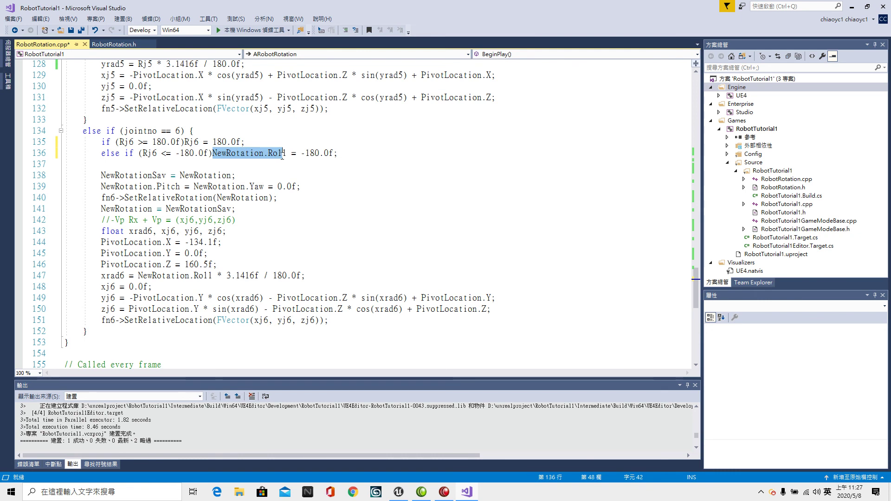
type("Rj6")
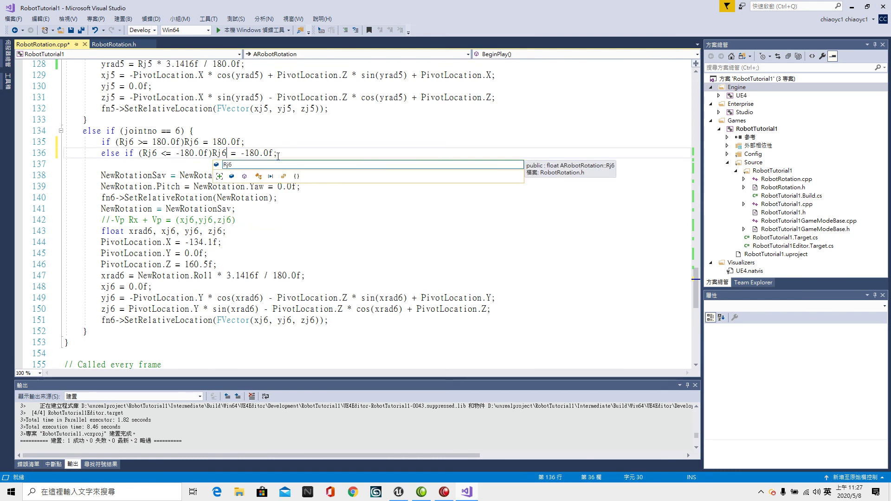
Select the saved-rotation text at the end of line 138 for rewriting.
left_click(333, 241)
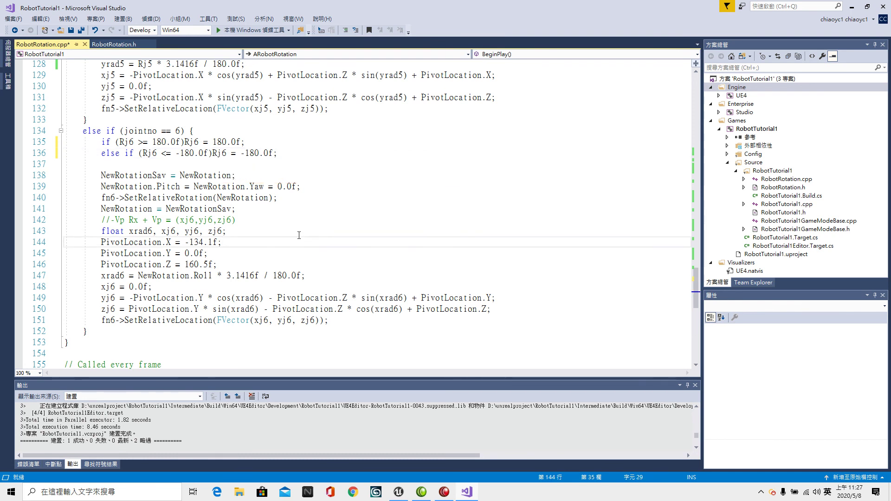
left_click_drag(232, 175, 158, 175)
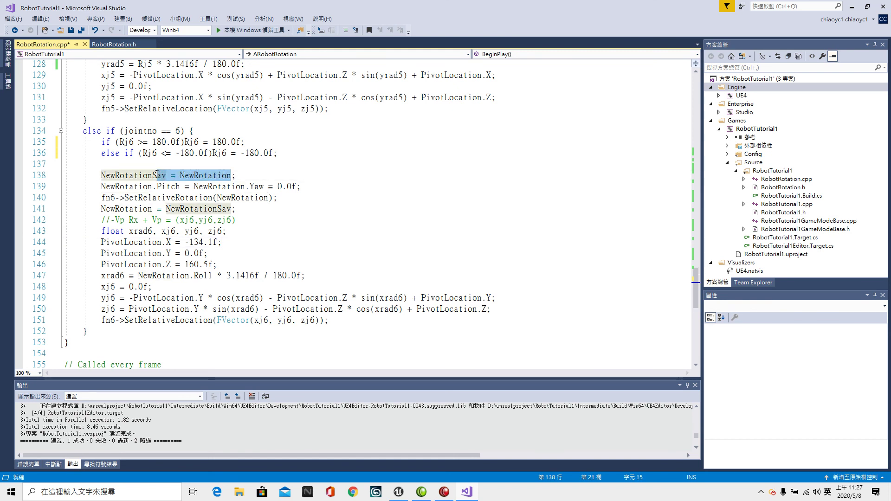
left_click_drag(157, 175, 153, 175)
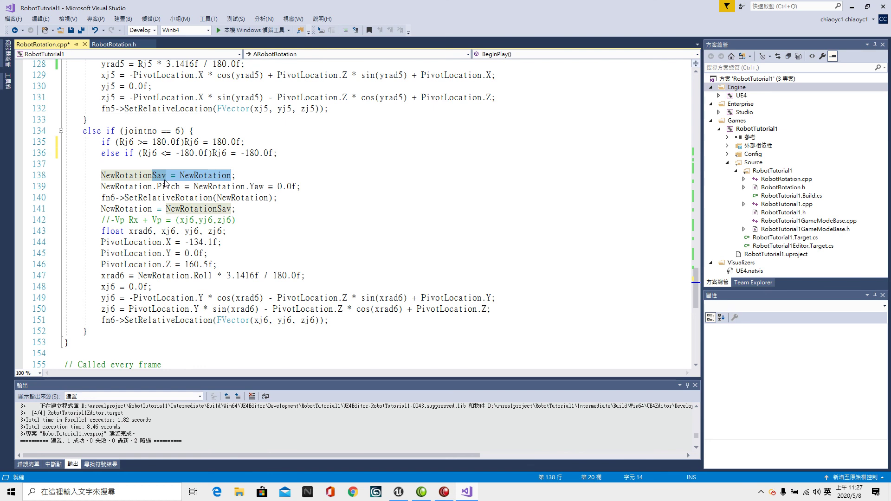
Set line 138 to NewRotation.Roll=Rj6 so joint 6's roll follows Rj6.
type(".")
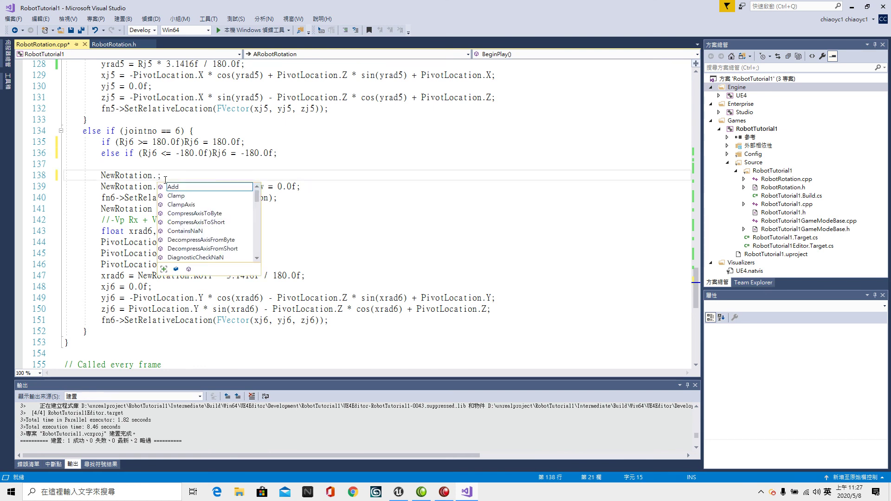
type("Roo")
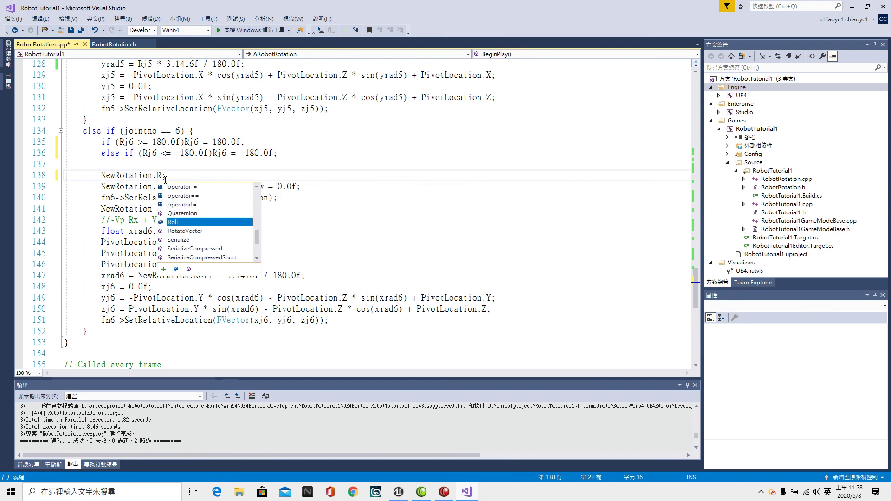
key("BackSpace")
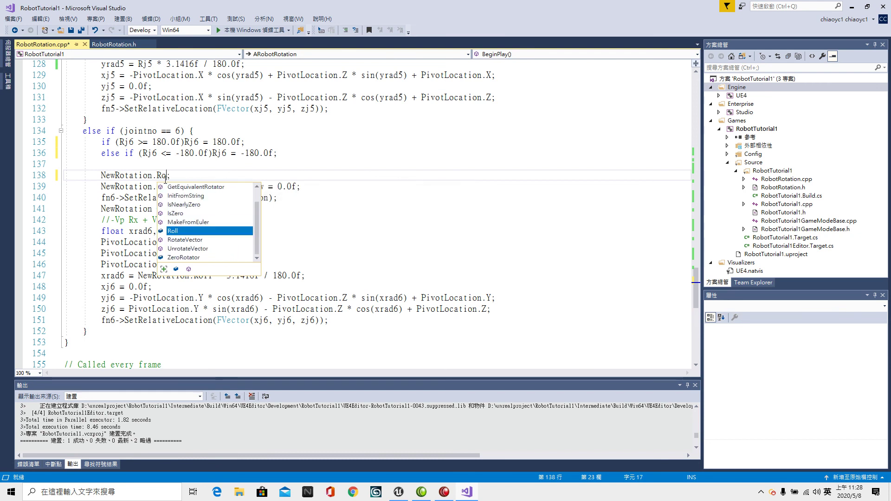
type("ll")
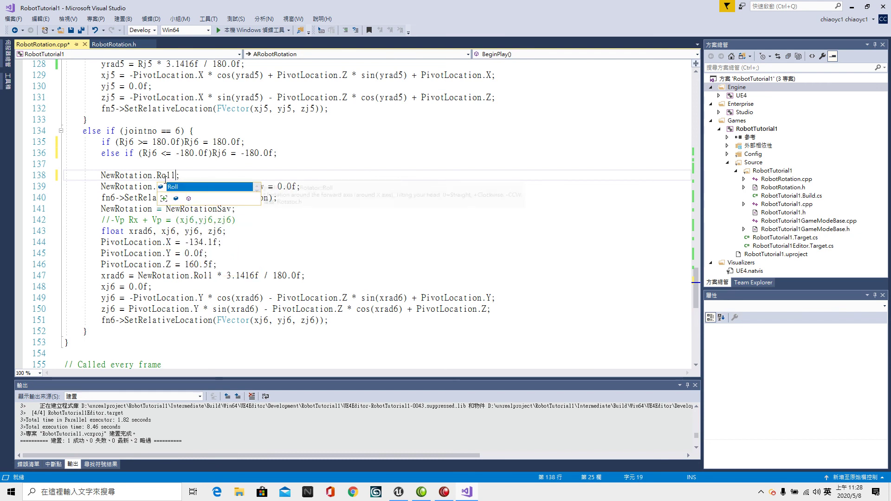
type("=")
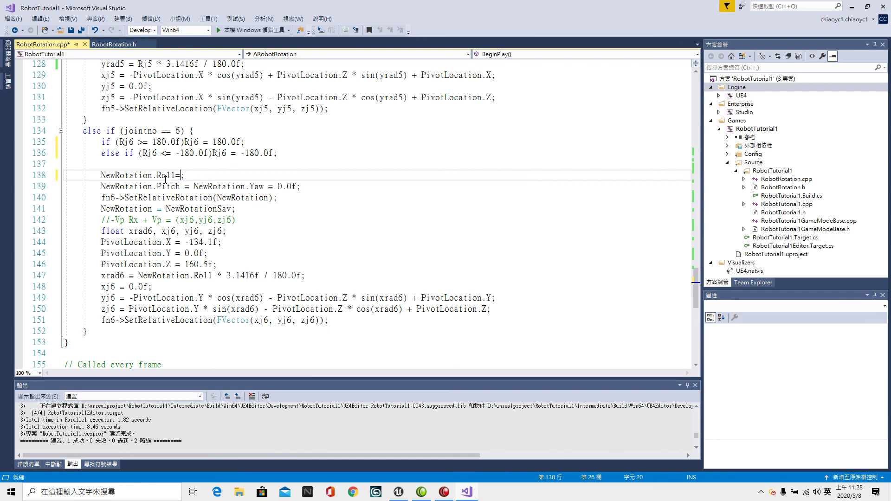
type("Rj6")
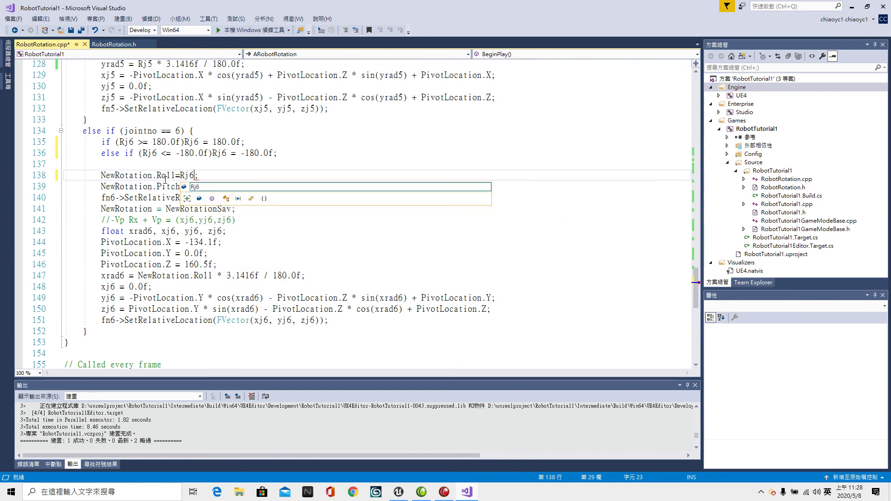
left_click(329, 249)
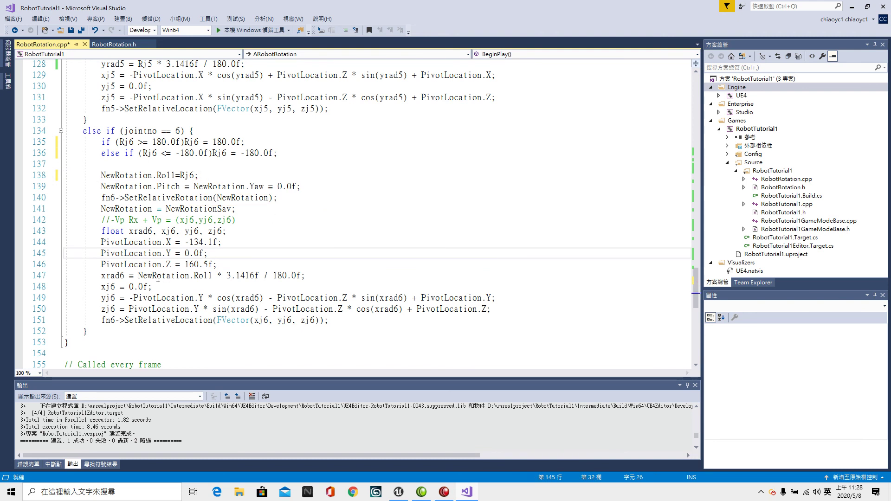
Replace NewRotation.Roll with Rj6 in the xrad6 formula on line 147, then save and build.
left_click_drag(212, 276, 138, 275)
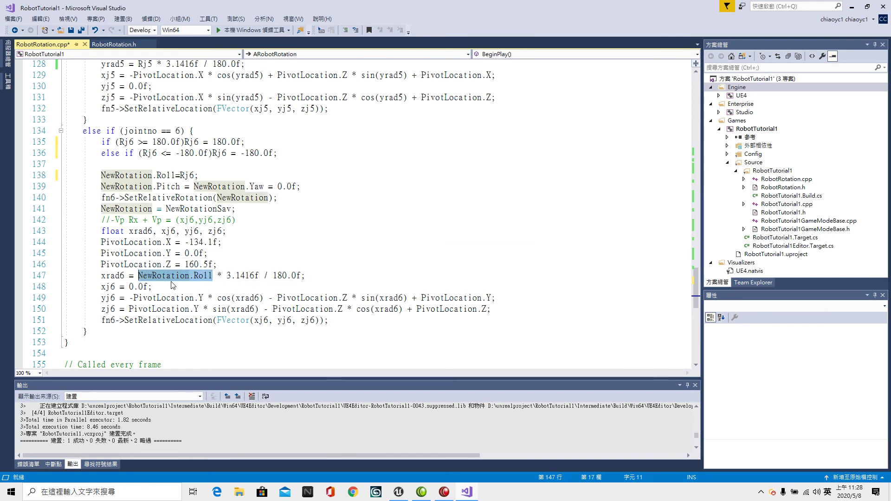
type("D")
key("BackSpace")
type("R")
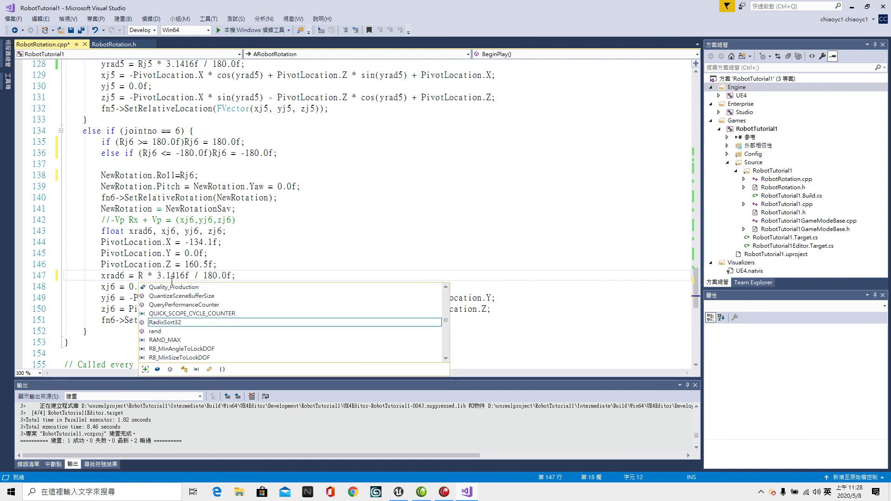
type("j6")
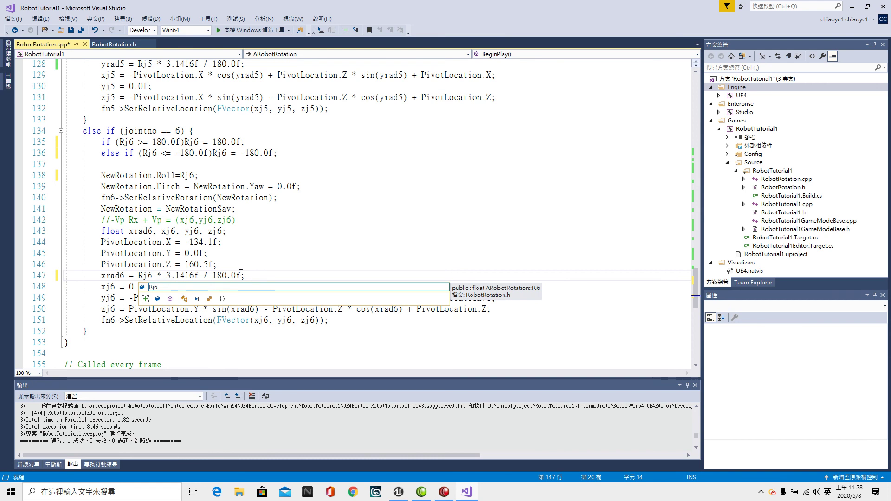
left_click(331, 249)
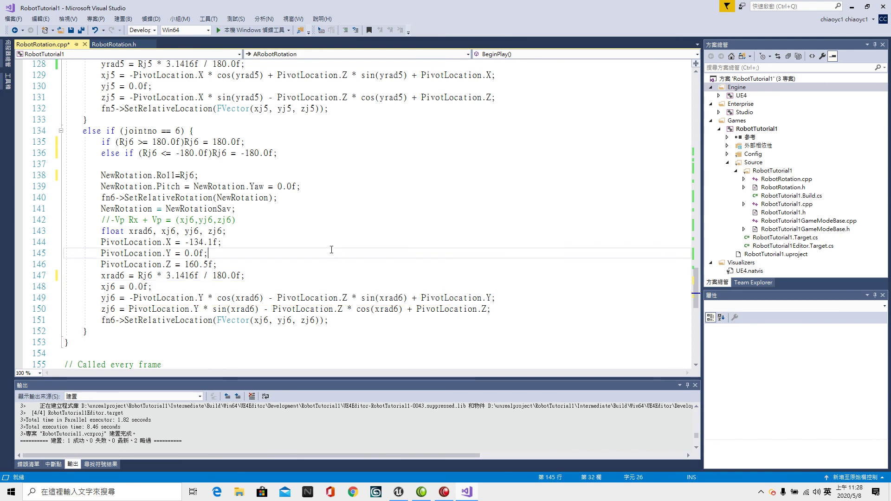
key("ctrl+shift+b")
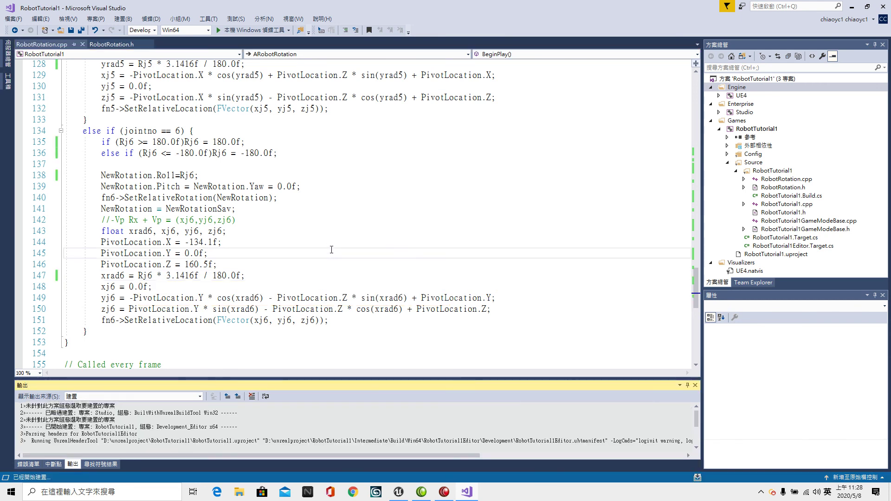
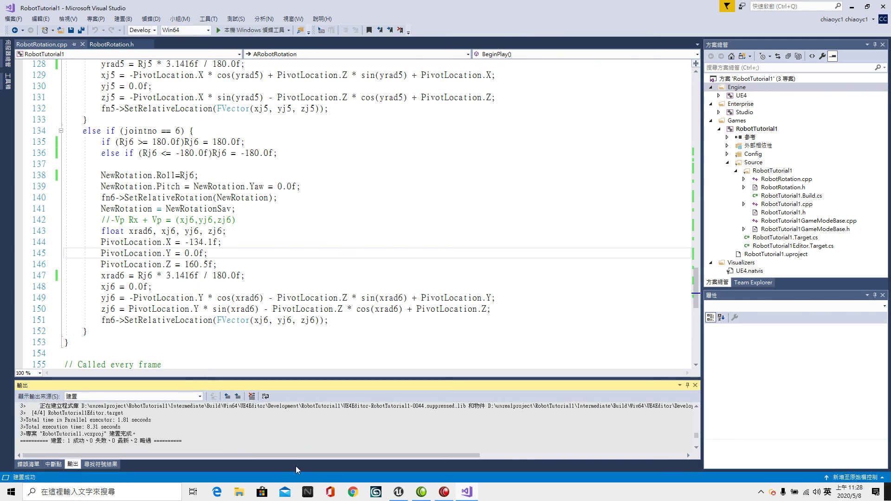
Switch from Visual Studio to the Unreal Editor showing RobotMap1 with the robot arm.
left_click(398, 492)
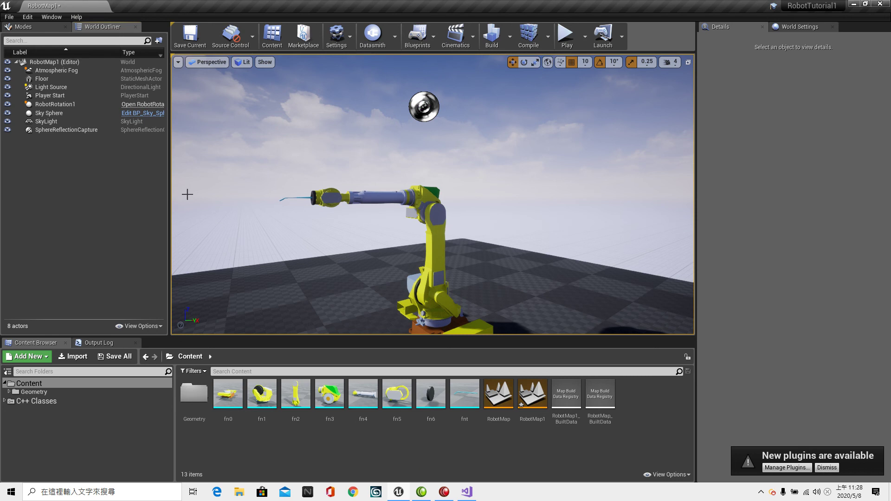
On RobotRotation1's Joint Control, set Jointno to 6 and Rj 6 to 90.
left_click(72, 105)
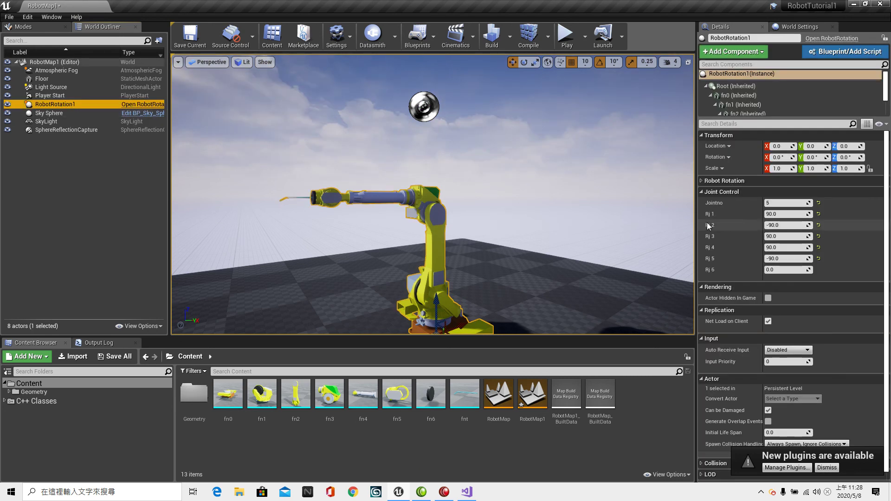
left_click(769, 204)
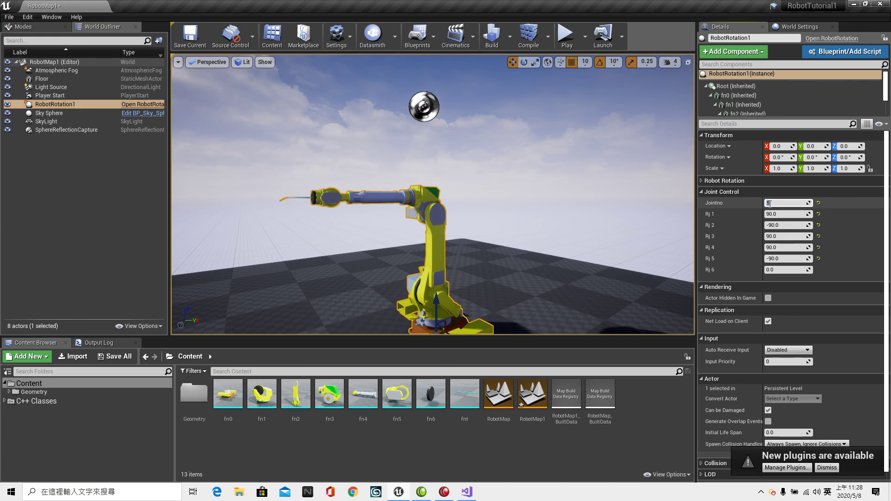
type("6")
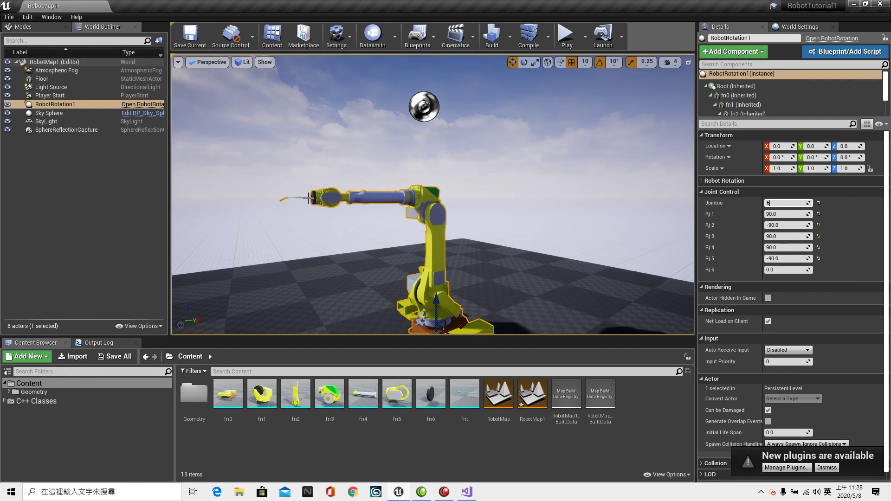
left_click(771, 272)
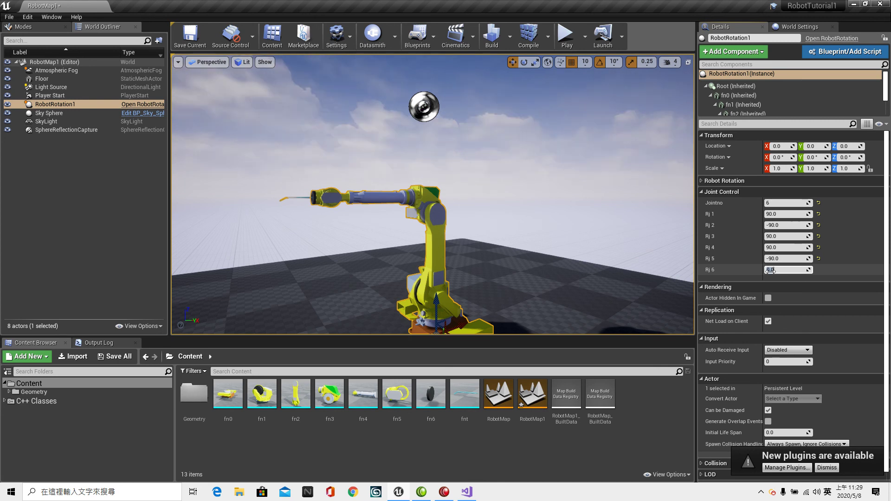
type("90")
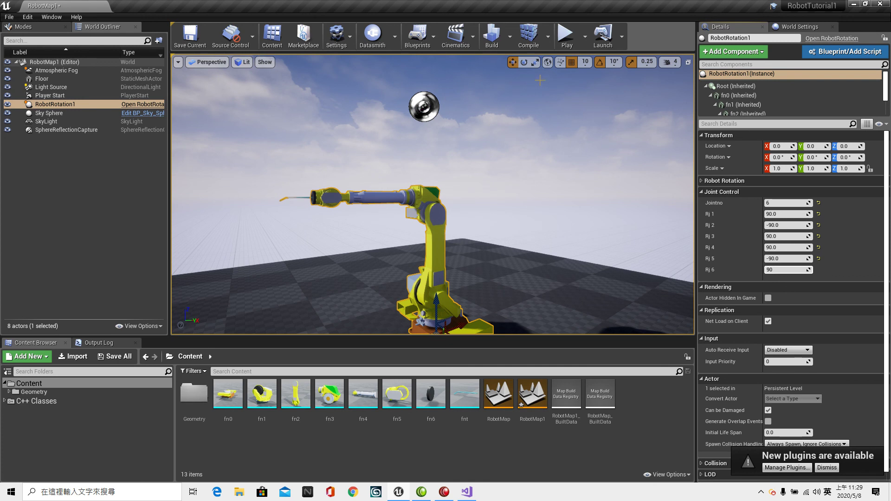
Play RobotMap1 in the editor, then release the mouse with Shift+F1.
left_click(566, 37)
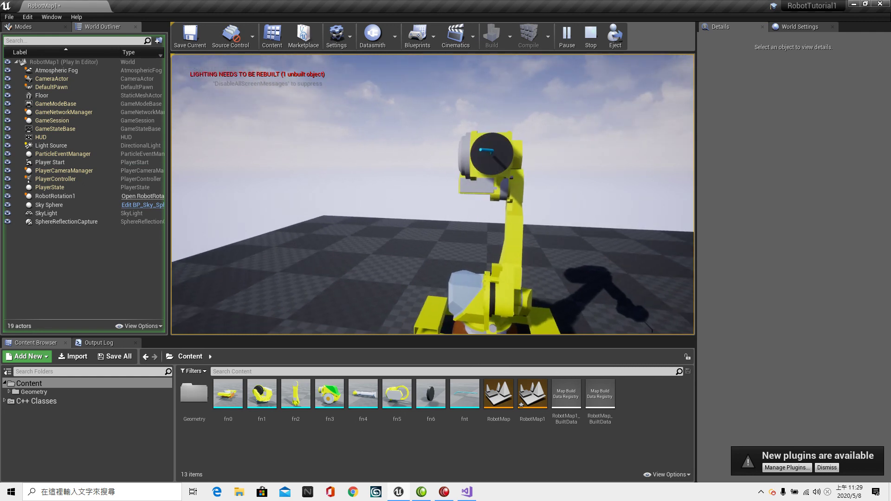
key("shift+F1")
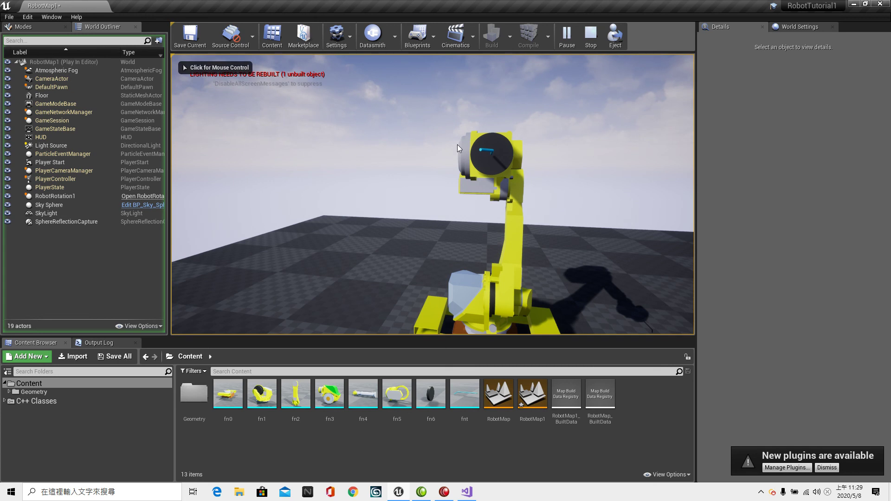